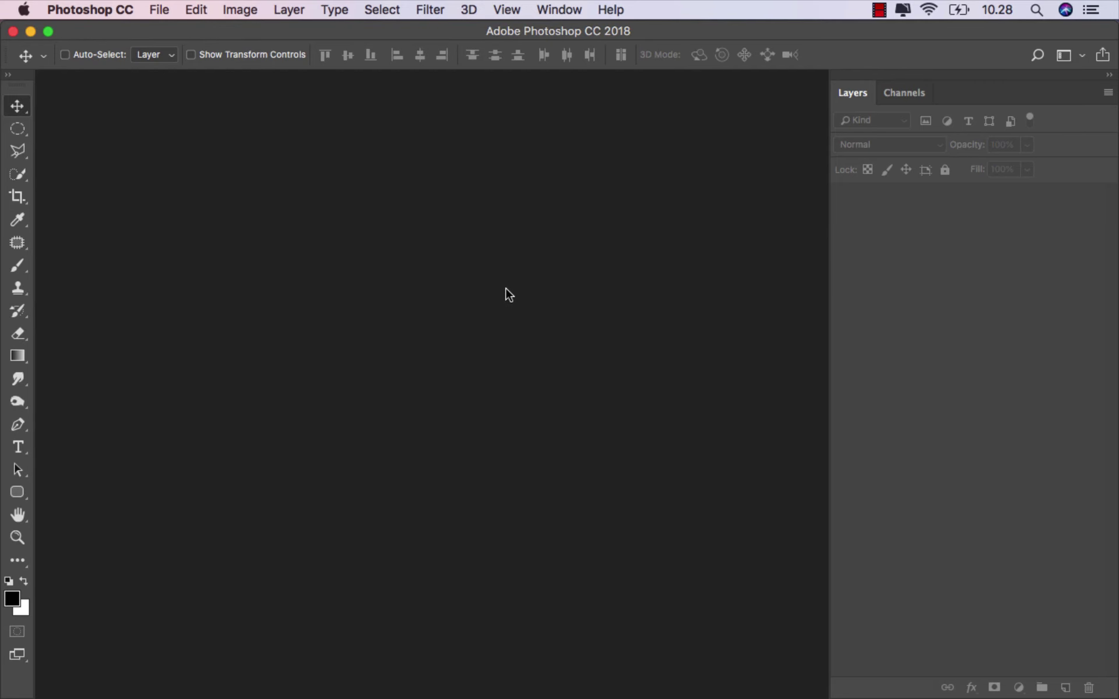
- Create a white 3300 × 3000 px landscape document at 300 ppi
left_click(159, 9)
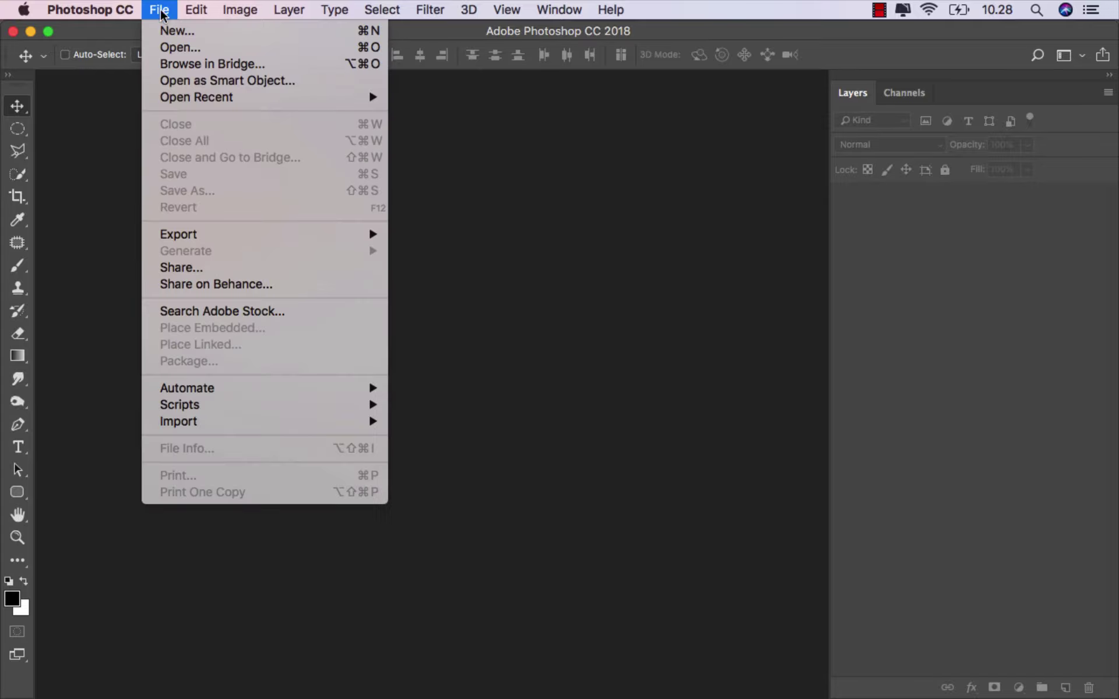
left_click(208, 34)
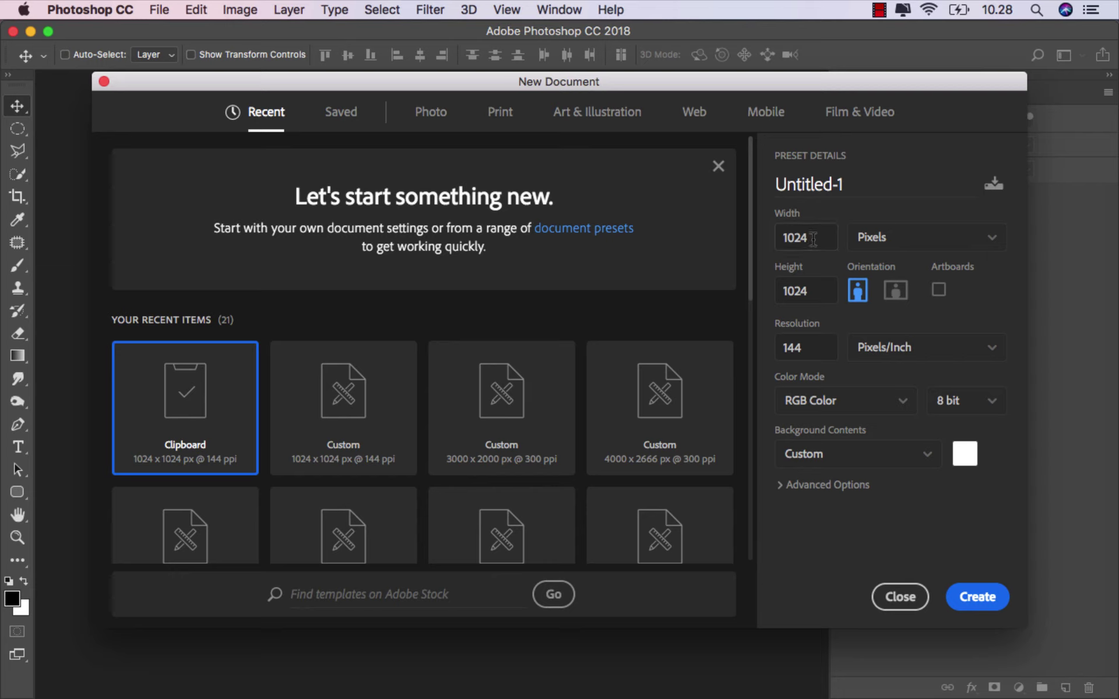
double_click(812, 237)
key("Tab")
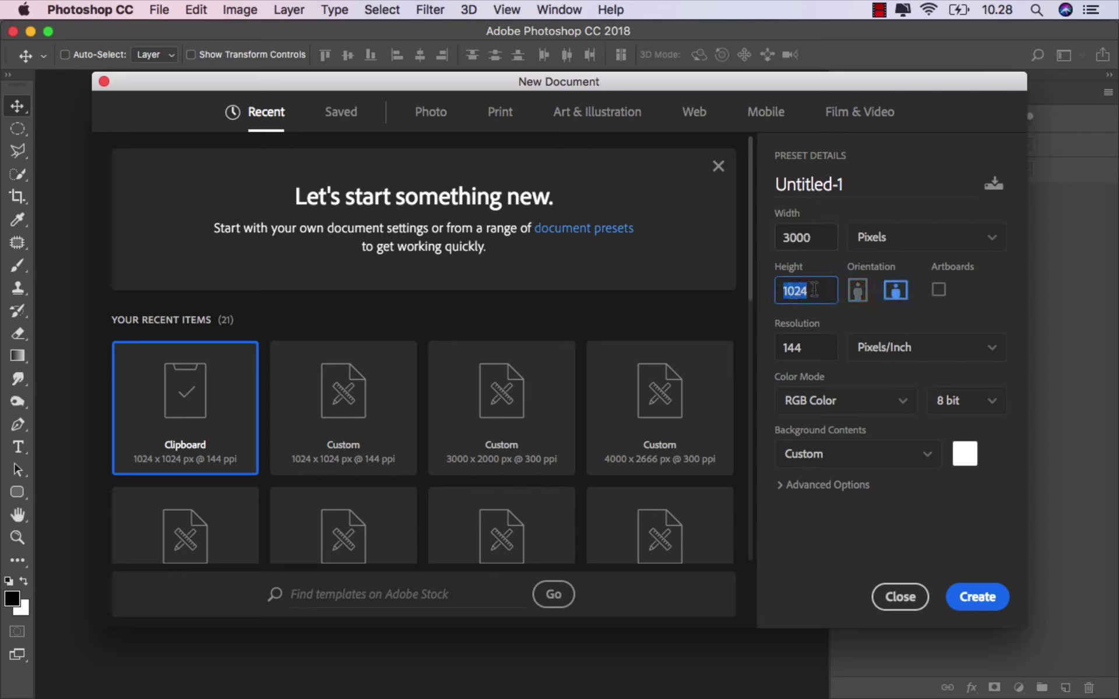
left_click(893, 293)
double_click(808, 345)
type("300")
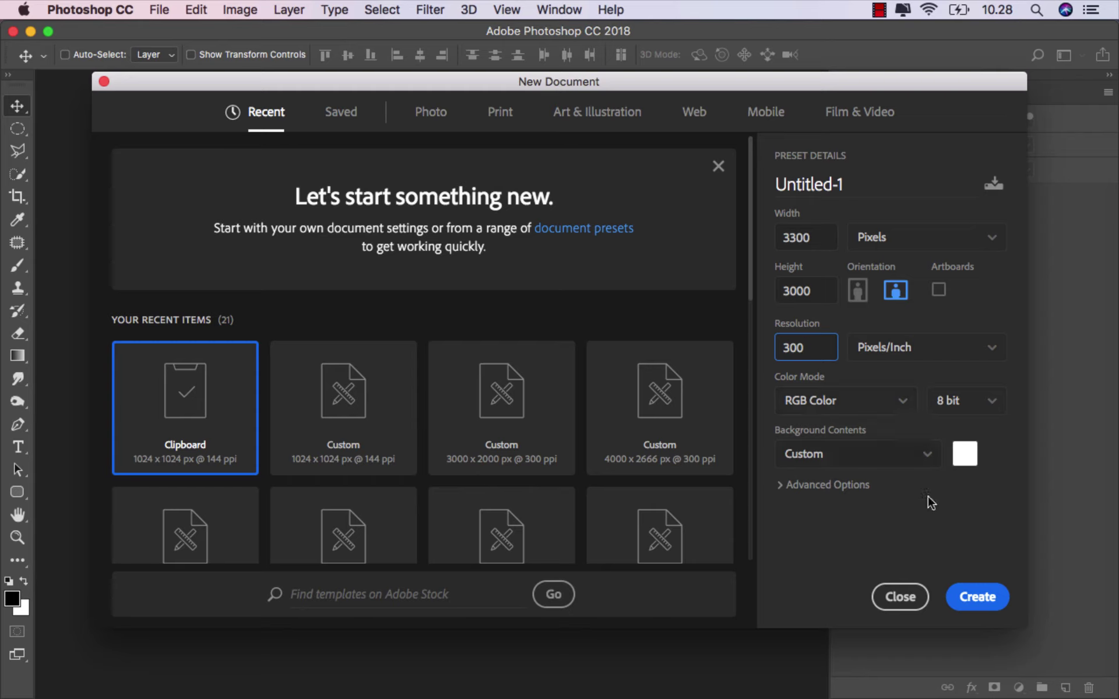
left_click(964, 594)
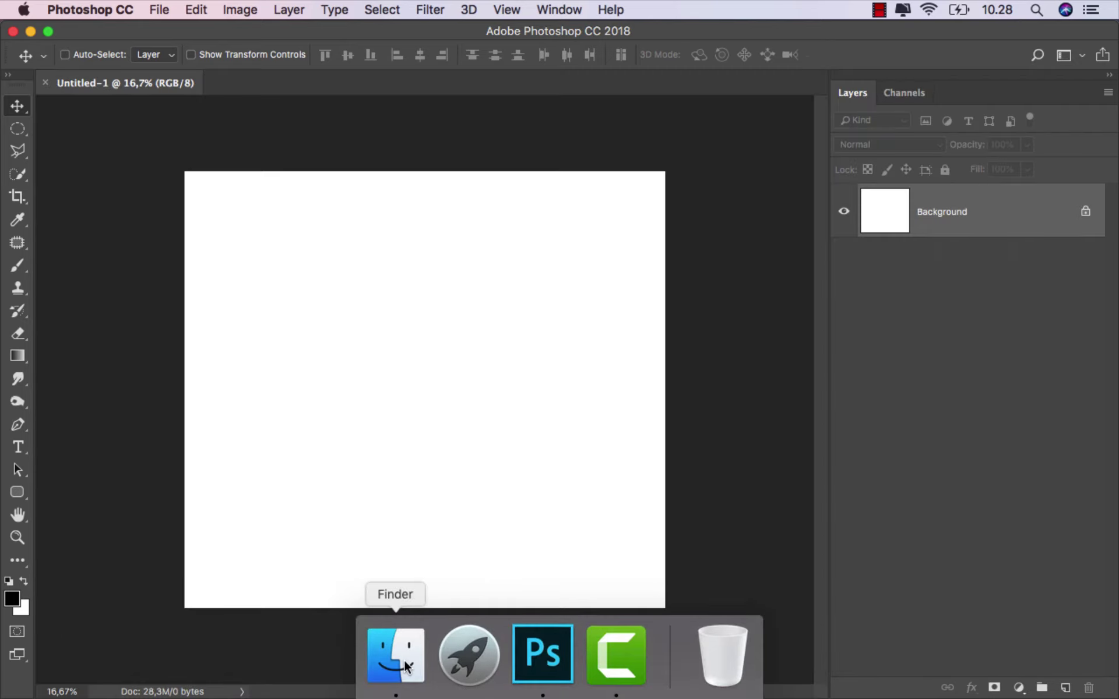
- Place the forest photo from the stock folder and flip it horizontally
left_click(402, 664)
mouse_move(317, 141)
left_mouse_down()
mouse_move(411, 557)
mouse_move(422, 375)
left_mouse_up()
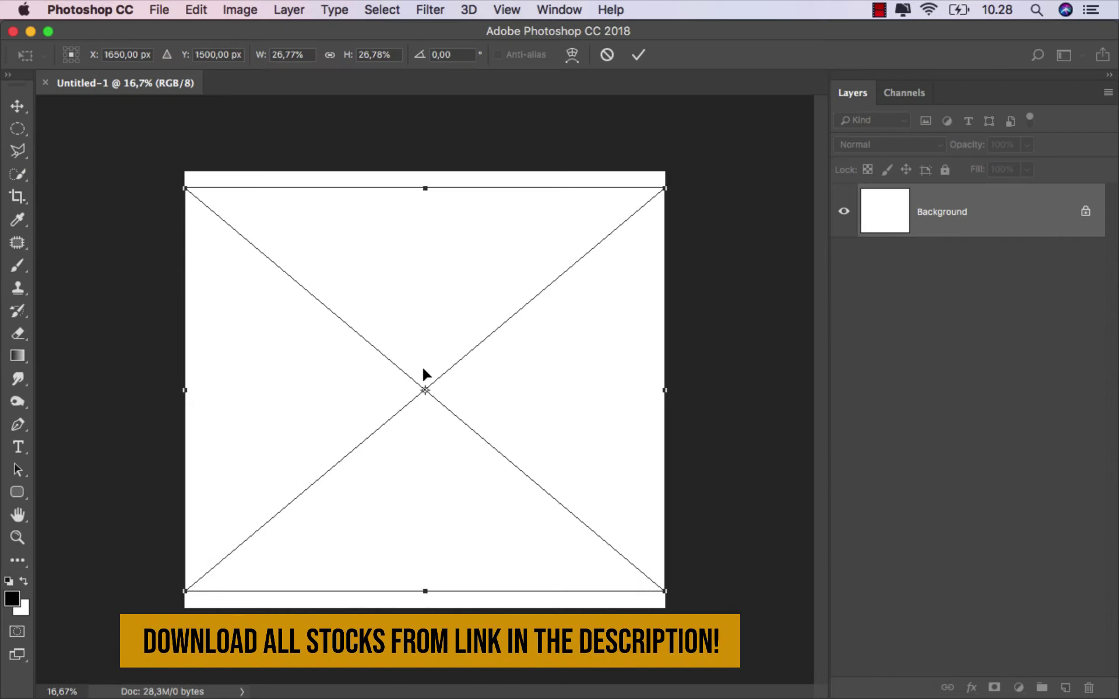
right_click(428, 315)
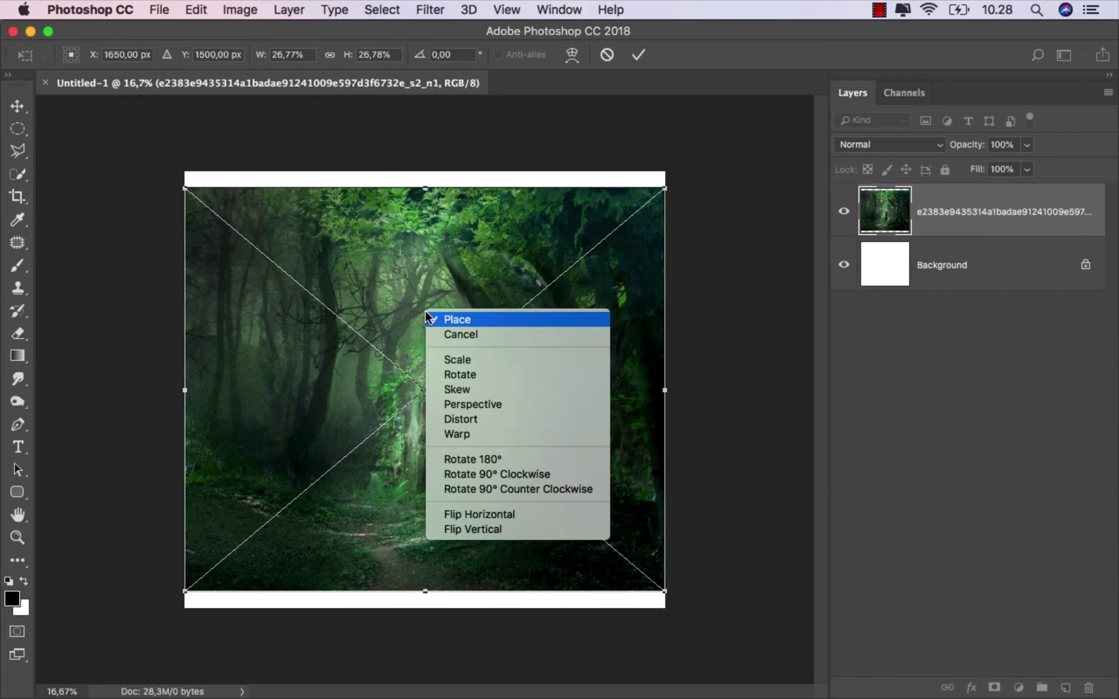
left_click(513, 514)
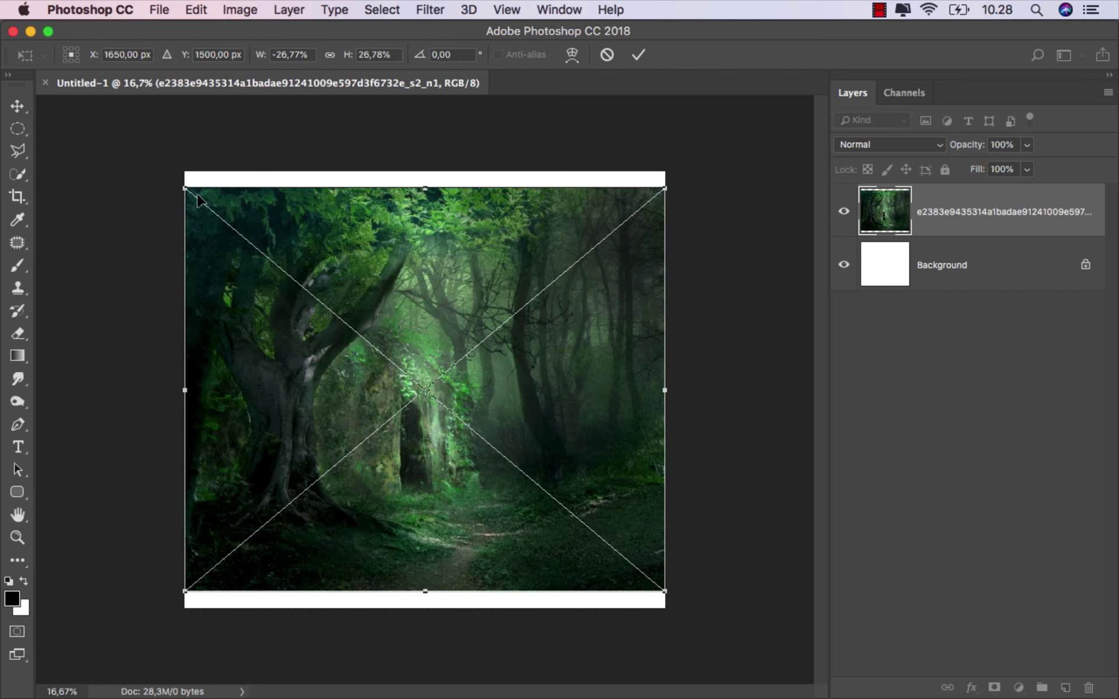
- Enlarge and nudge the forest down until it covers the canvas, then commit it
left_click_drag(180, 184, 163, 167)
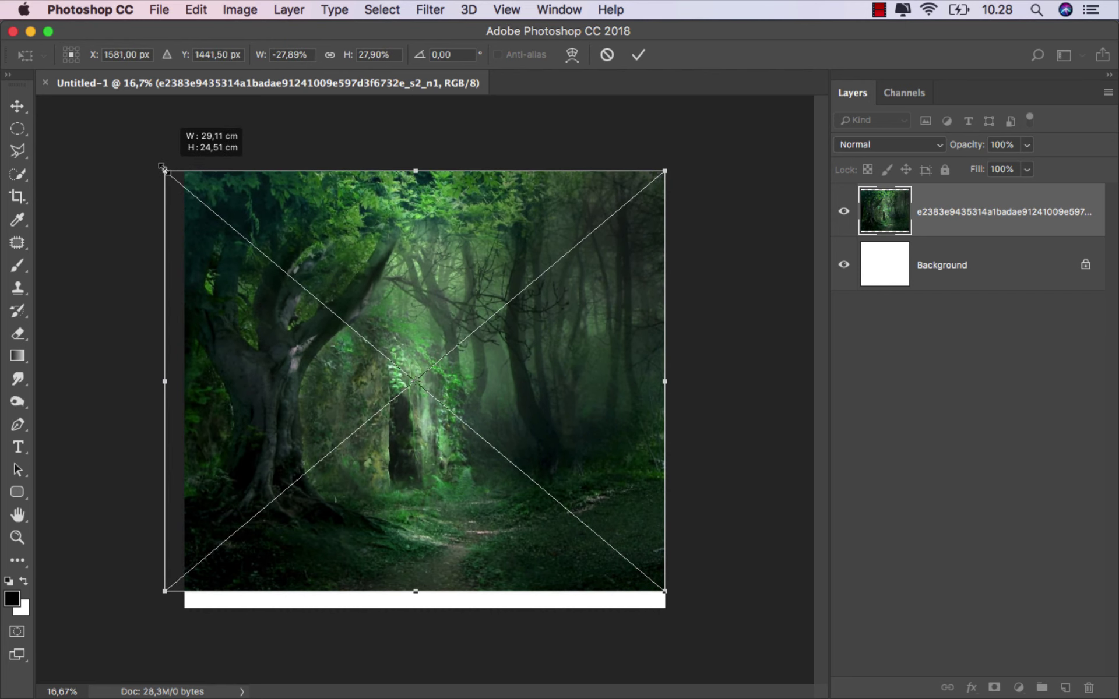
left_click_drag(414, 275, 415, 292)
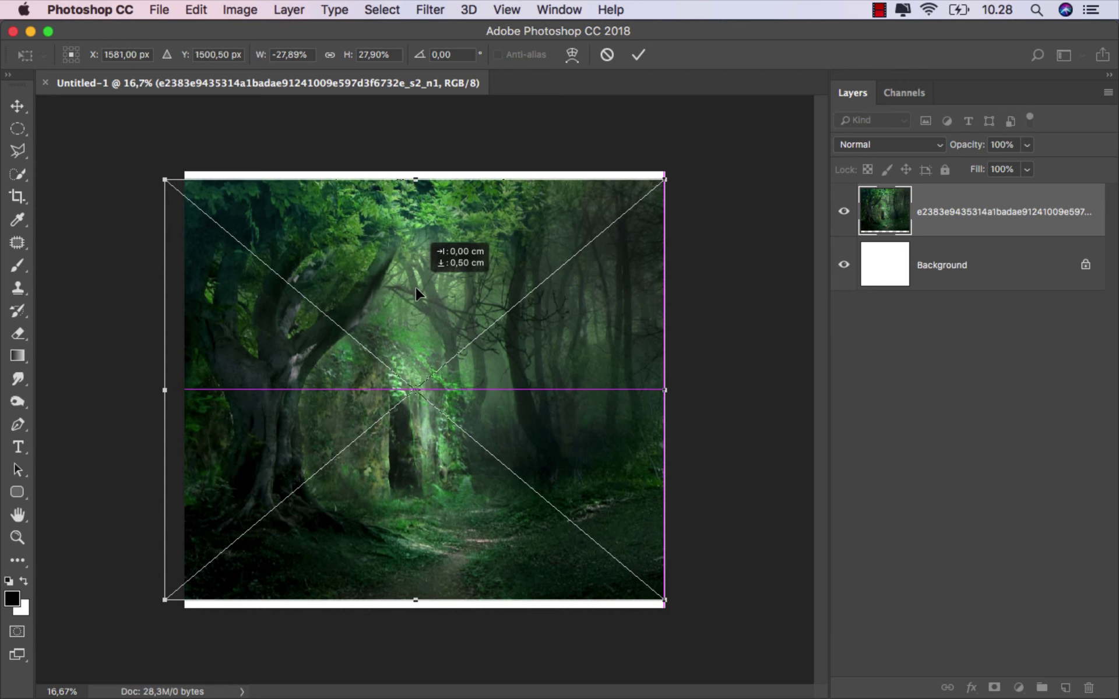
left_click_drag(155, 180, 137, 163)
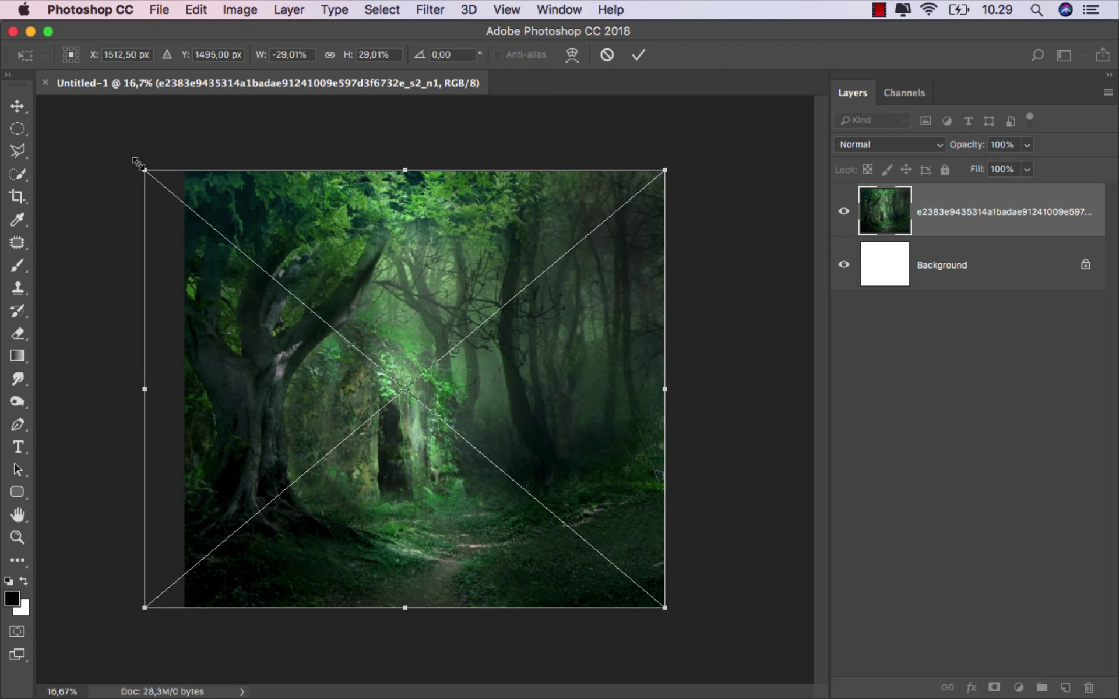
left_click(640, 55)
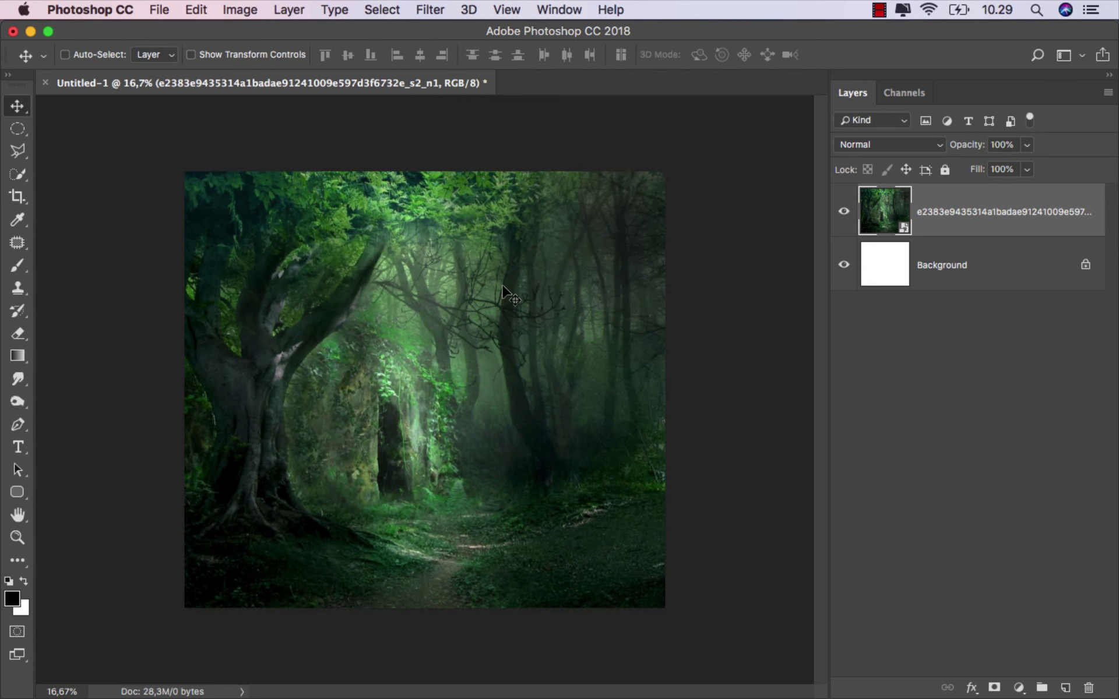
scroll(478, 311, "up", 1)
scroll(478, 312, "up", 1)
scroll(478, 312, "up", 1)
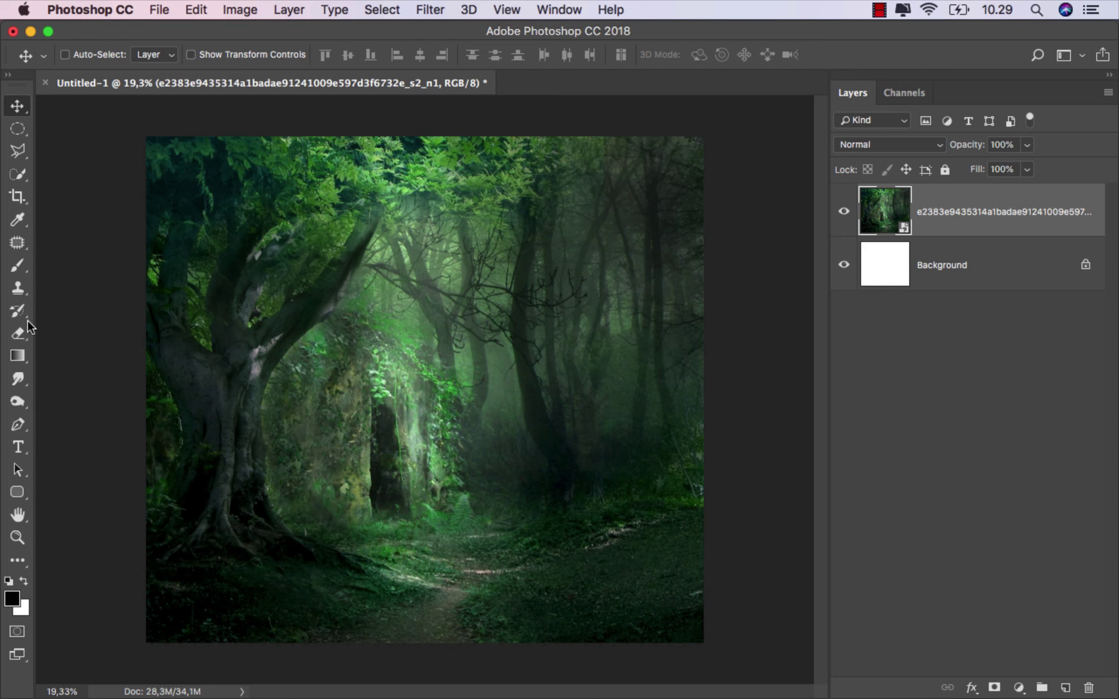
- Crop the canvas slightly wider on the left, then reopen the stock images folder
left_click(18, 196)
left_click(64, 197)
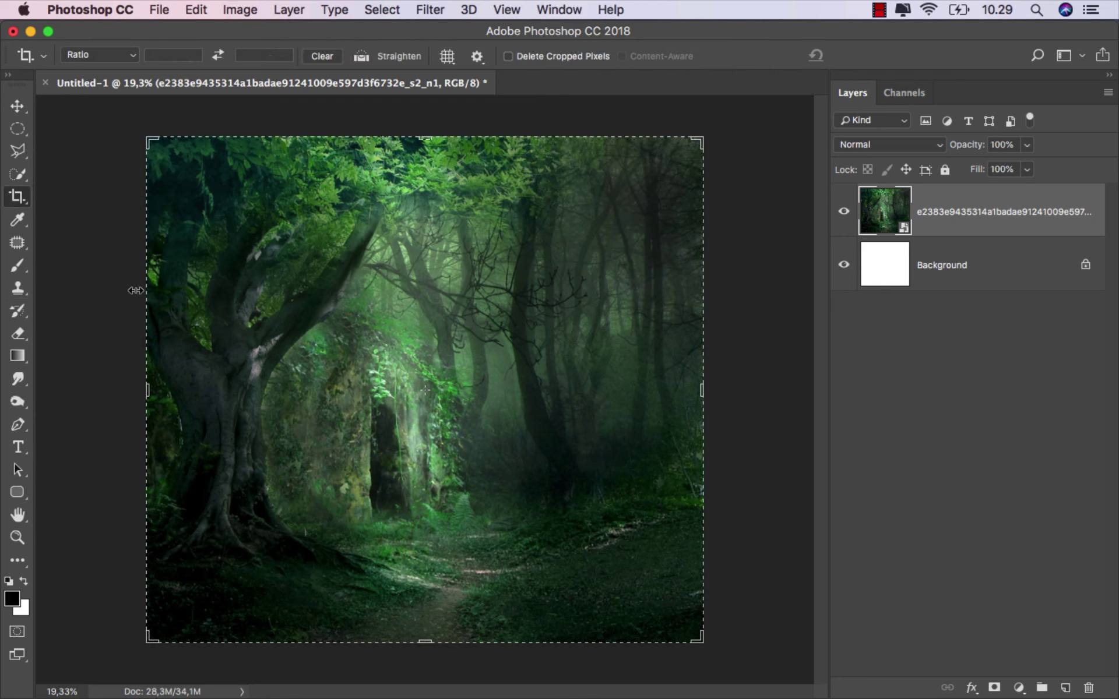
left_click_drag(150, 385, 130, 388)
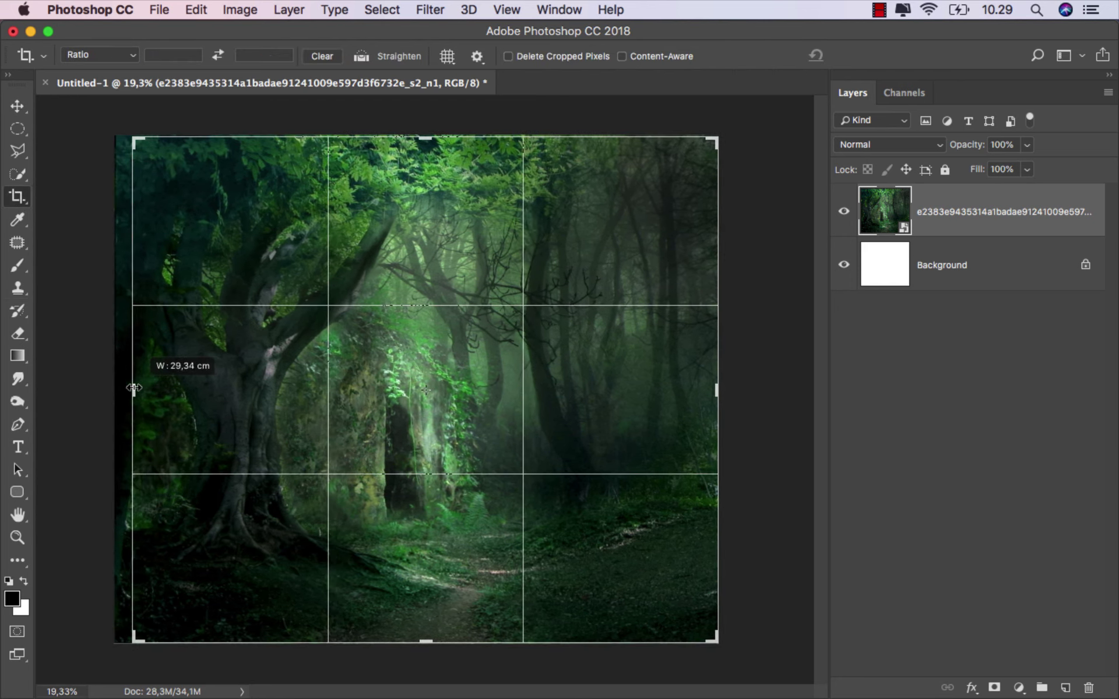
left_click_drag(129, 387, 126, 388)
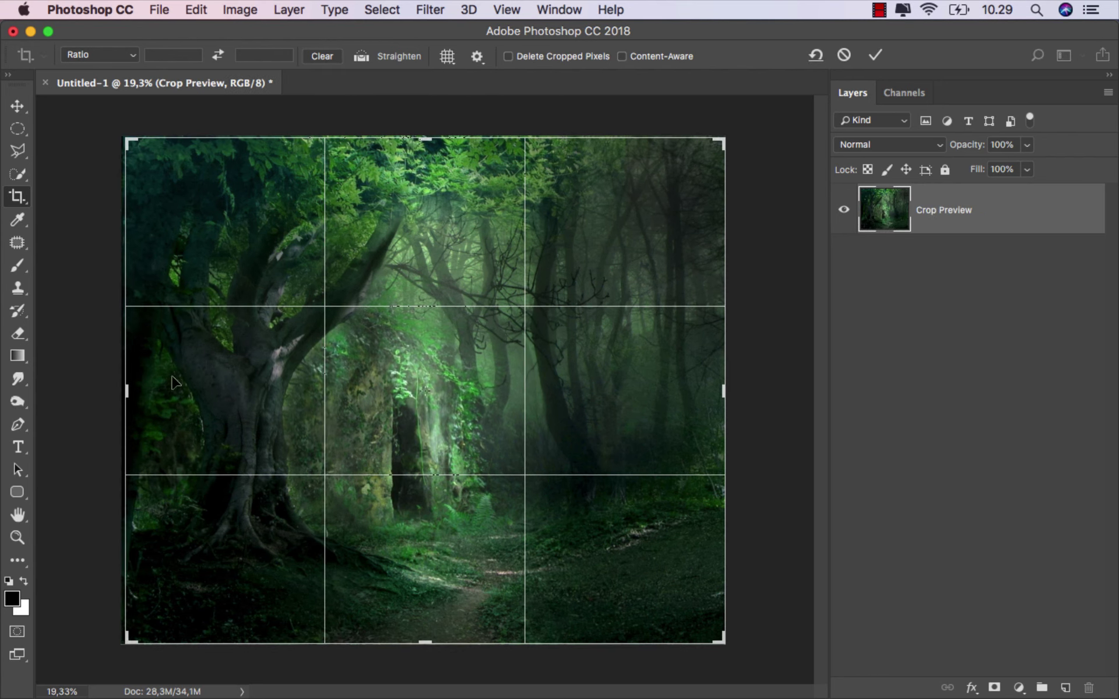
left_click(876, 54)
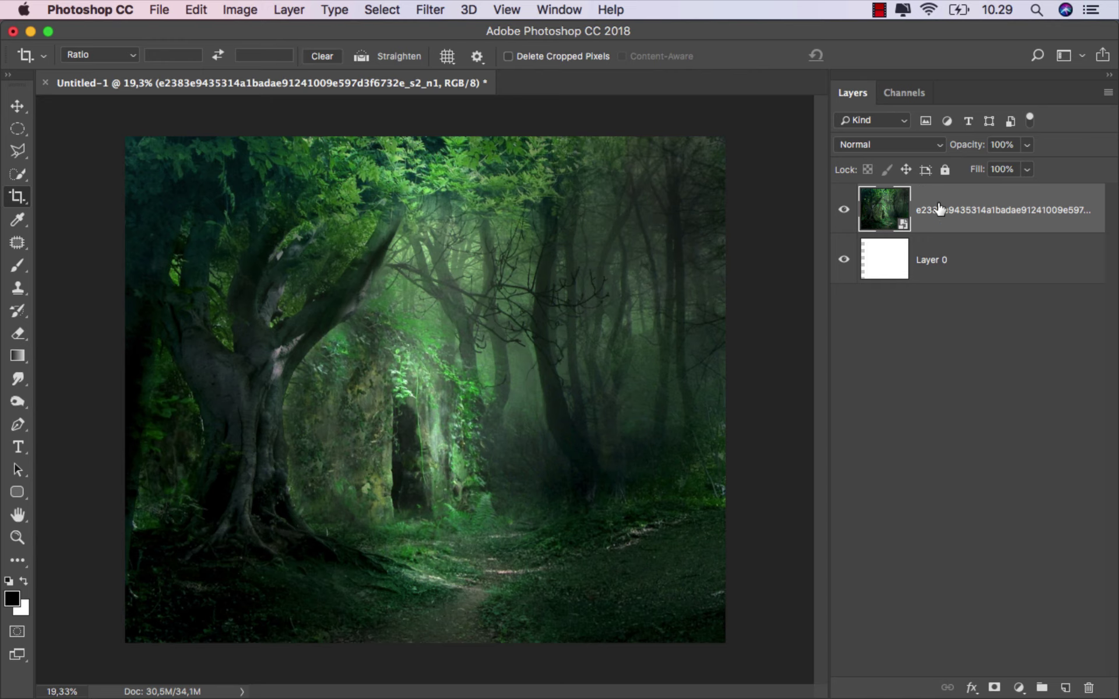
key("v")
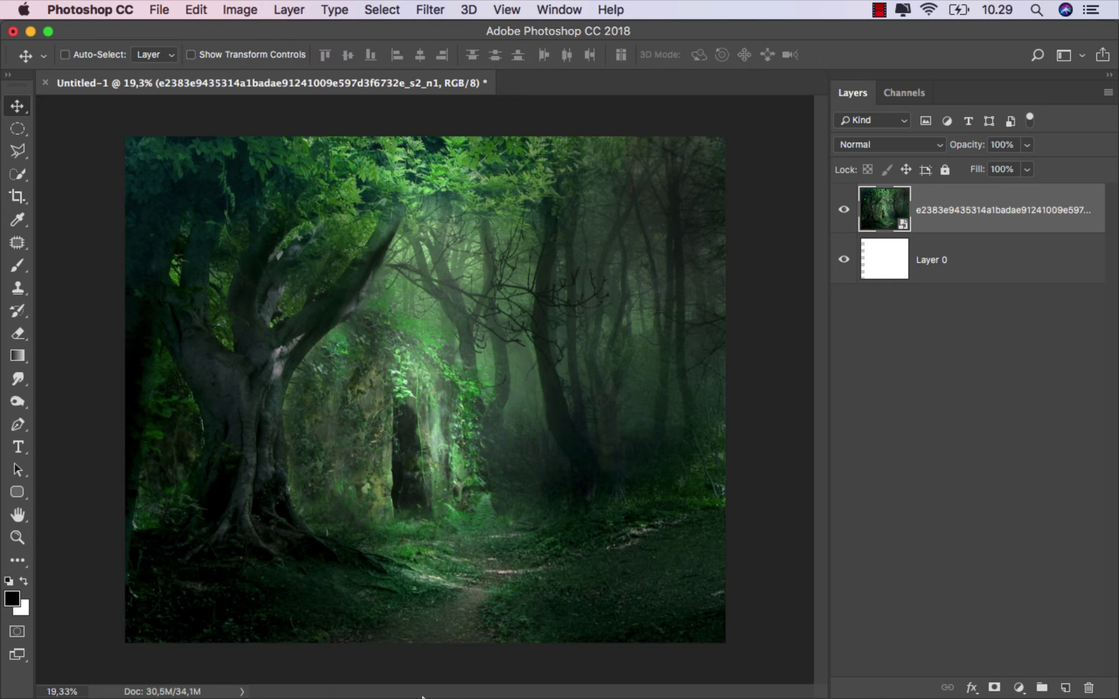
left_click(398, 659)
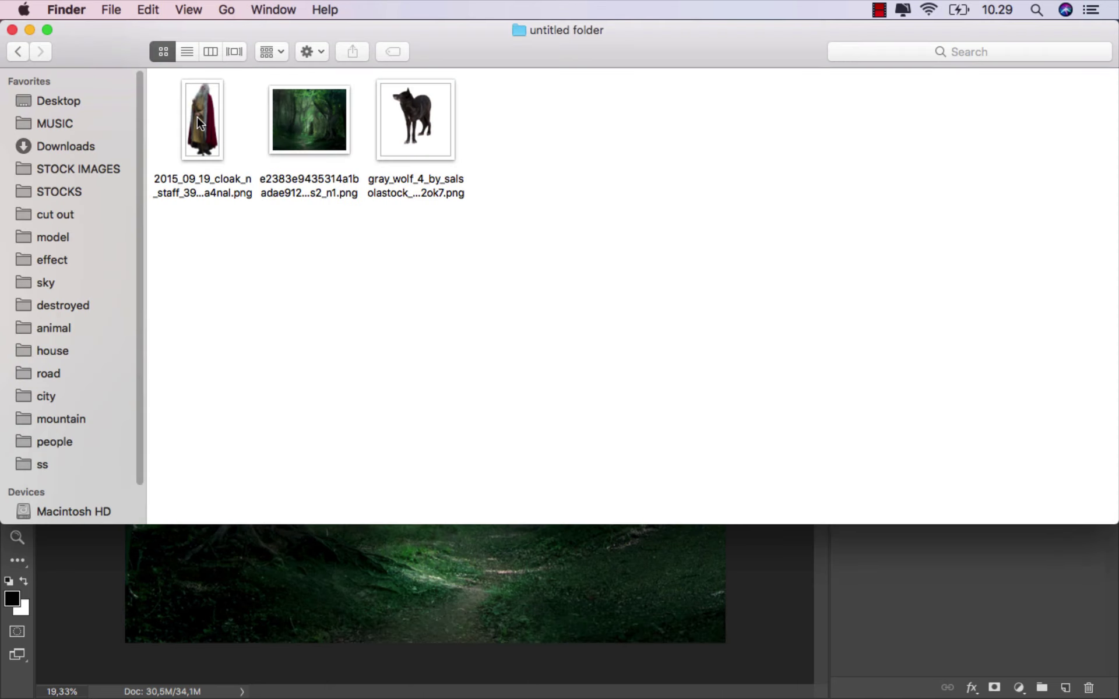
- Place the cloaked wizard photo and shrink him so his feet rest on the path
left_click_drag(197, 117, 397, 555)
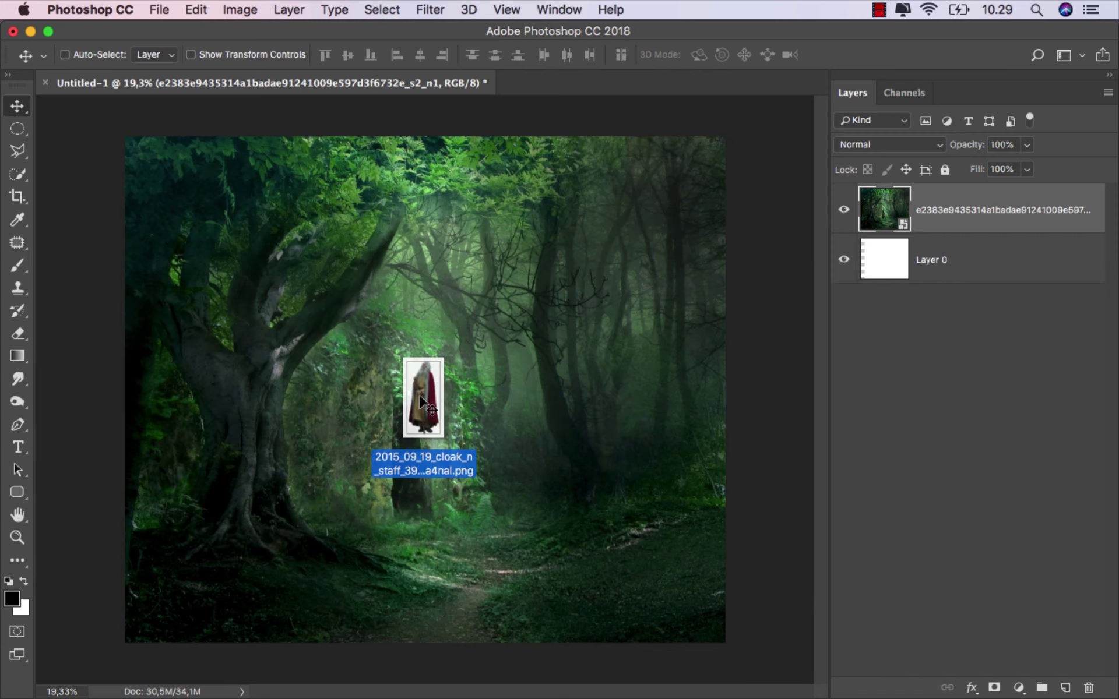
left_click_drag(397, 555, 424, 396)
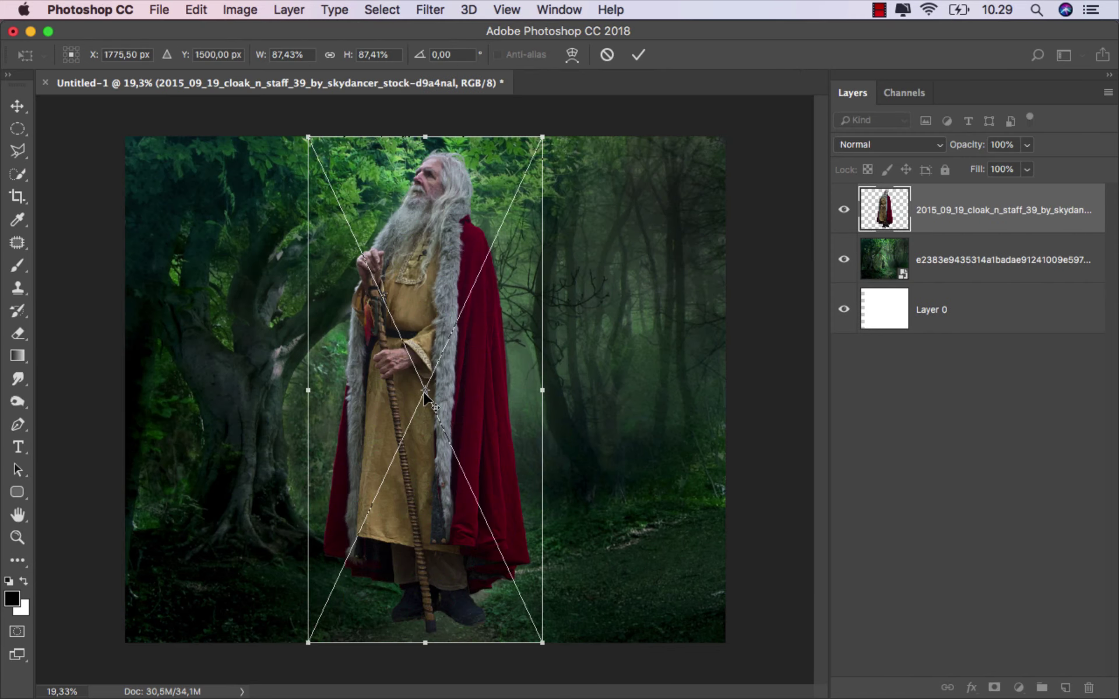
left_click_drag(547, 134, 524, 206)
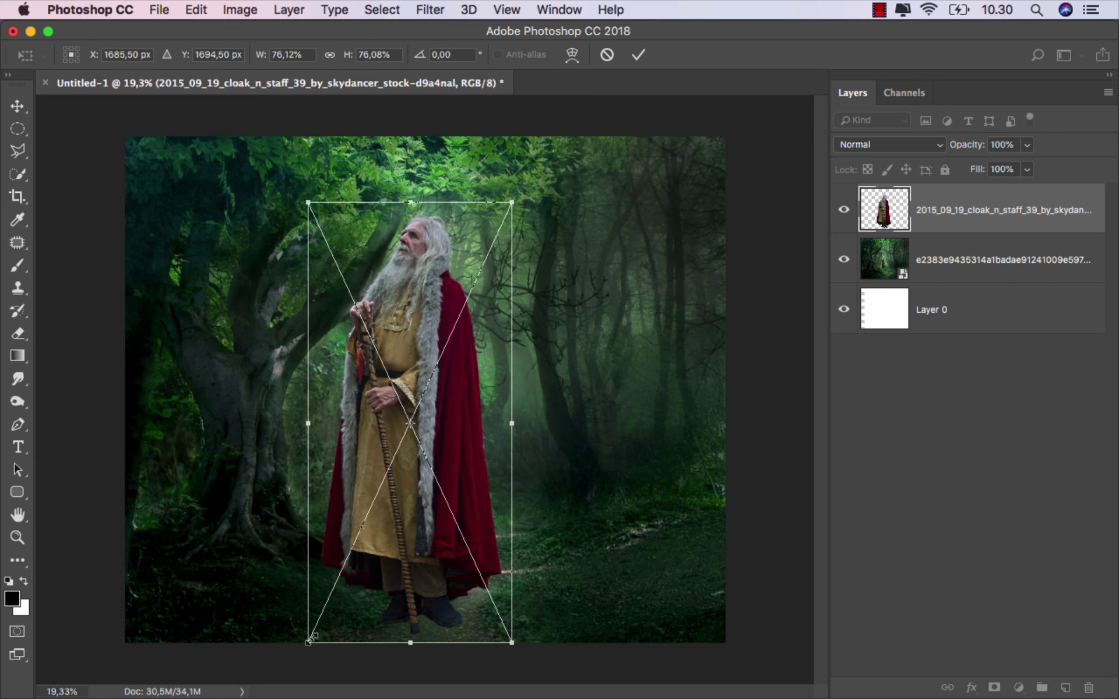
left_click_drag(311, 638, 327, 621)
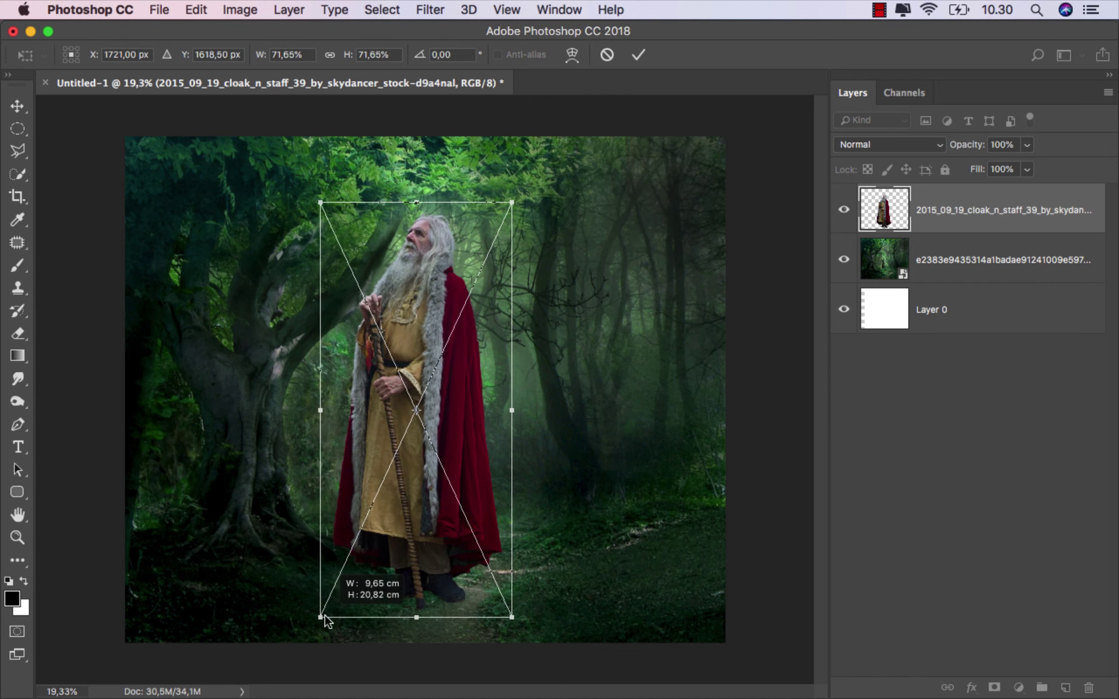
left_click(638, 54)
- Stretch the forest layer taller at the top
left_click(942, 245)
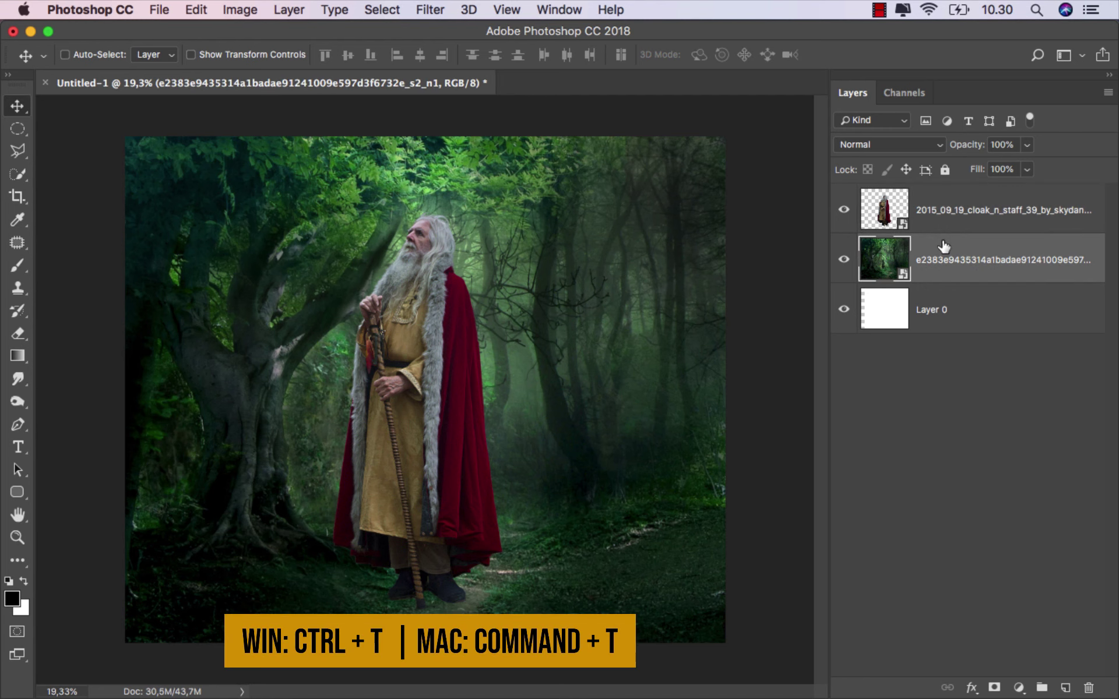
key("ctrl+t")
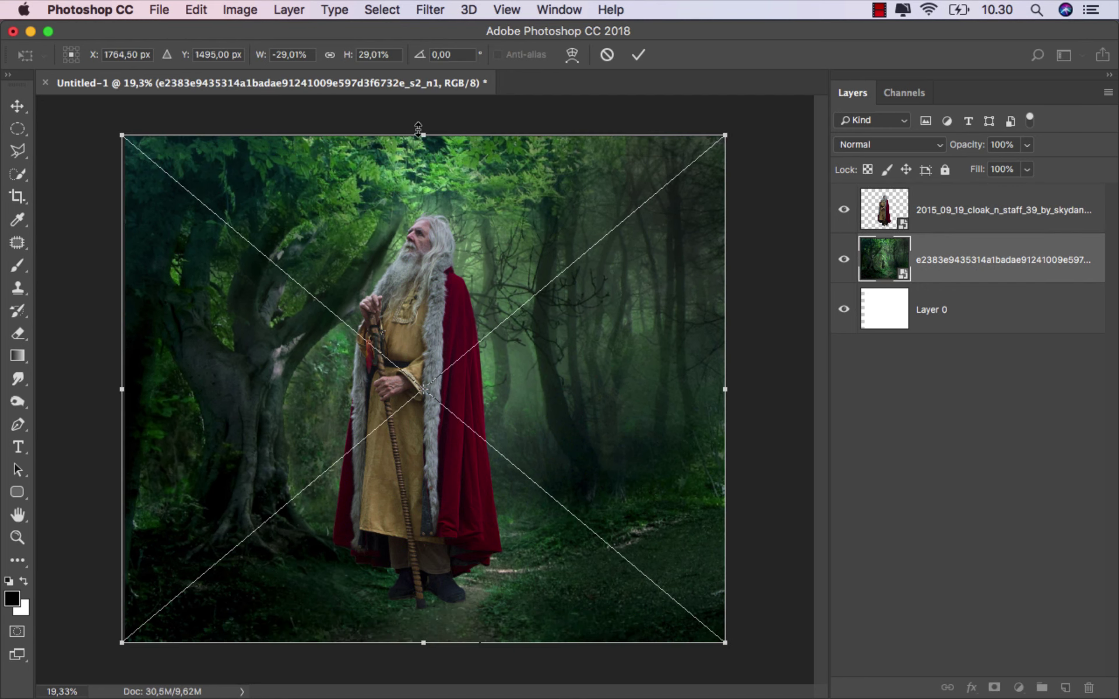
left_click_drag(423, 131, 423, 89)
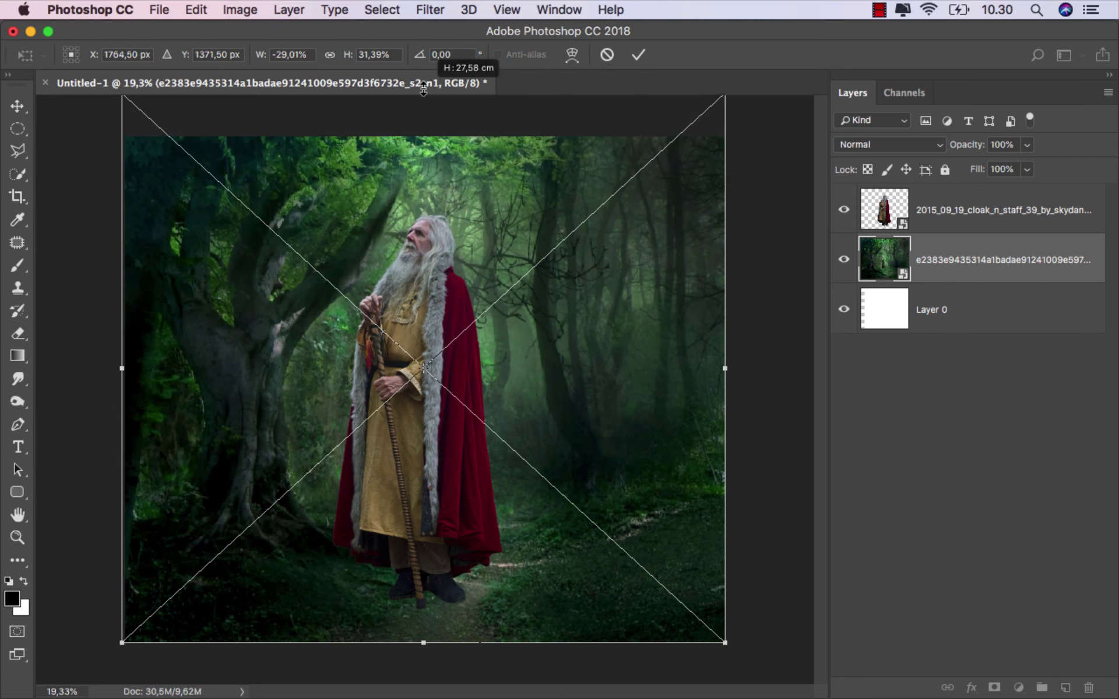
left_click_drag(423, 90, 423, 88)
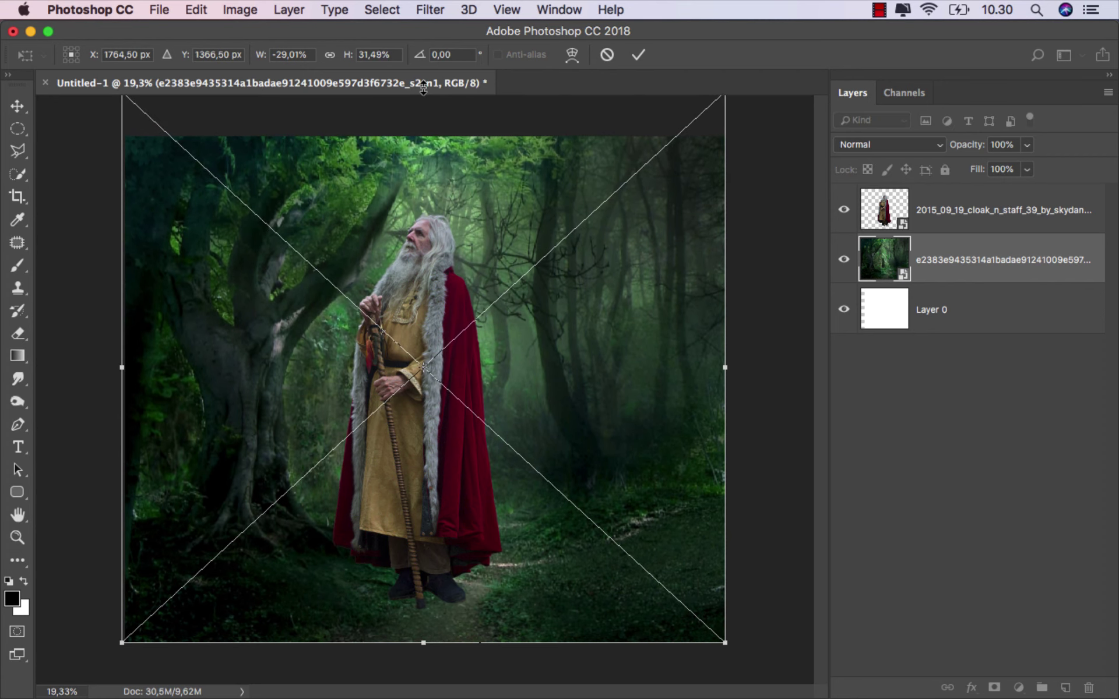
left_click(638, 54)
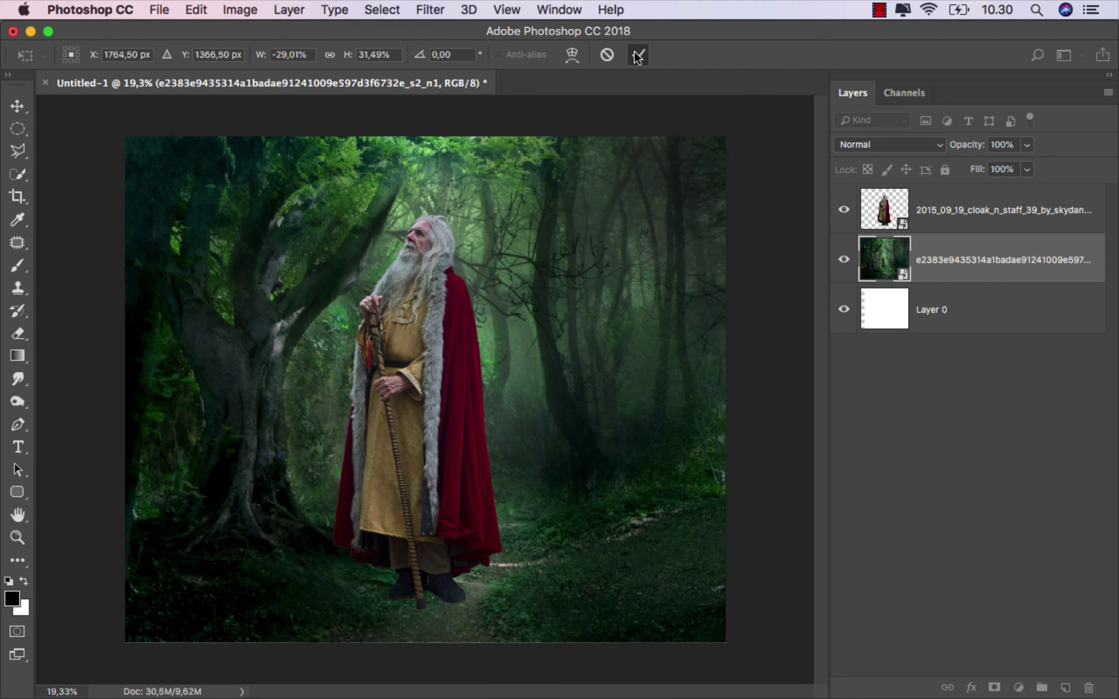
- Shrink the wizard a little more to about 68%, then reopen the stock folder
left_click(953, 218)
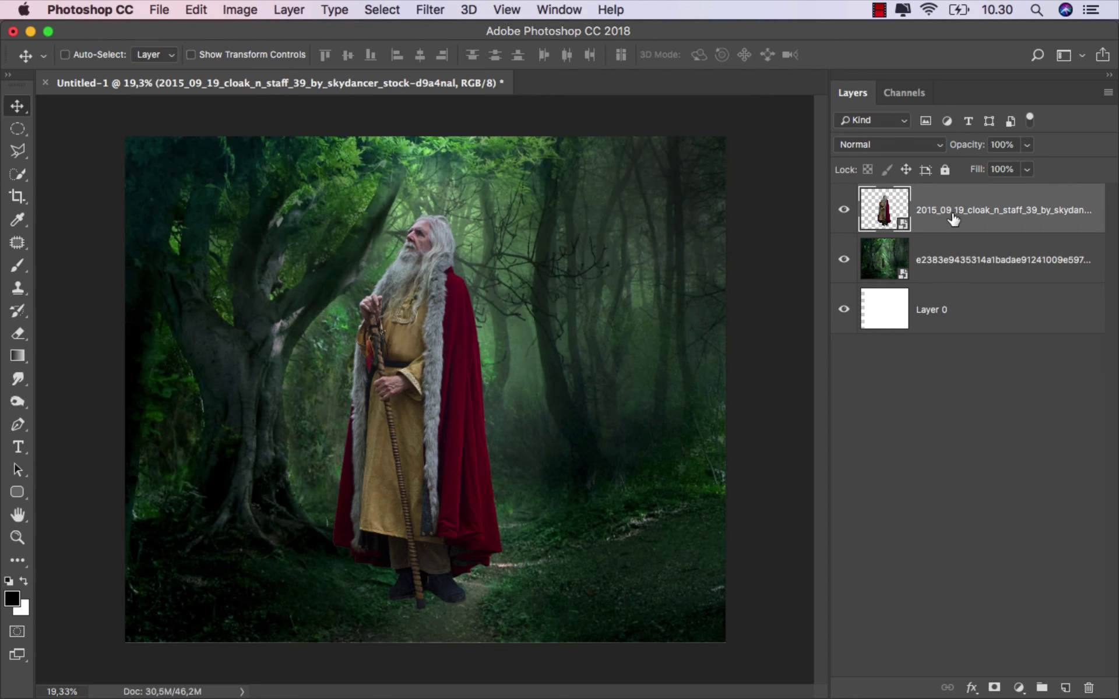
key("super+t")
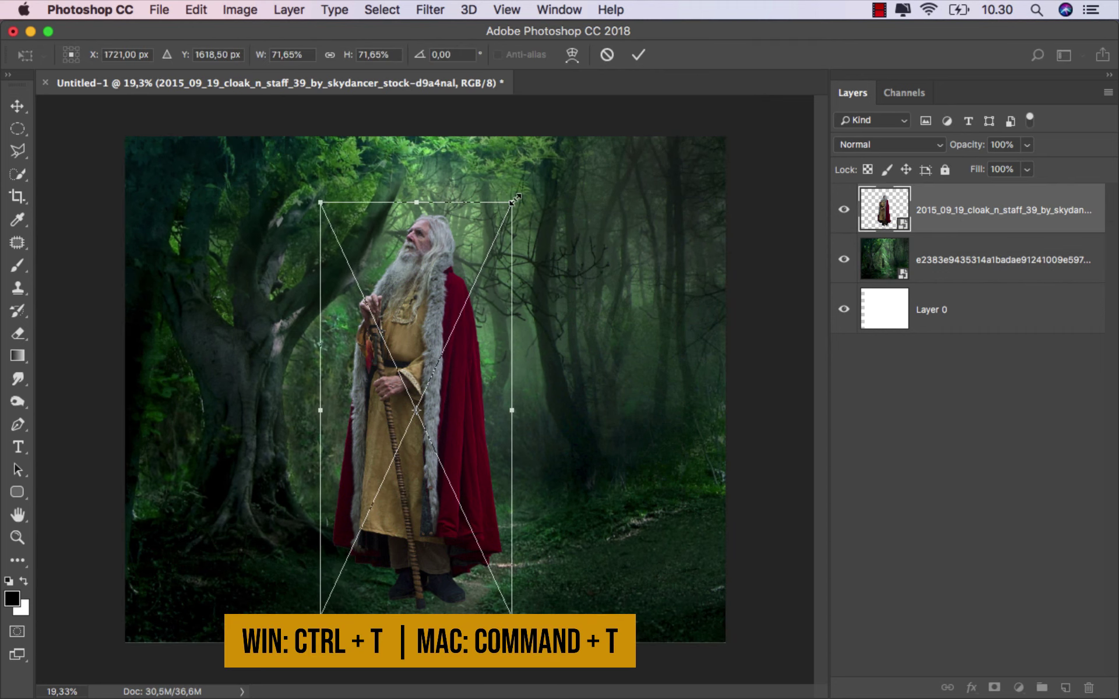
left_click_drag(515, 200, 507, 222)
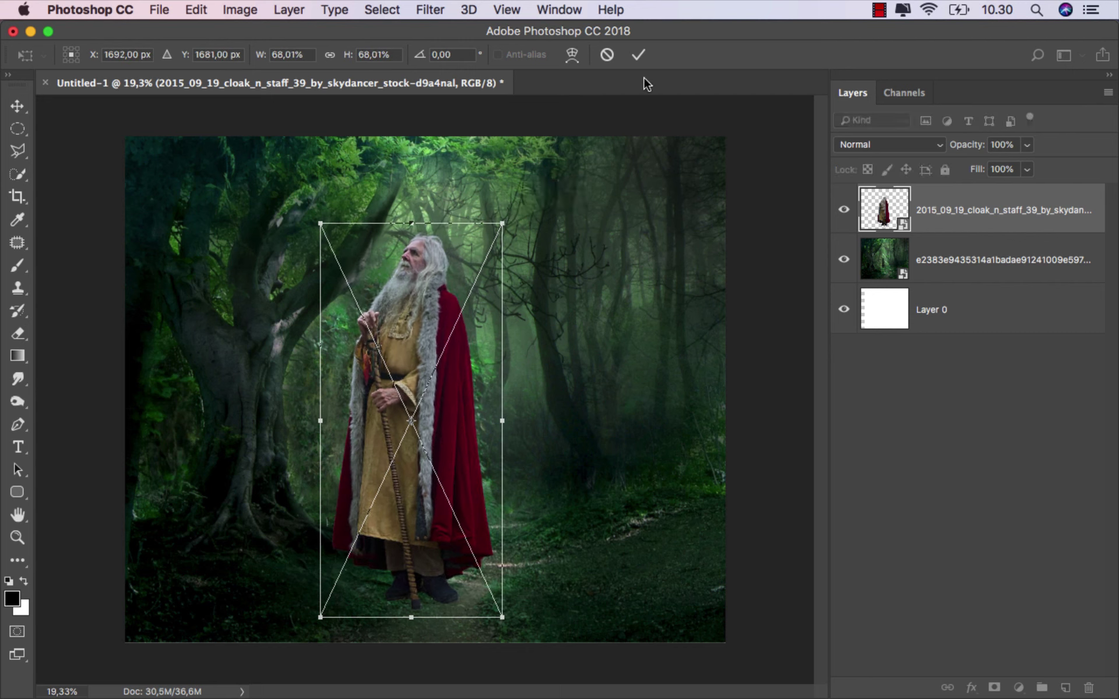
left_click(638, 54)
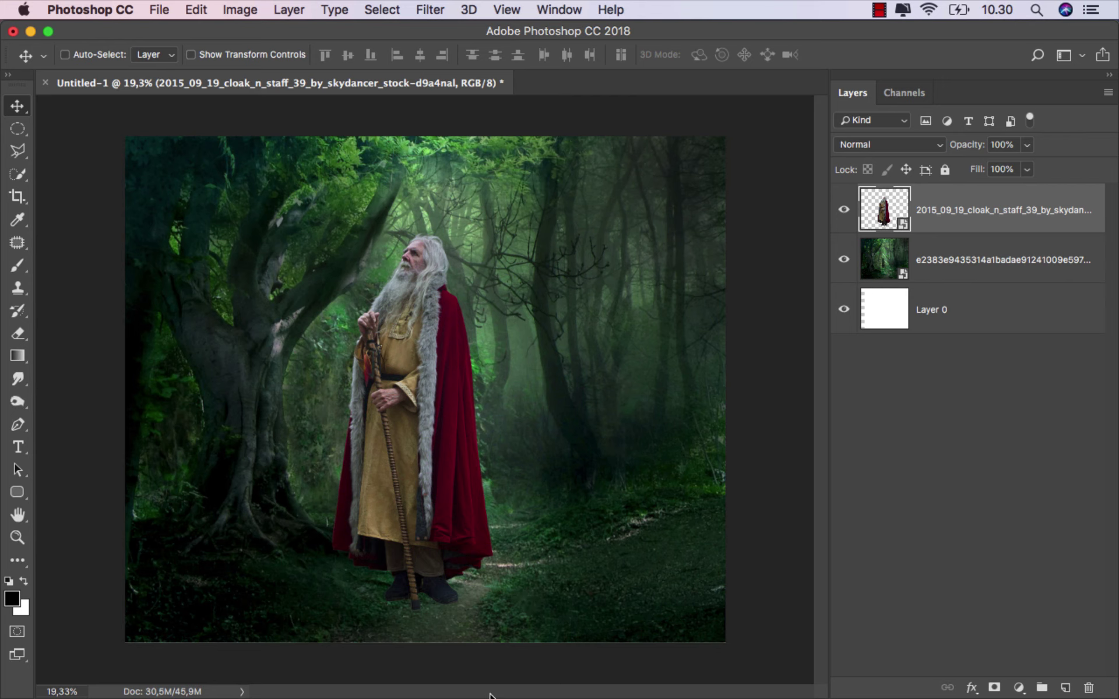
left_click(398, 655)
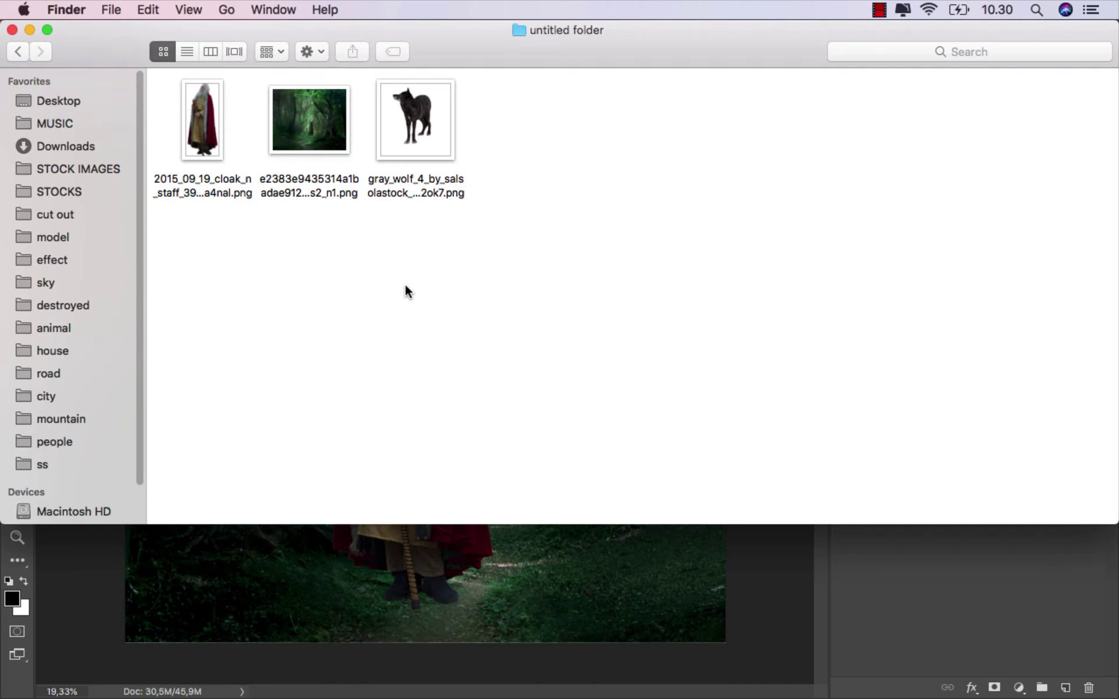
- Place the gray wolf, scale it to about 19% and set it beside the wizard
left_click_drag(407, 134, 496, 467)
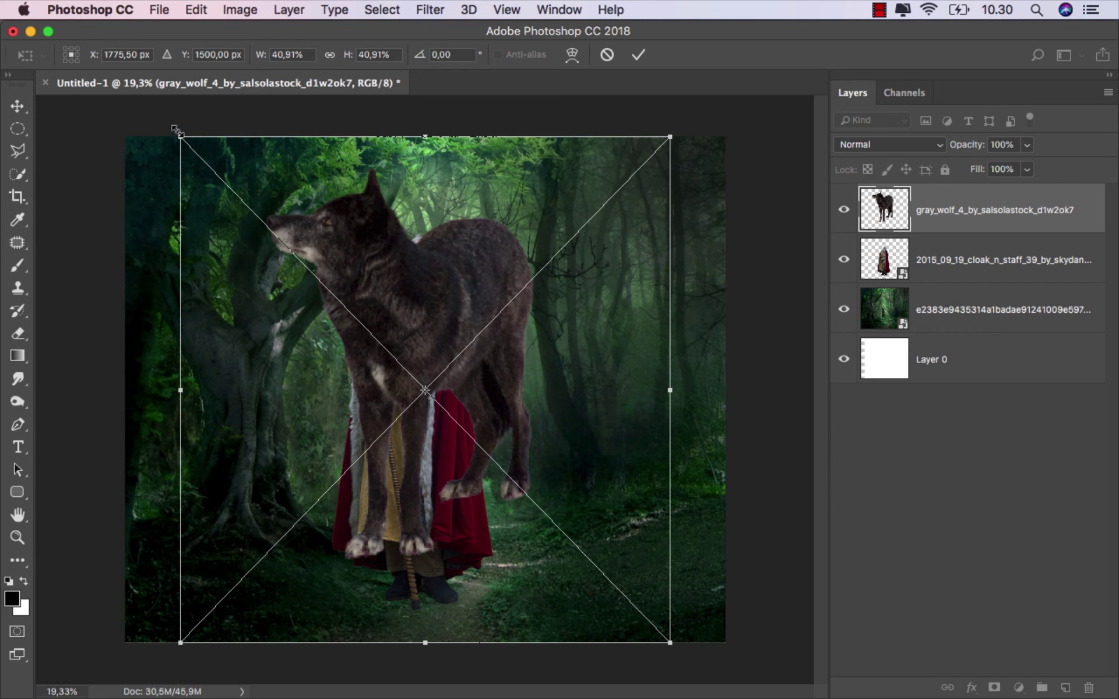
left_click_drag(176, 129, 399, 433)
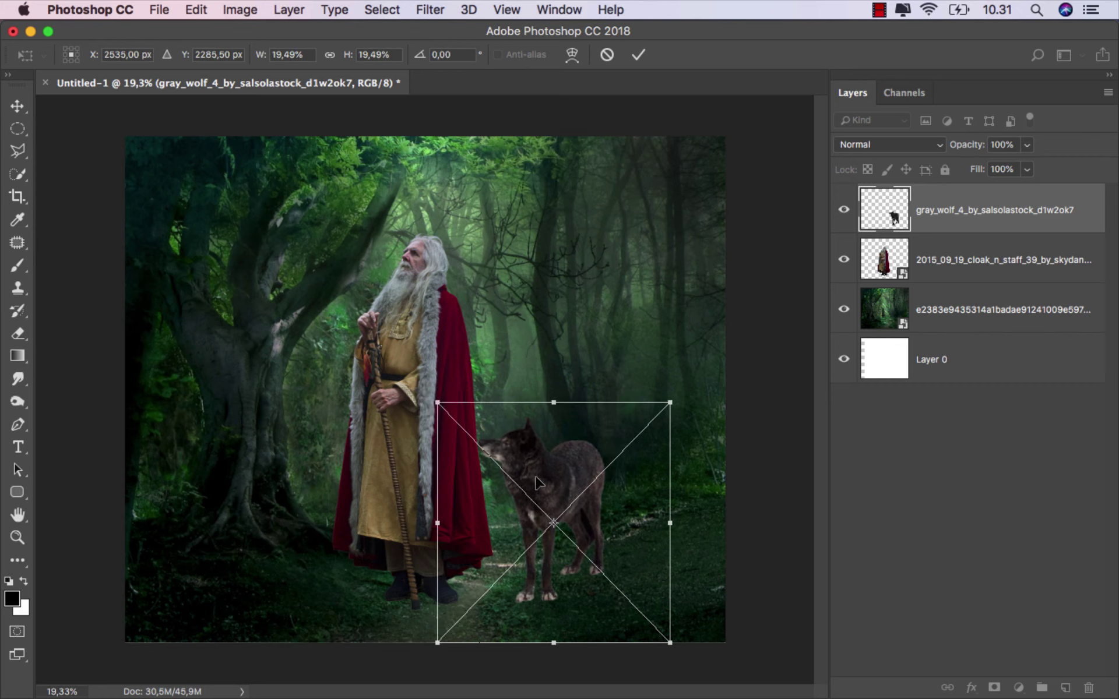
mouse_move(531, 478)
left_mouse_down()
mouse_move(479, 477)
mouse_move(495, 482)
left_mouse_up()
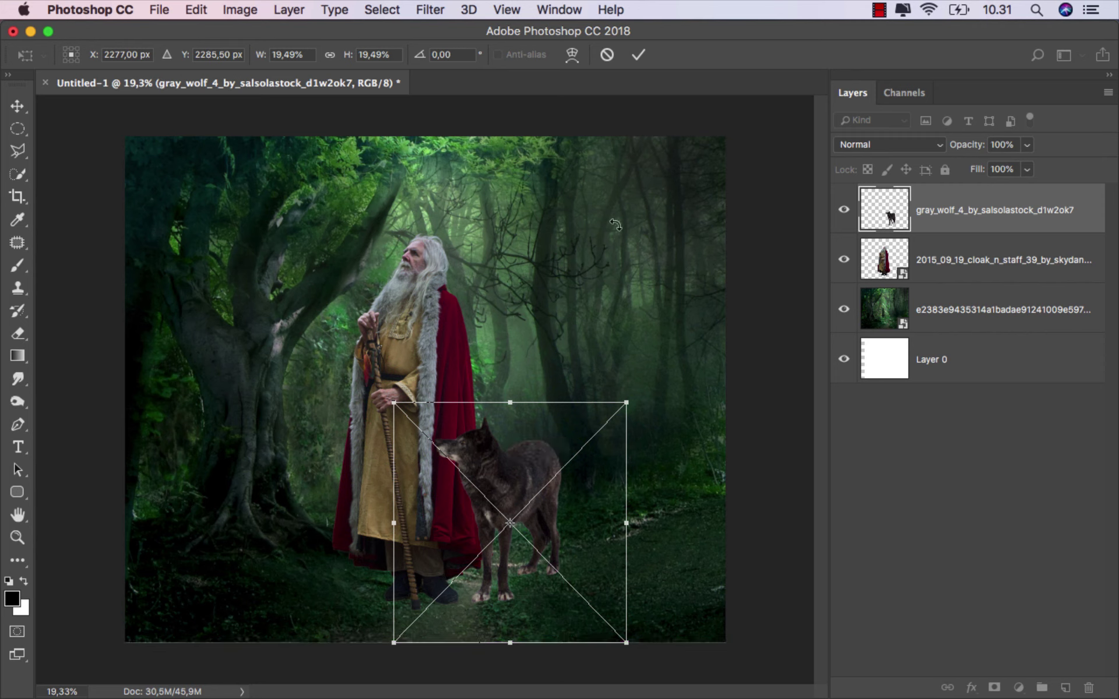
left_click(639, 55)
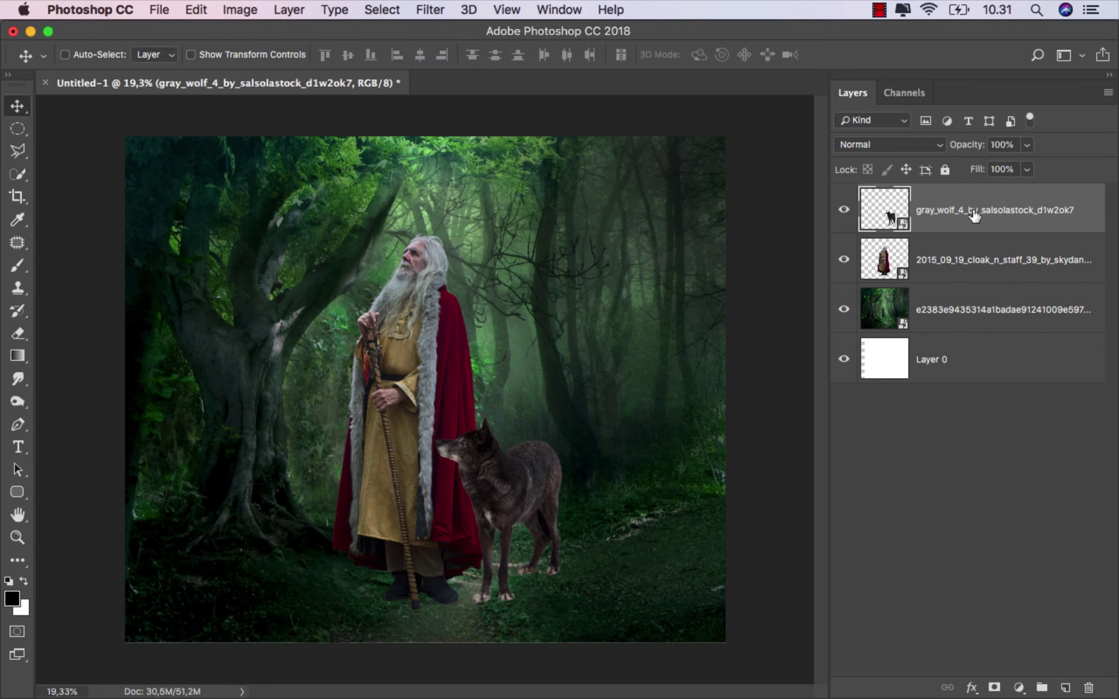
left_click(972, 324)
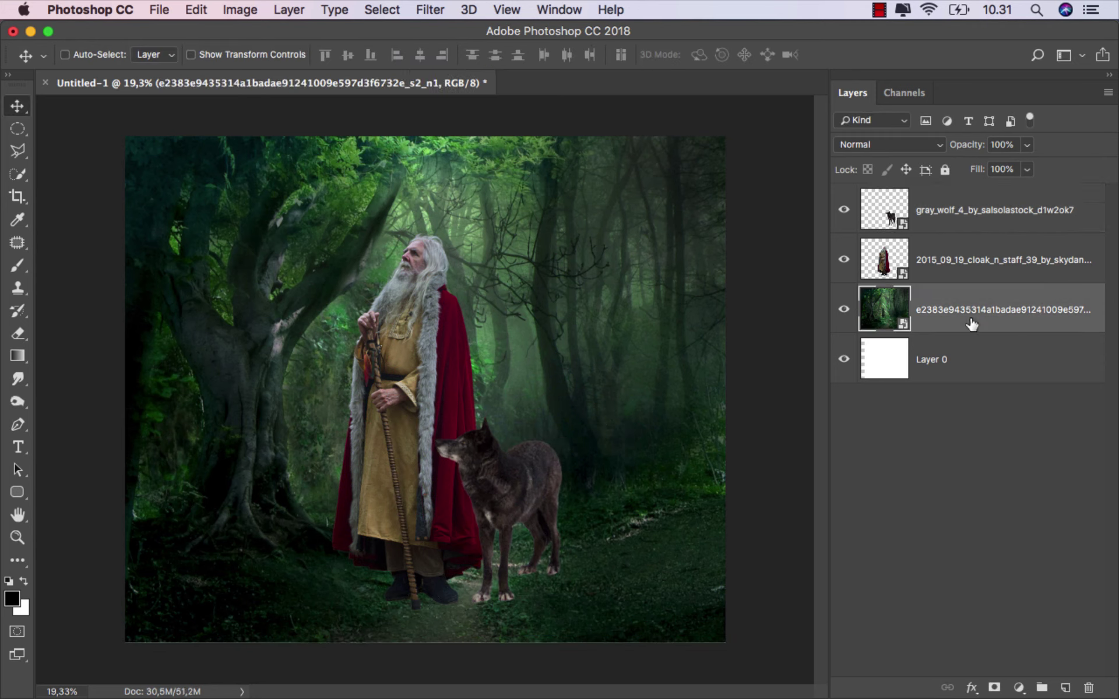
- Add a Brightness/Contrast layer clipped to the forest, darkening it heavily with slightly more contrast
left_click(1019, 688)
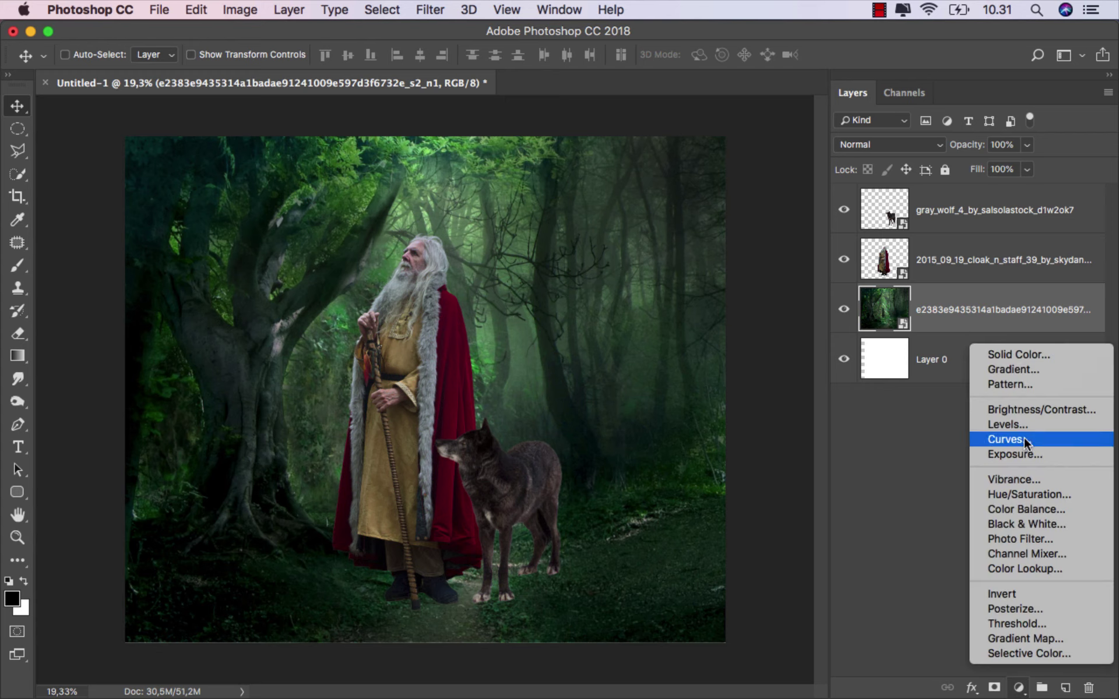
left_click(1032, 411)
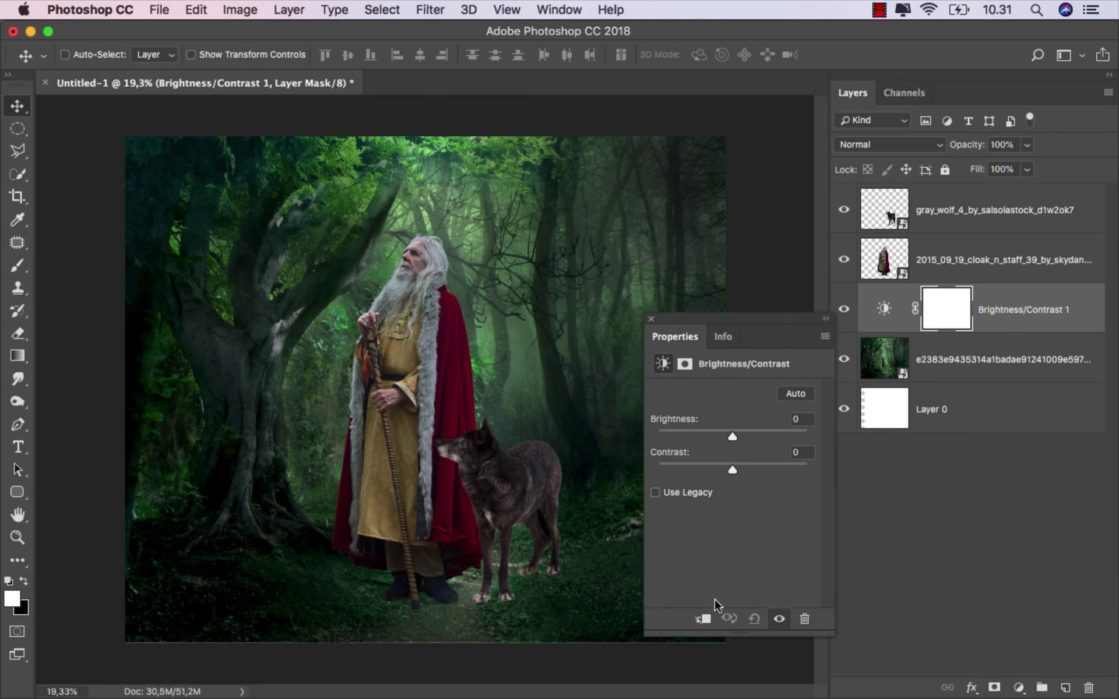
left_click(705, 615)
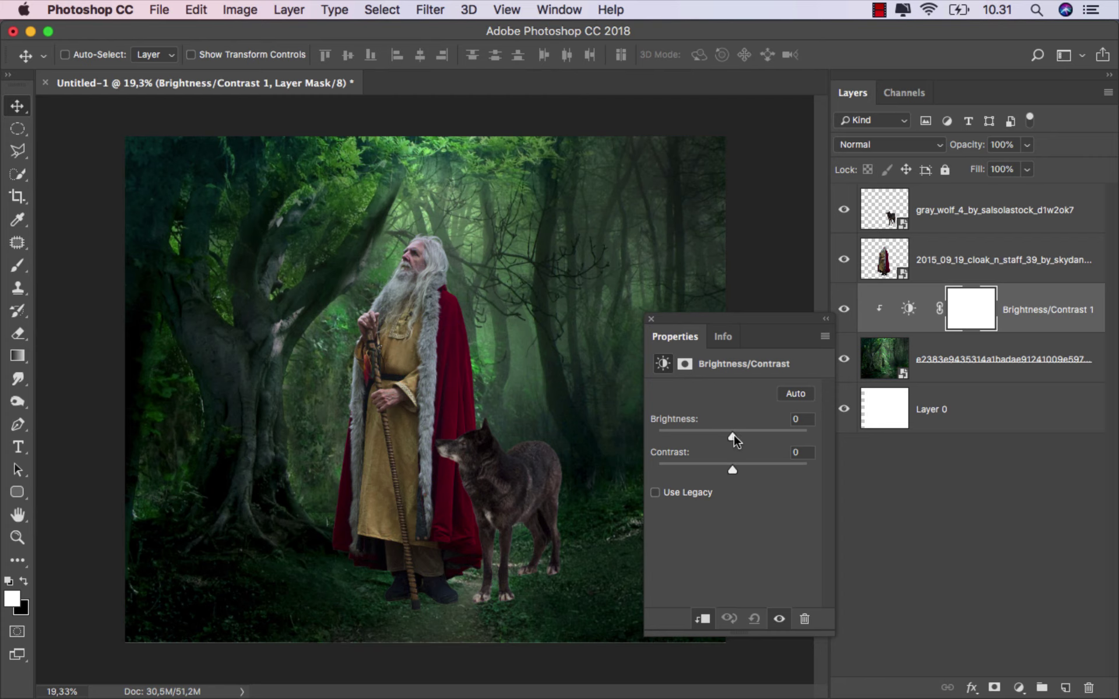
left_click_drag(732, 436, 638, 447)
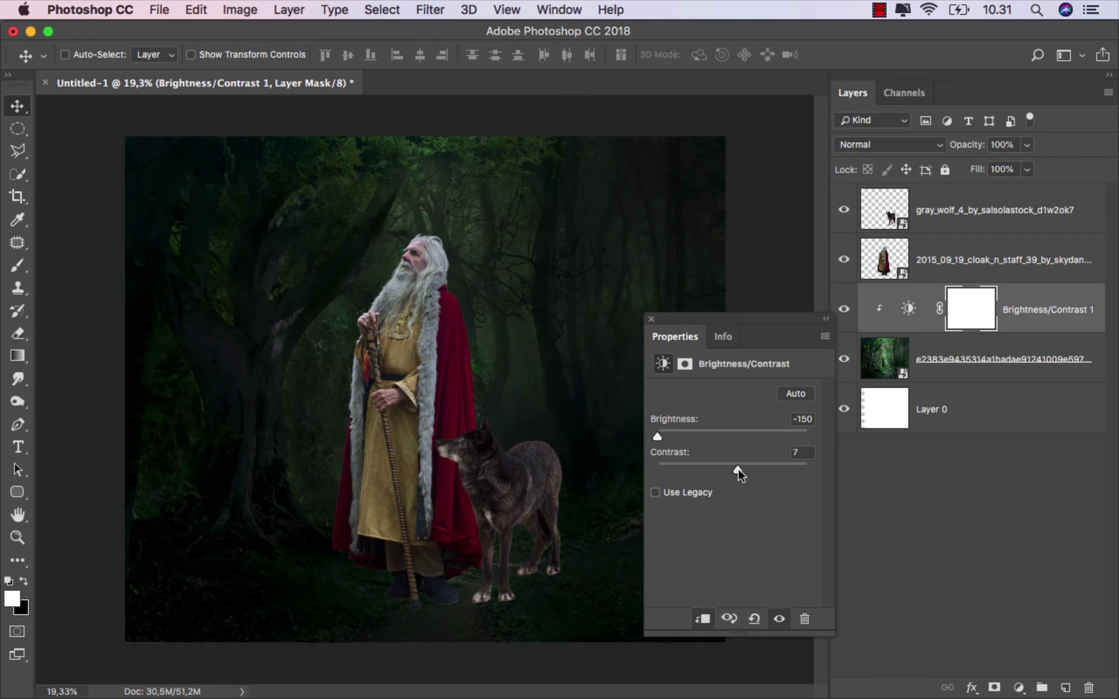
left_click_drag(734, 466, 743, 470)
left_click(651, 319)
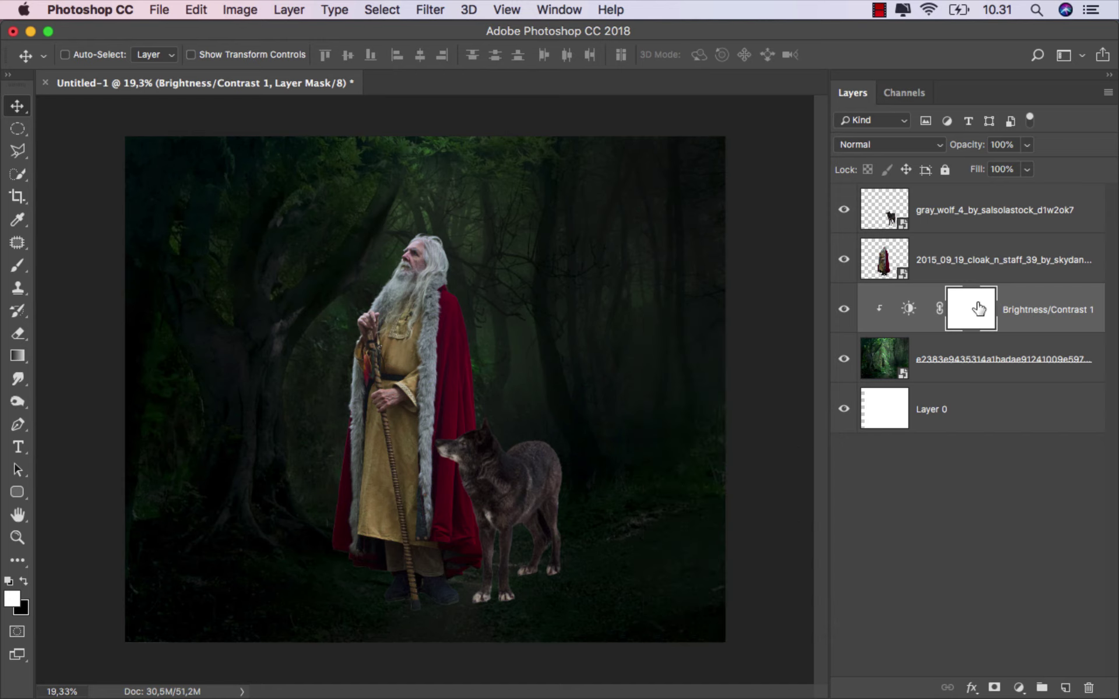
- Set up a black cloud-shaped brush for painting the adjustment mask
left_click(18, 265)
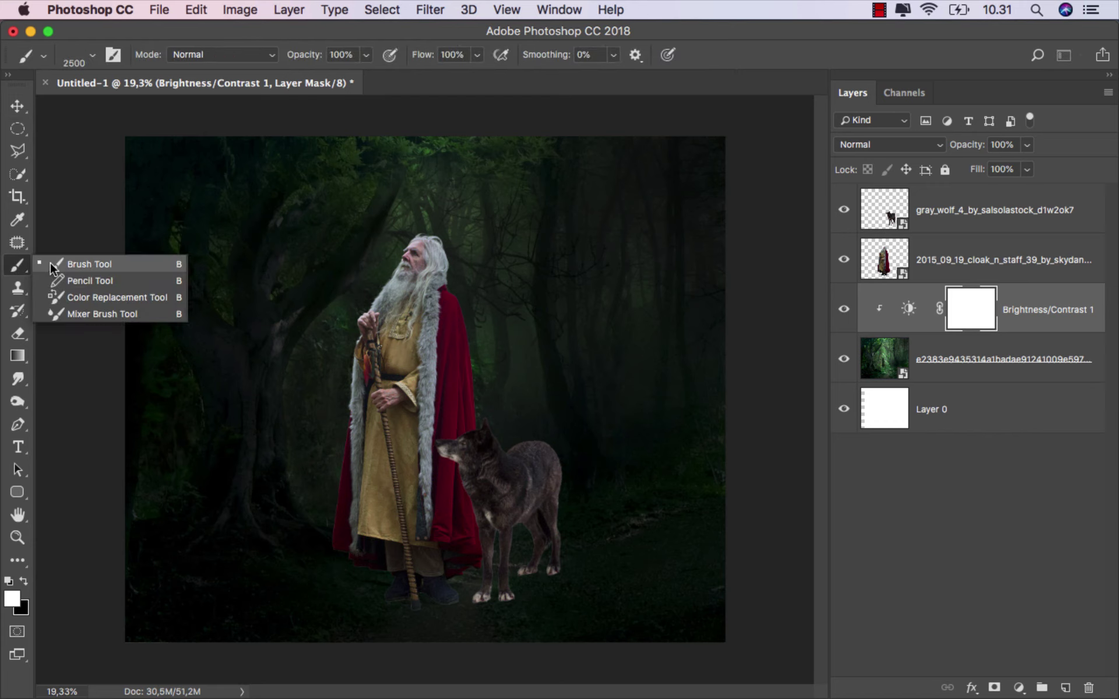
left_click(70, 260)
right_click(312, 310)
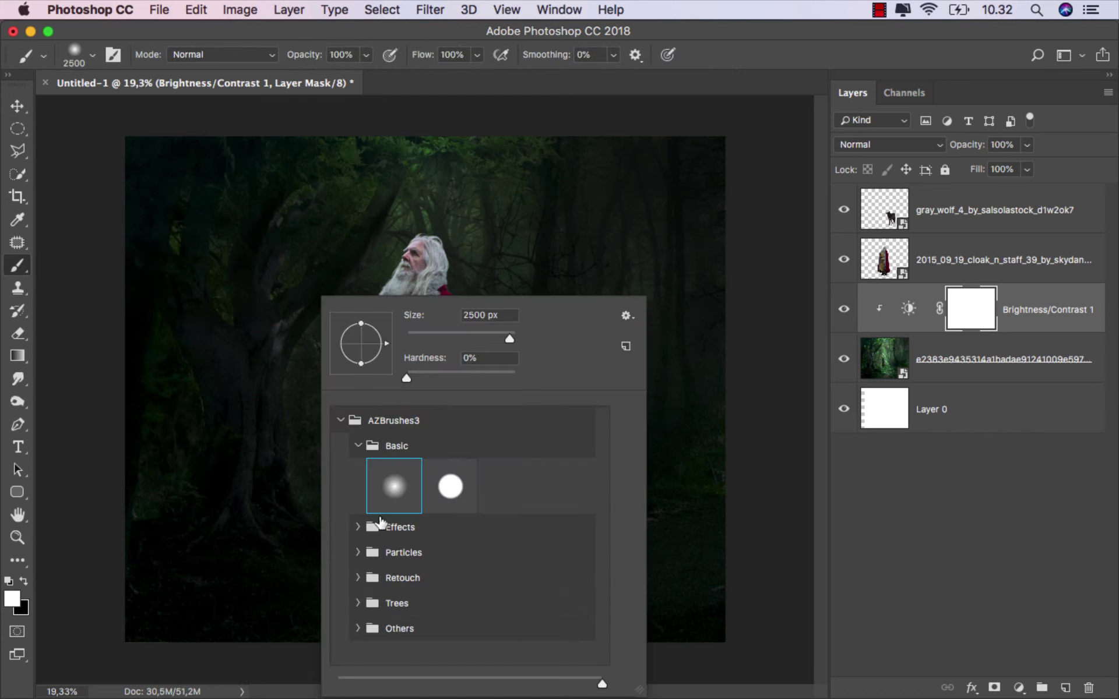
left_click(357, 528)
left_click(558, 561)
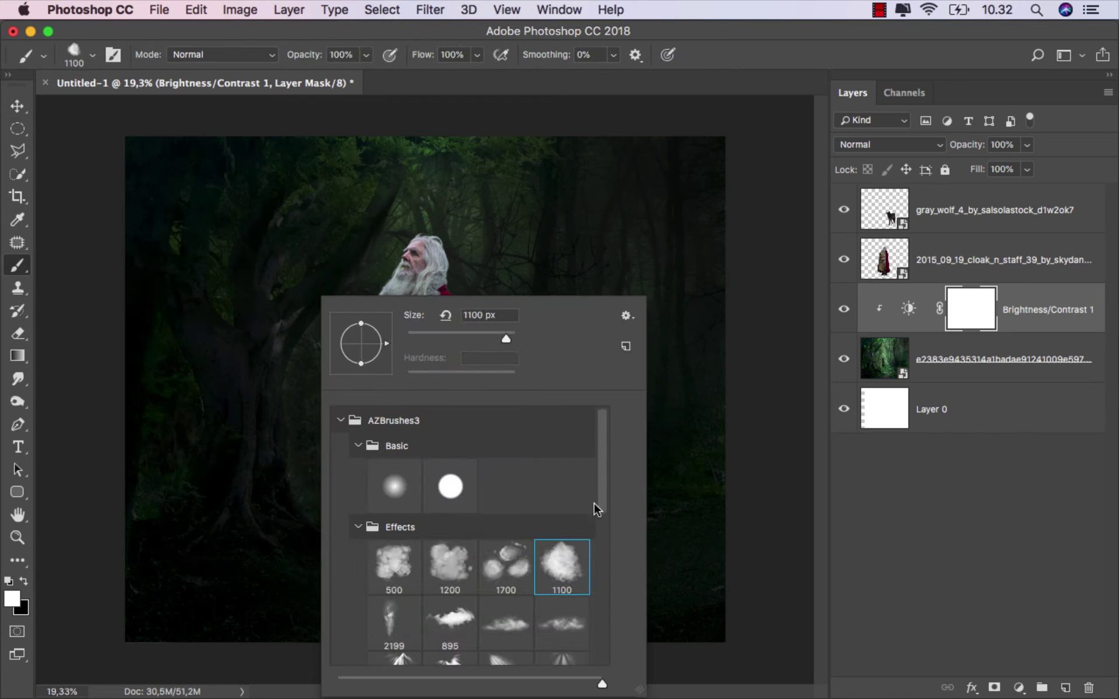
left_click(757, 51)
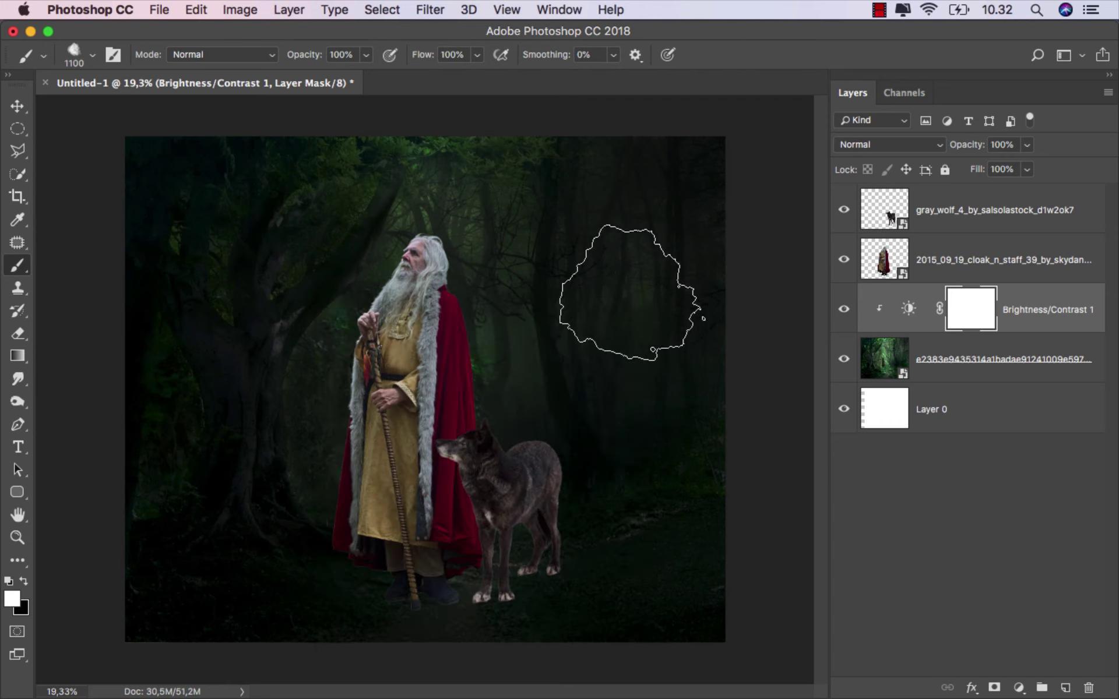
scroll(537, 324, "up", 1)
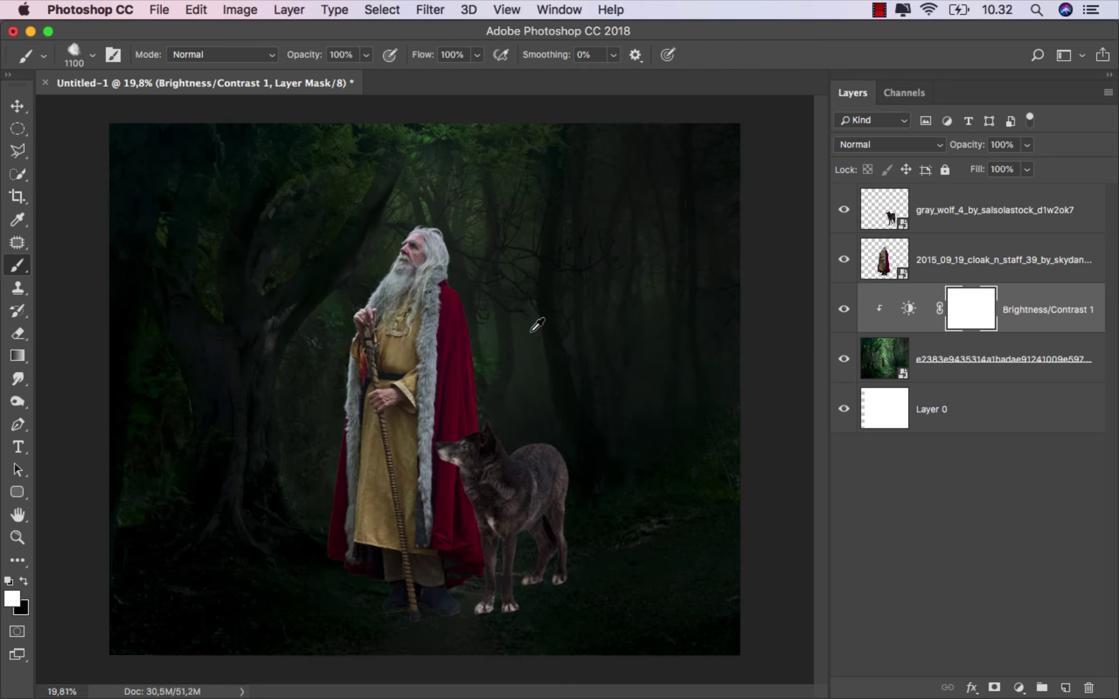
left_click(24, 581)
left_click(366, 55)
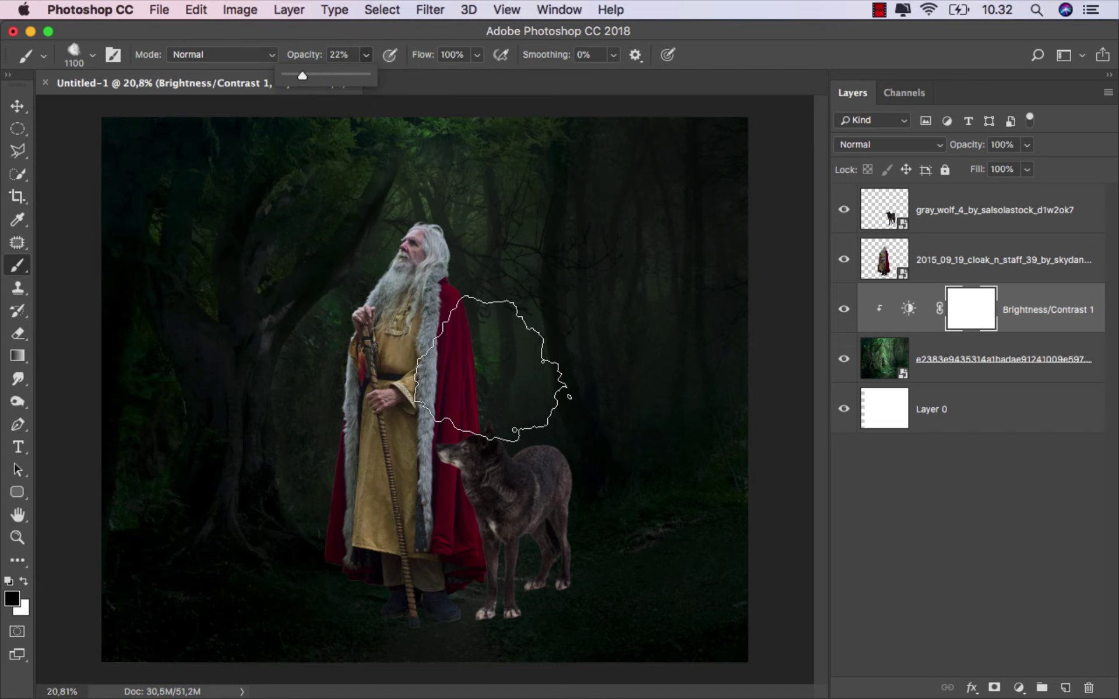
- Paint the mask to lighten the forest beside the wizard and the upper-right background
left_click(489, 382)
key("bracketright")
key("bracketright")
key("bracketright")
key("bracketright")
key("bracketright")
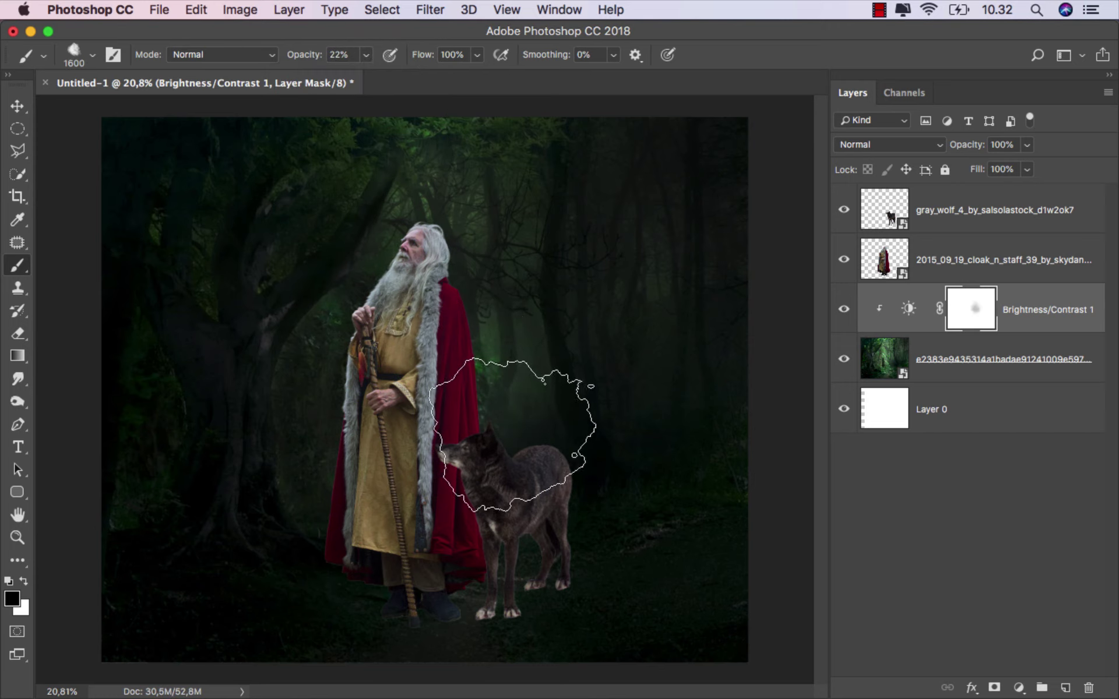
key("bracketright")
key("bracketright")
key("bracketright")
key("bracketright")
mouse_move(523, 401)
left_mouse_down()
mouse_move(367, 510)
mouse_move(365, 467)
mouse_move(327, 385)
mouse_move(488, 283)
mouse_move(582, 268)
left_mouse_up()
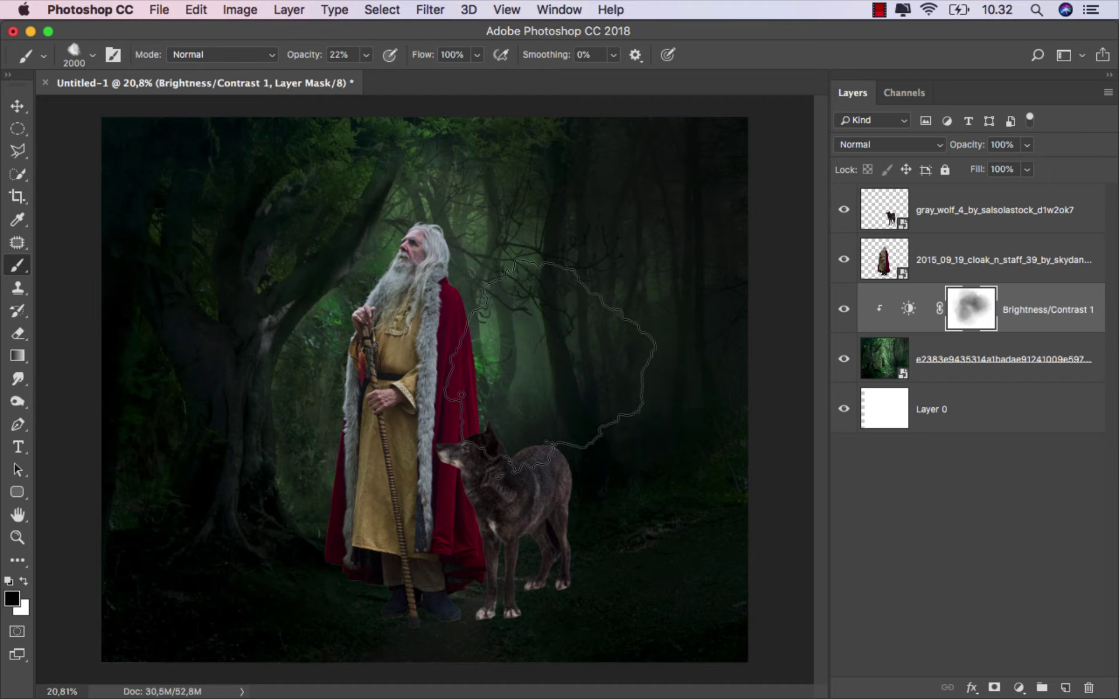
key("3")
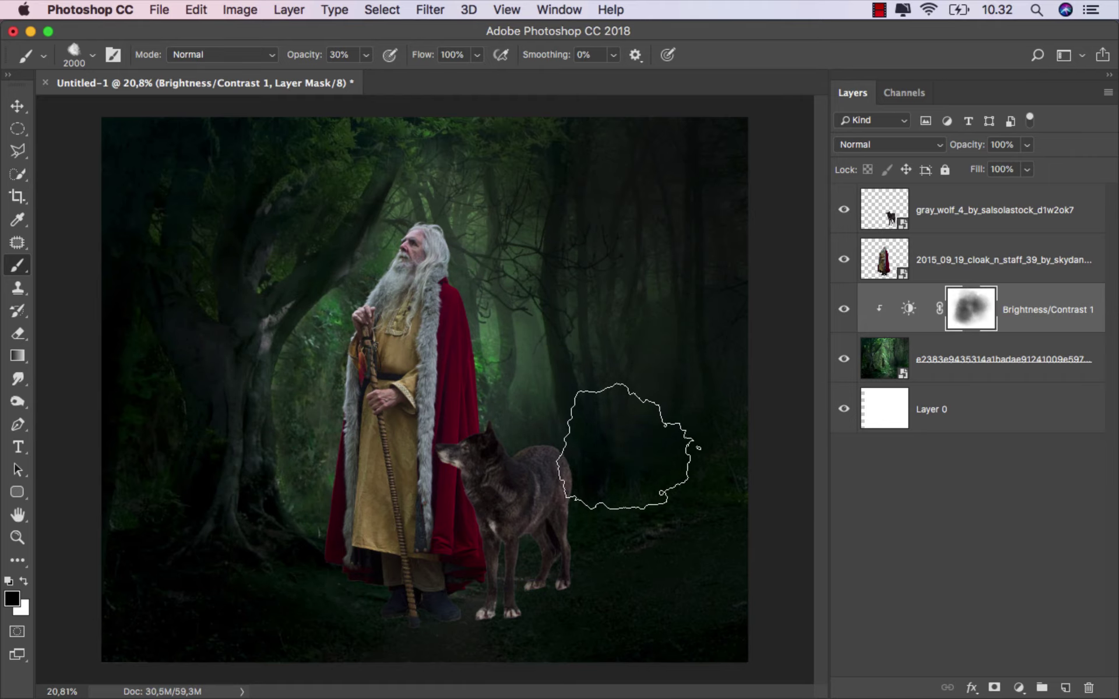
mouse_move(671, 469)
left_mouse_down()
mouse_move(737, 224)
mouse_move(495, 300)
left_mouse_up()
- At 56% brush opacity, lighten the trees around the wizard, then toggle the adjustment to compare
left_click(366, 54)
left_click_drag(373, 75, 387, 75)
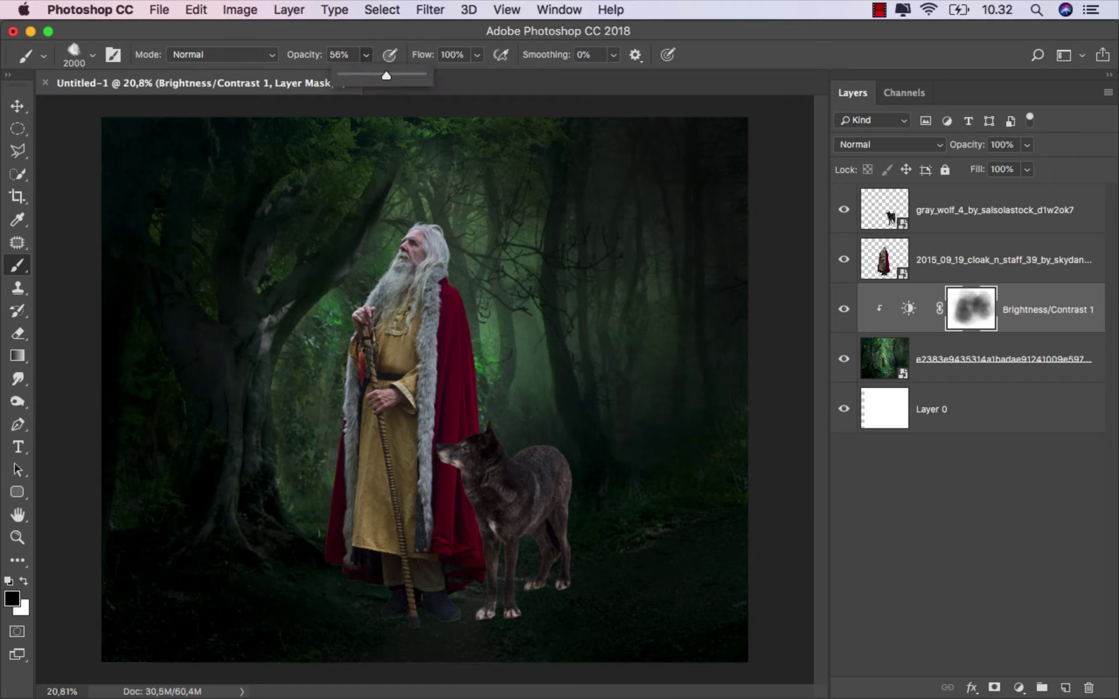
left_click(571, 504)
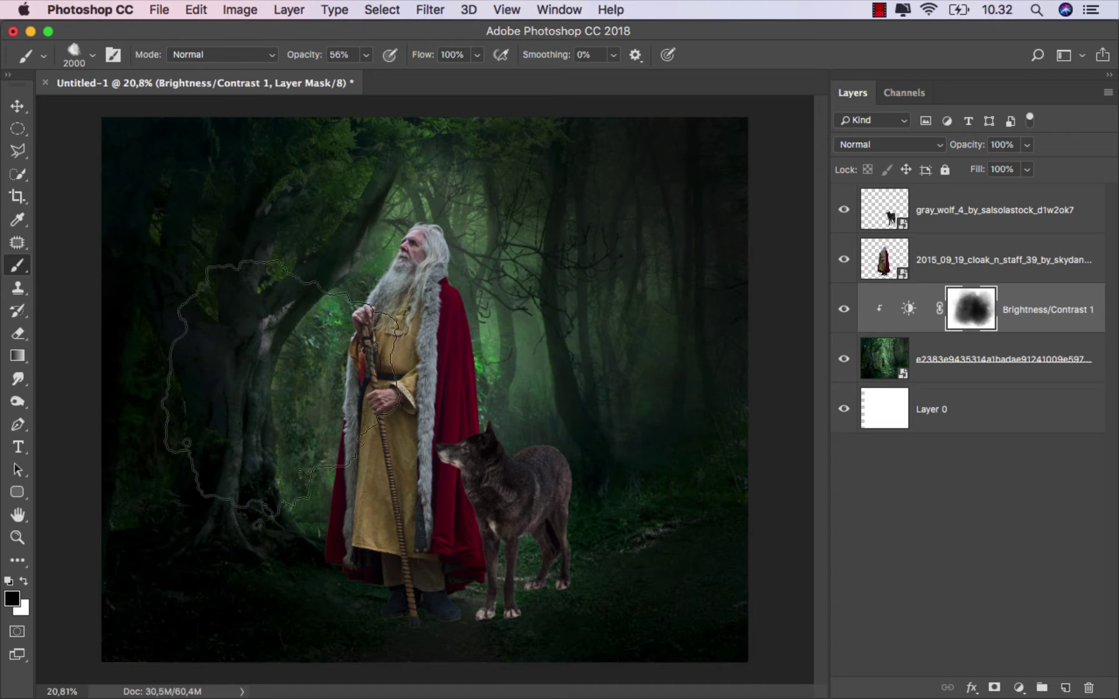
left_click_drag(281, 387, 298, 309)
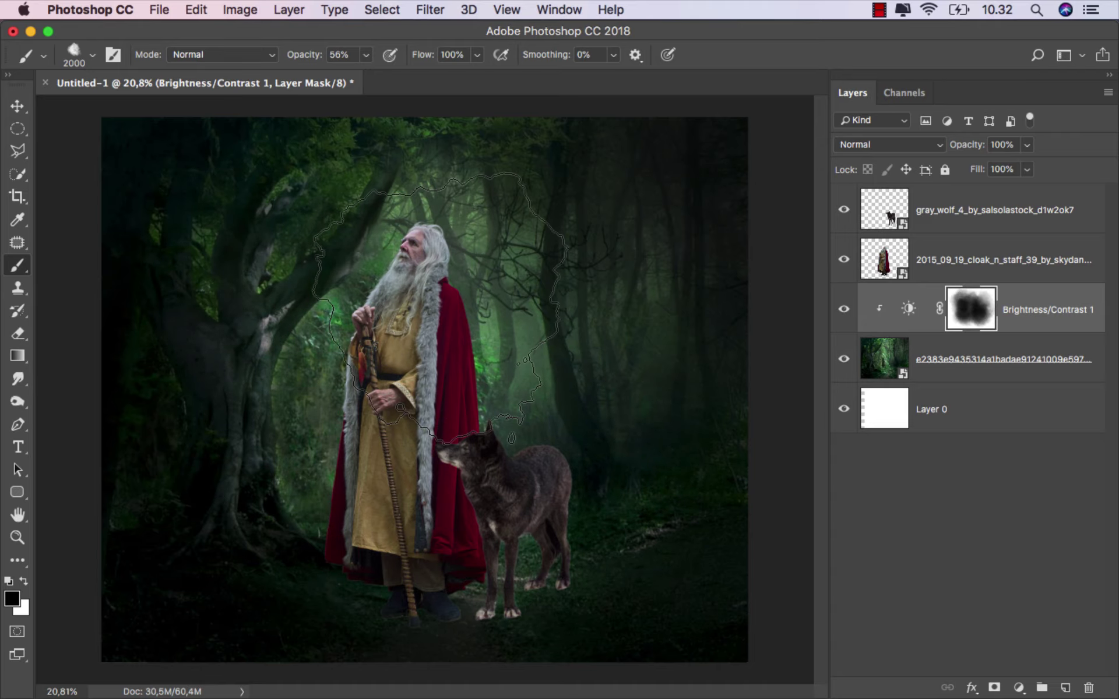
left_click_drag(408, 245, 489, 209)
left_click(294, 507)
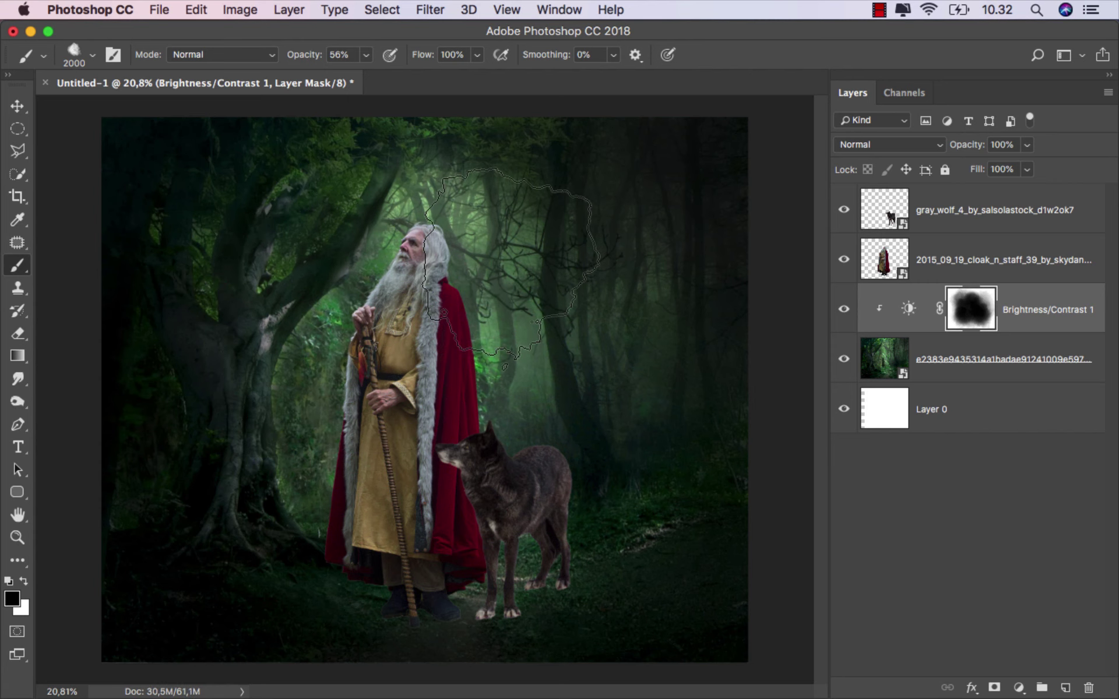
left_click(844, 309)
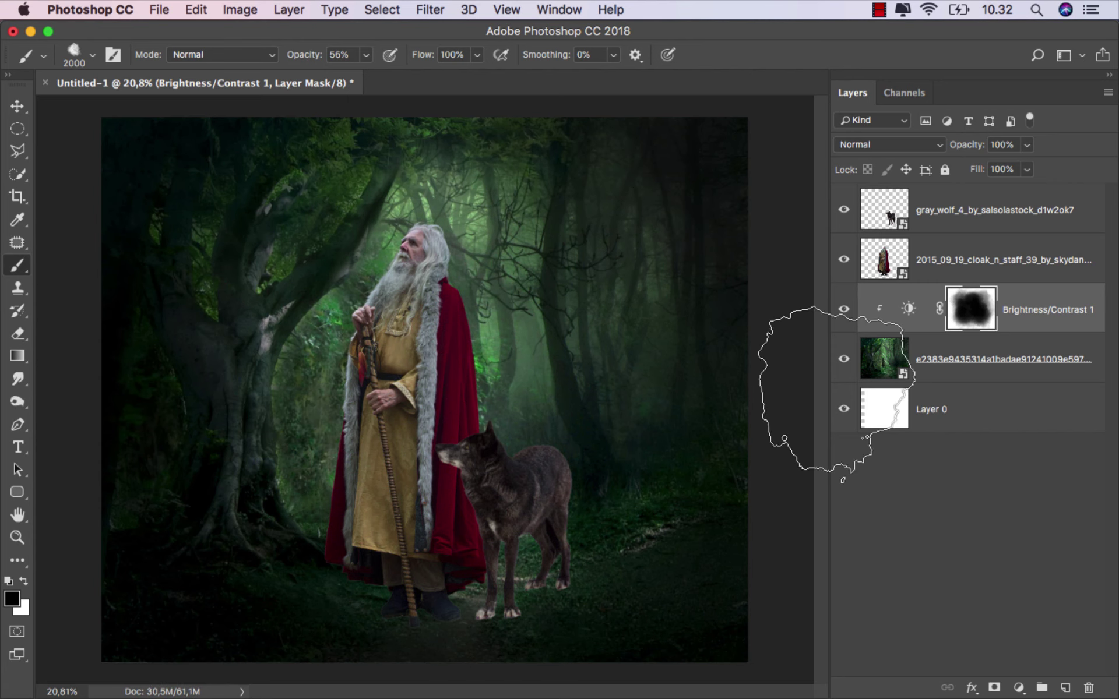
left_click_drag(192, 580, 641, 273)
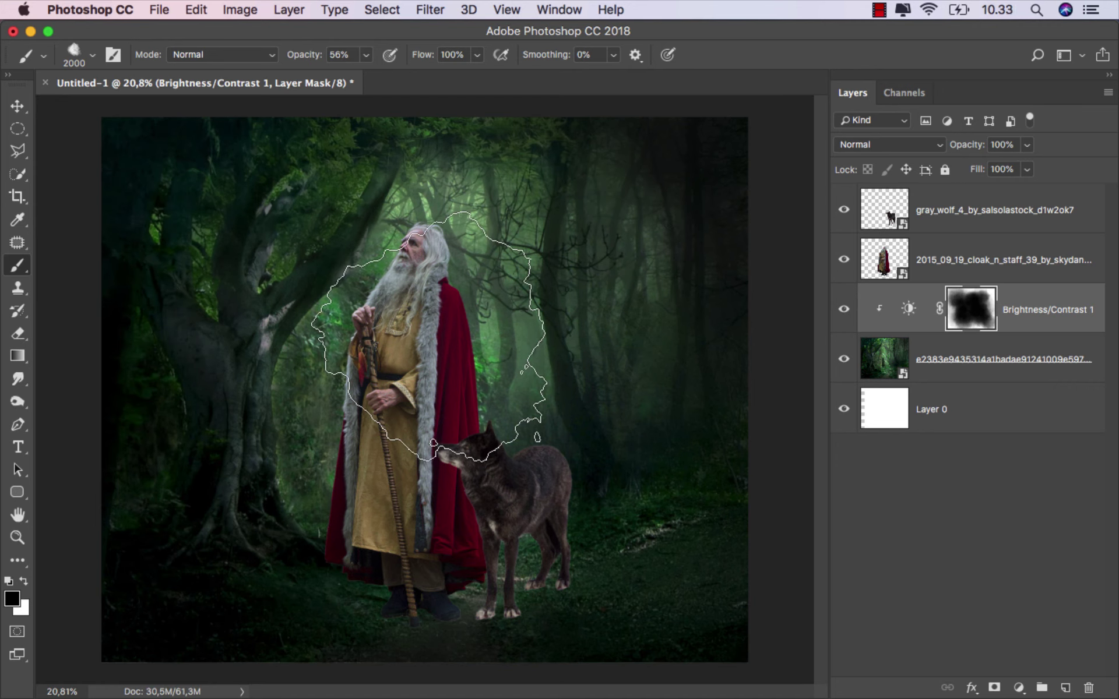
left_click(843, 312)
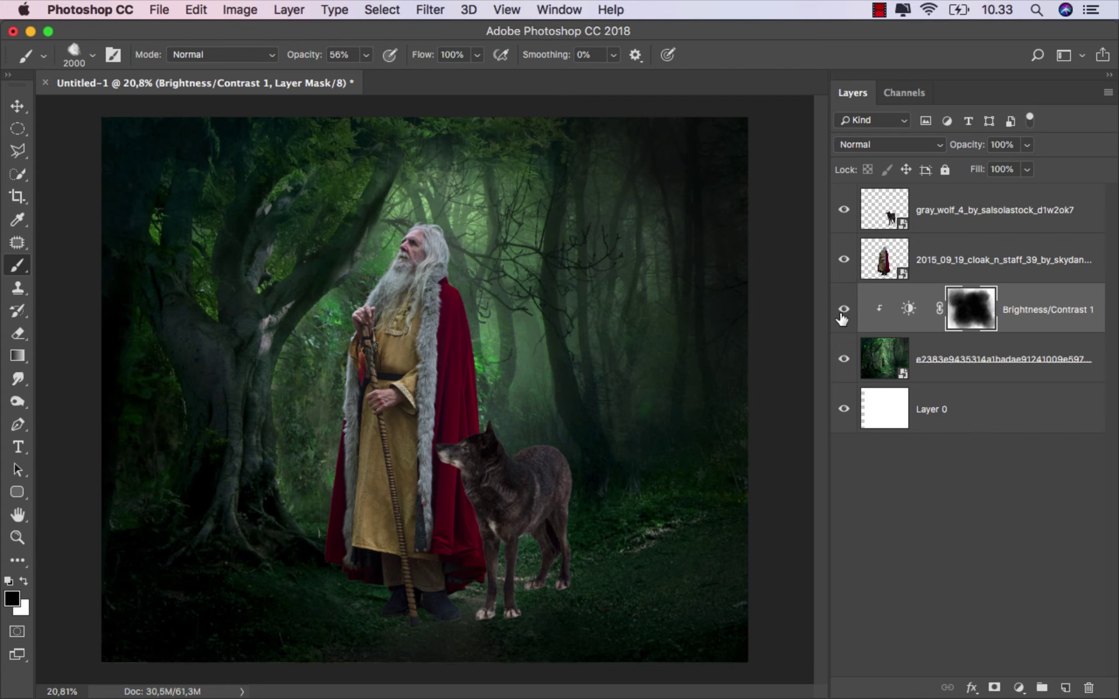
- Add a new empty layer named color above the adjustment
key("v")
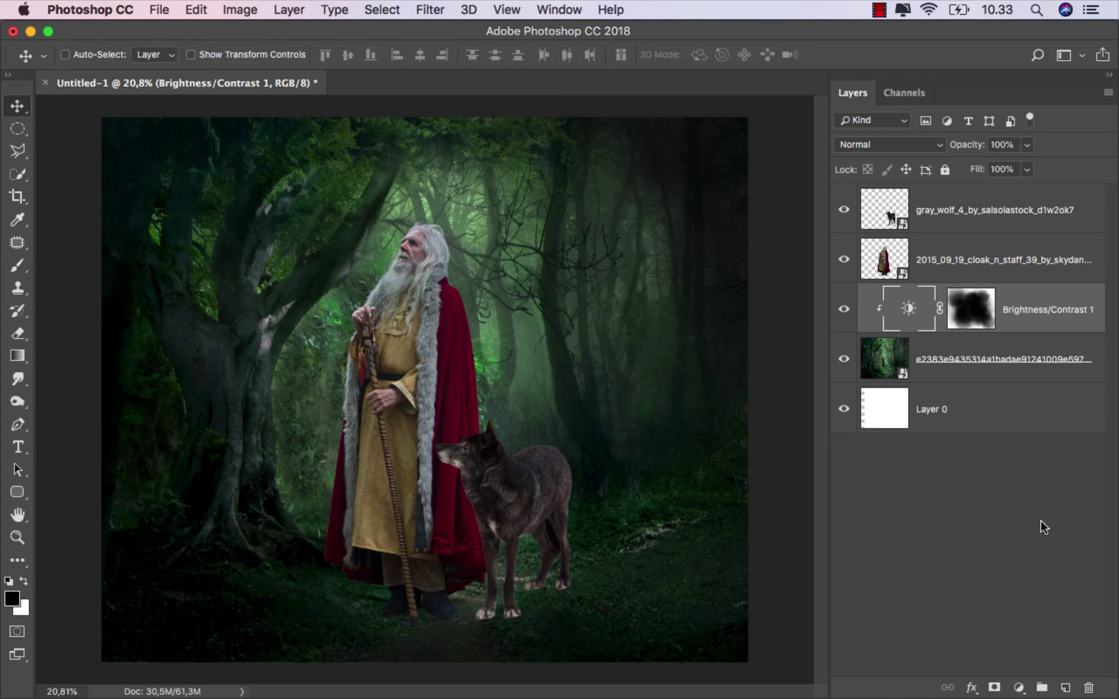
left_click(1066, 688)
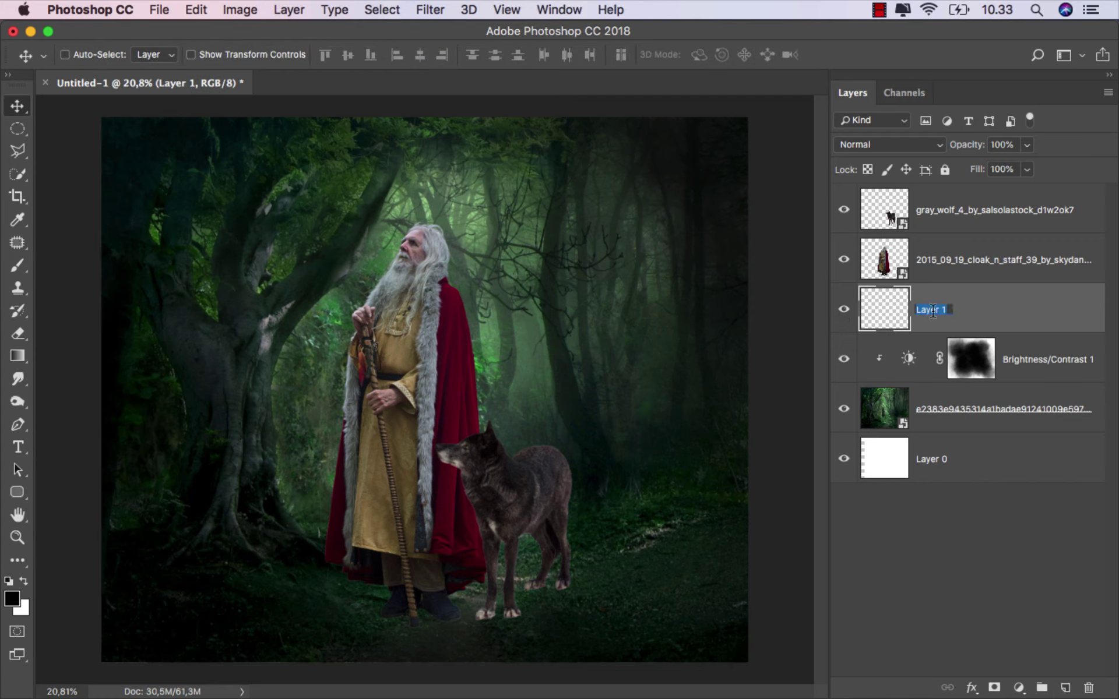
type("color")
key("Return")
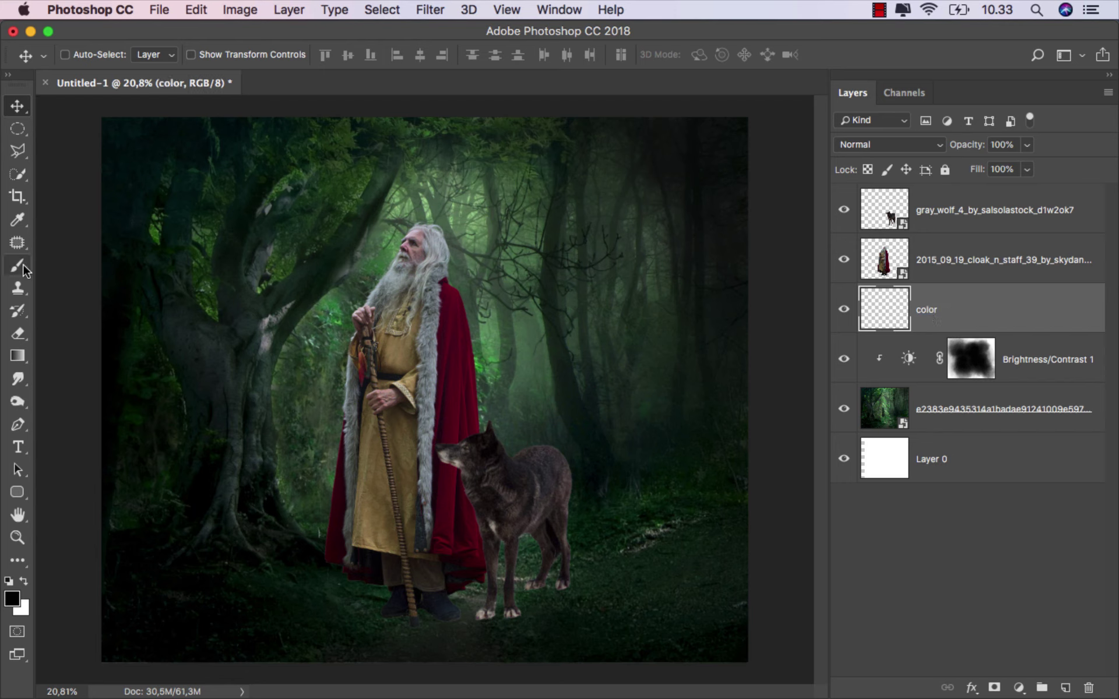
- Choose a 1400 px brush with a dark olive-green foreground colour
left_click_drag(18, 265, 41, 267)
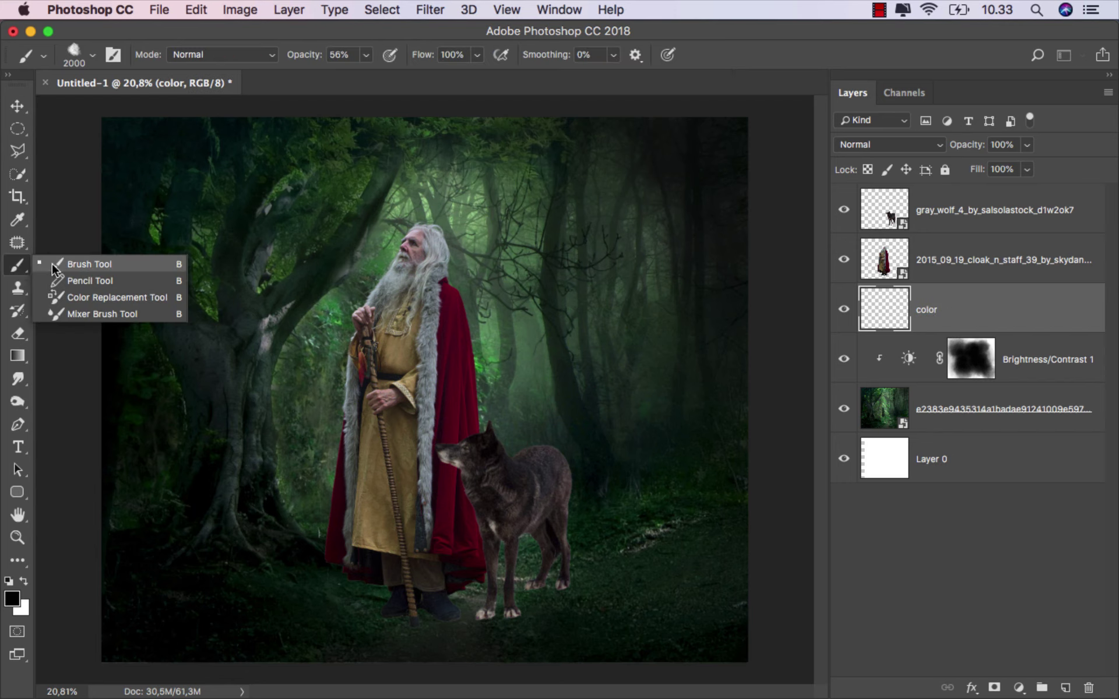
left_click(54, 269)
left_click_drag(457, 350, 356, 315)
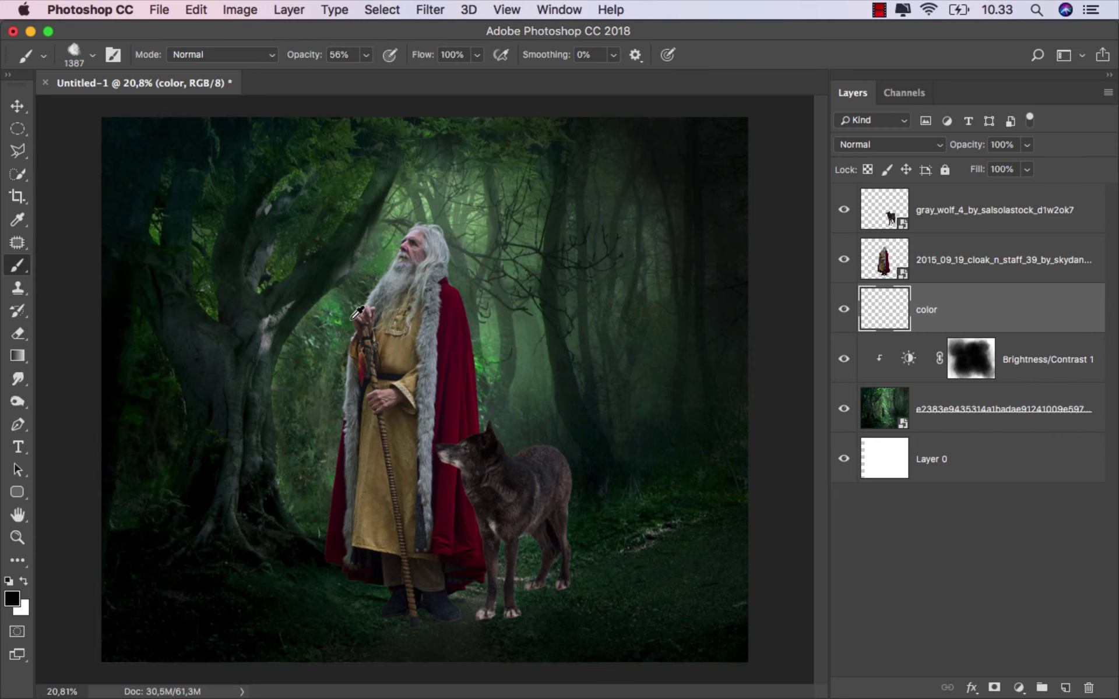
left_click(499, 345, "alt")
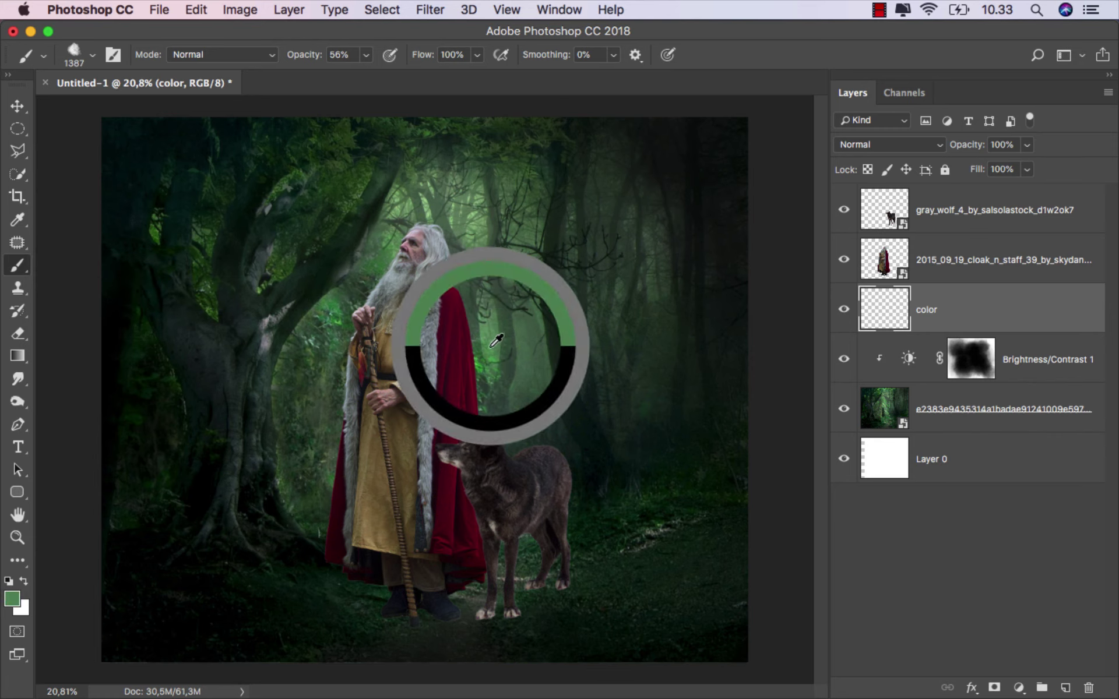
left_click(9, 601)
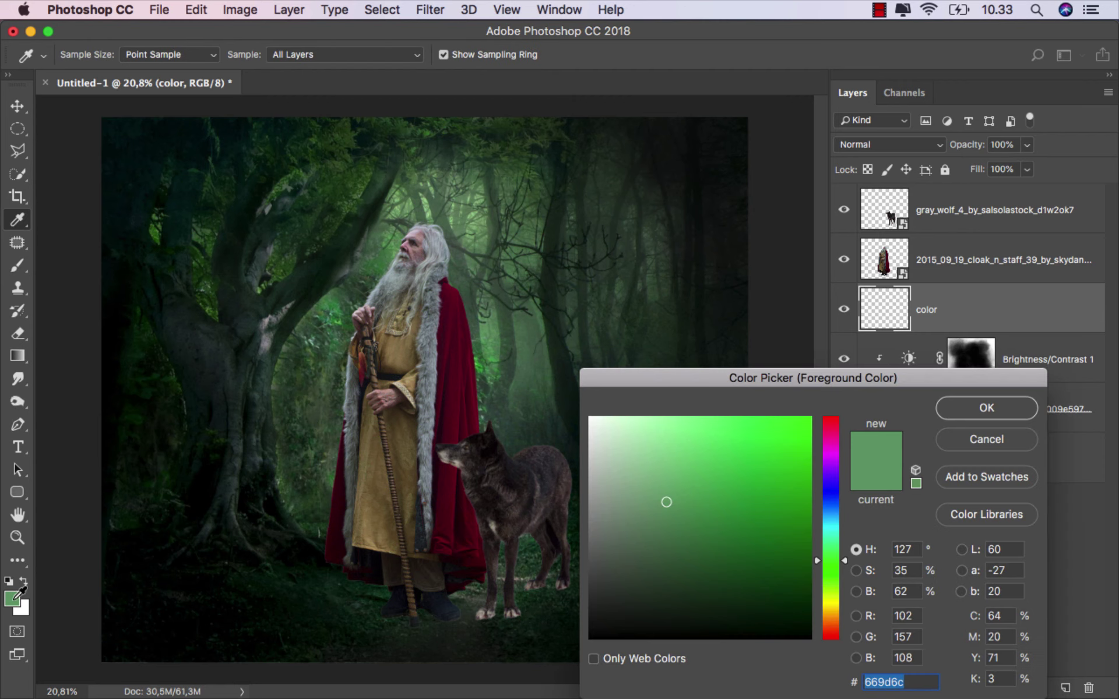
left_click(687, 546)
left_click_drag(687, 547, 679, 564)
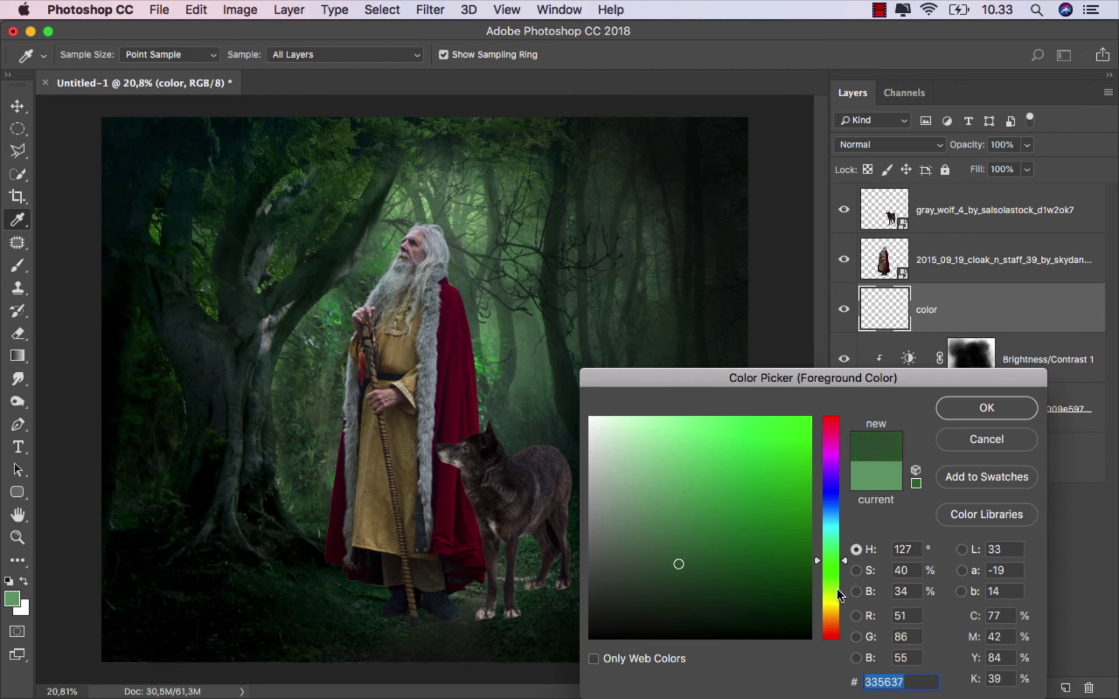
left_click_drag(837, 588, 842, 593)
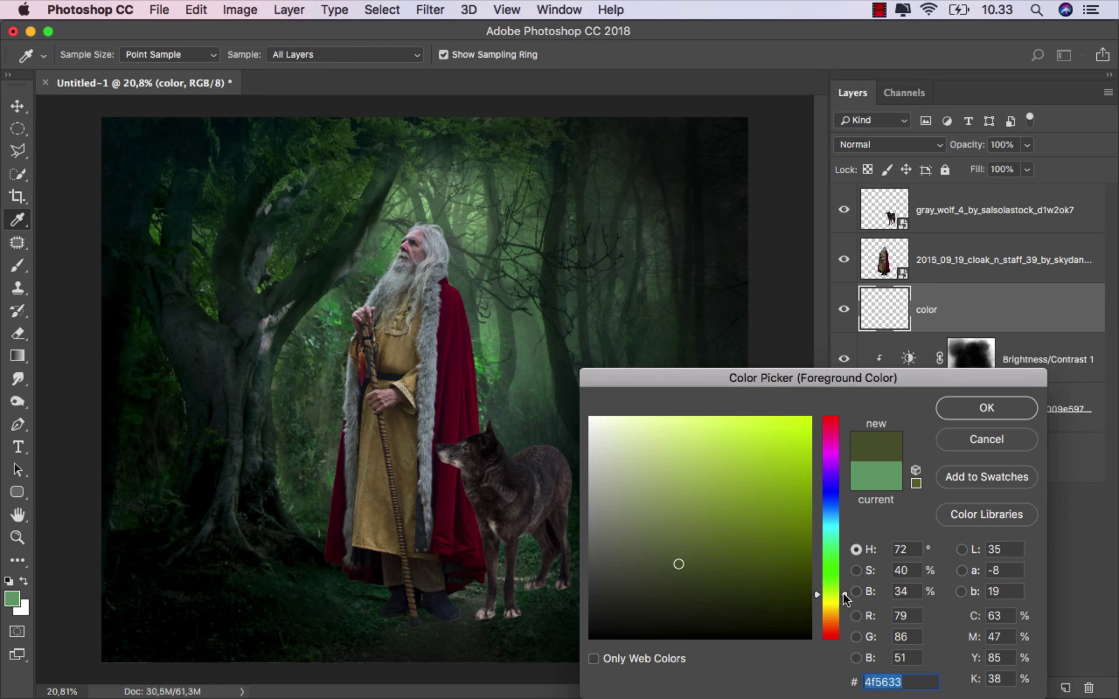
left_click_drag(844, 599, 846, 600)
left_click(955, 407)
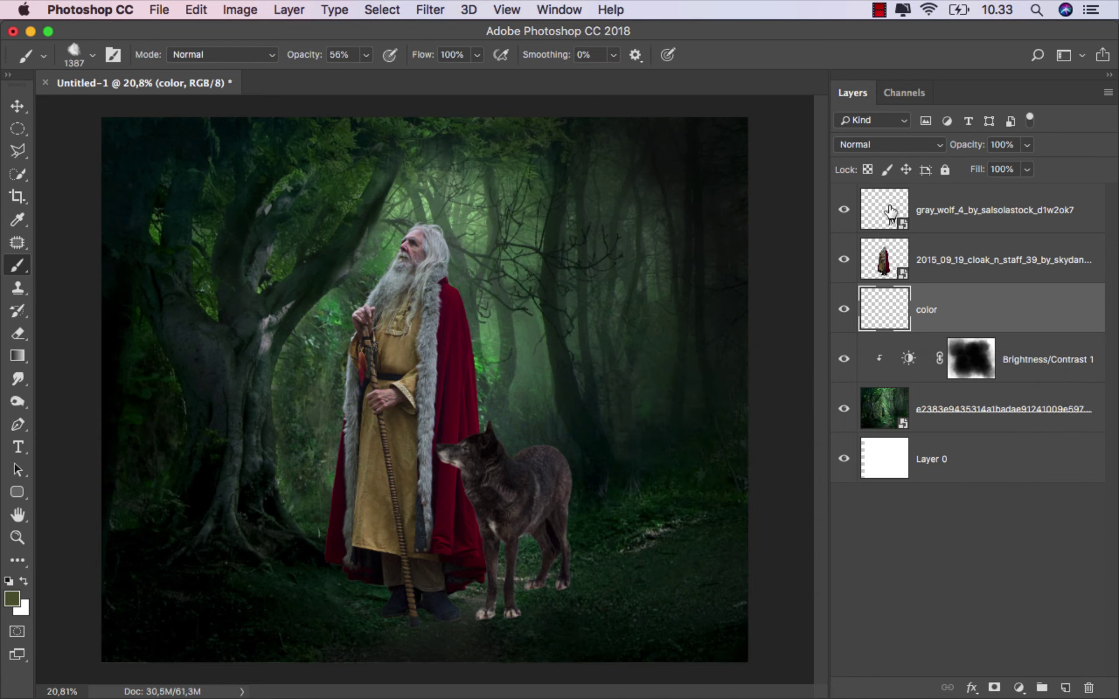
- Set the color layer to Overlay and tint around the wizard's head at 19% opacity
left_click(866, 144)
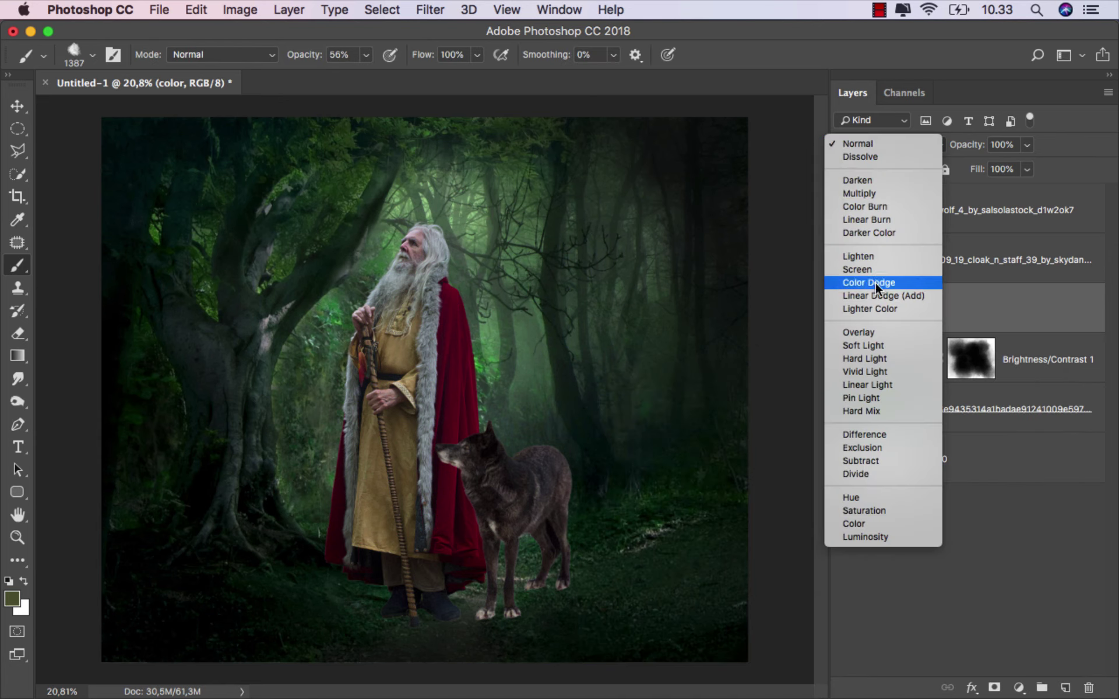
left_click(883, 332)
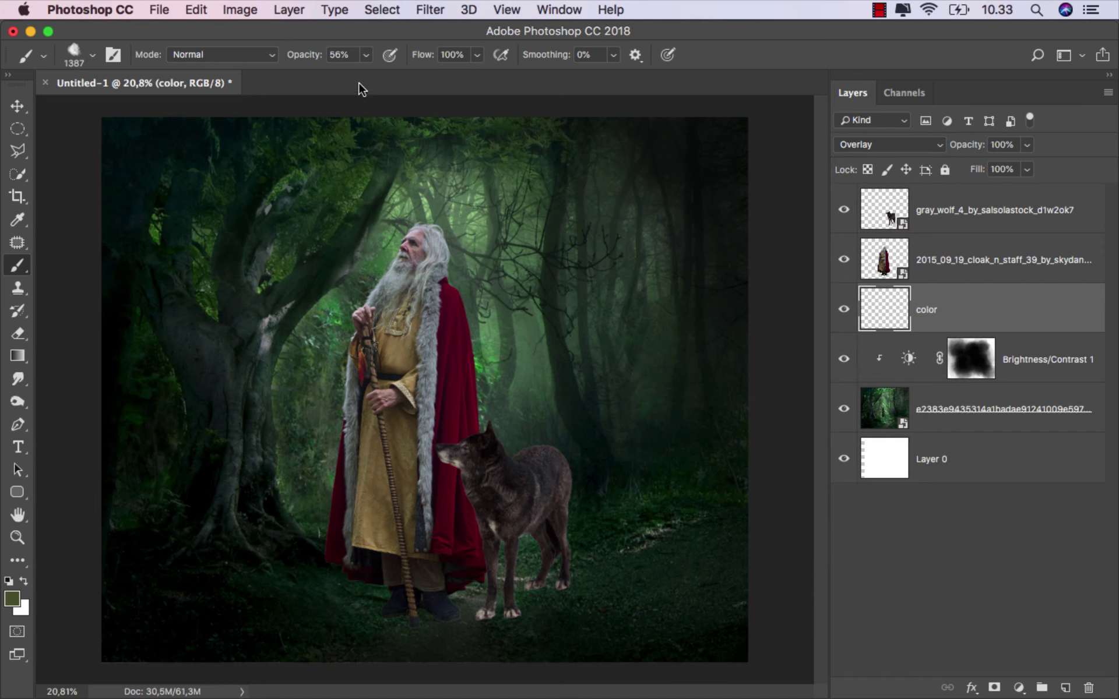
left_click(366, 55)
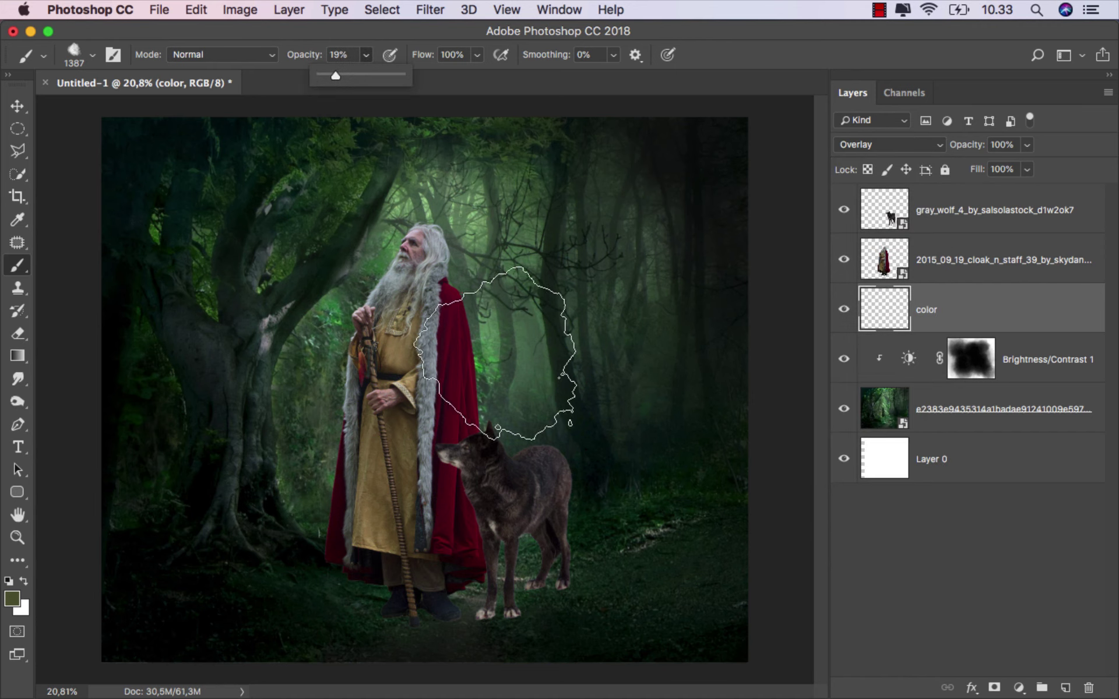
left_click_drag(555, 380, 512, 350)
left_click_drag(466, 291, 327, 419)
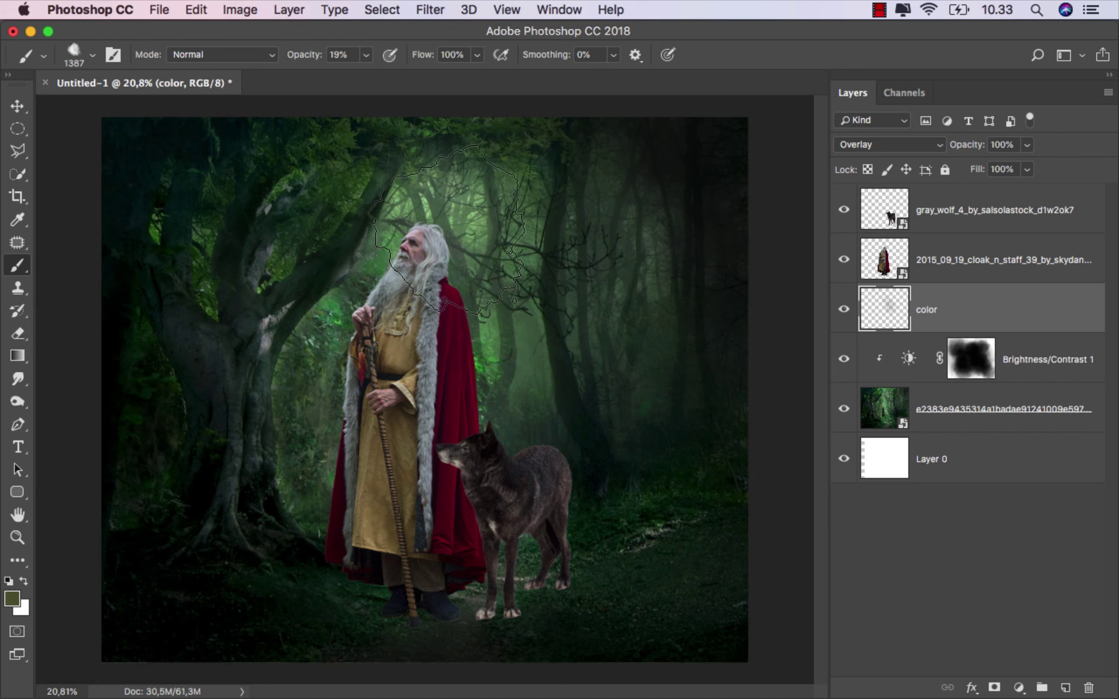
- With a 1500 px brush at 39% opacity, tint the wolf and lower-left tree olive
key("[")
key("[")
key("[")
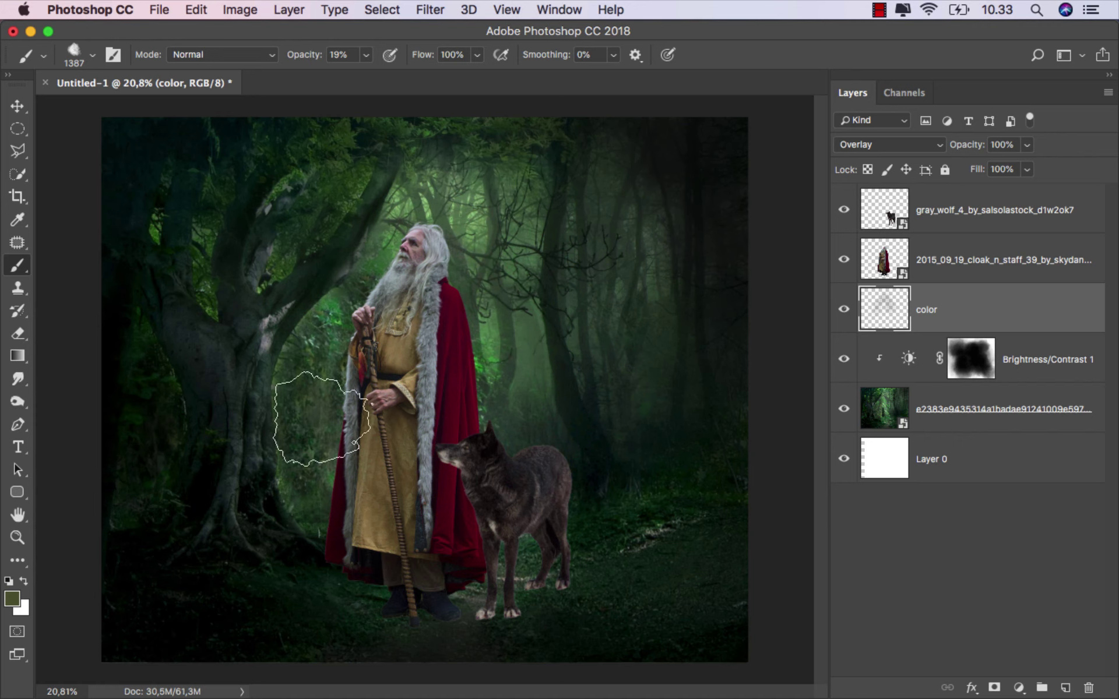
key("bracketright")
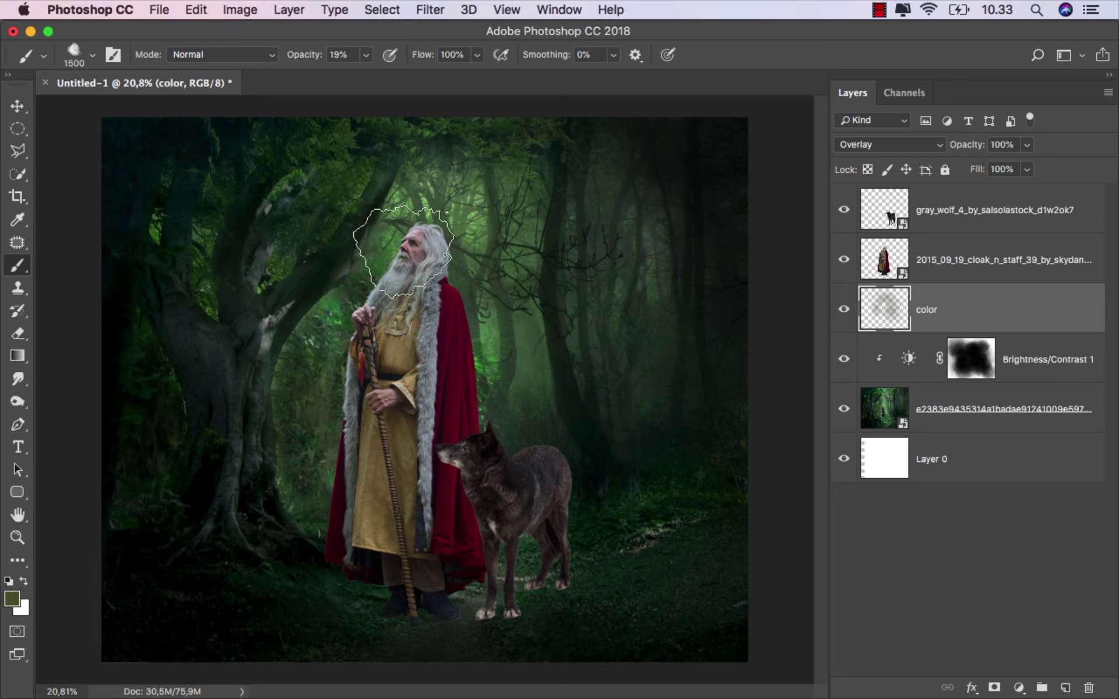
left_click(366, 55)
left_click(382, 74)
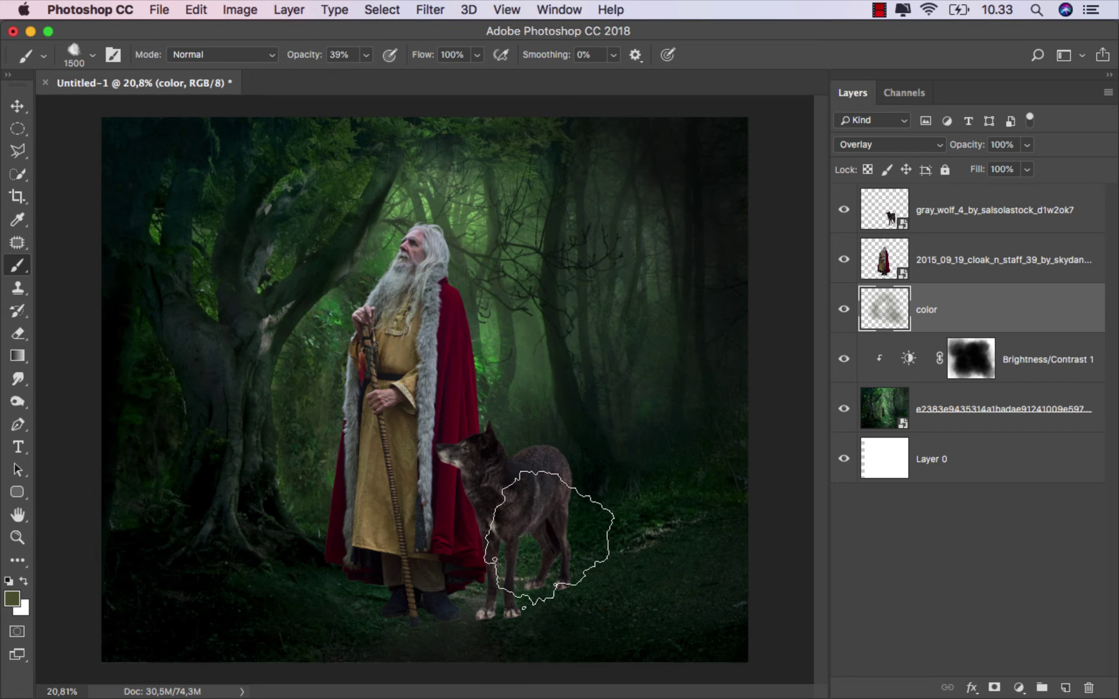
left_click_drag(508, 344, 561, 225)
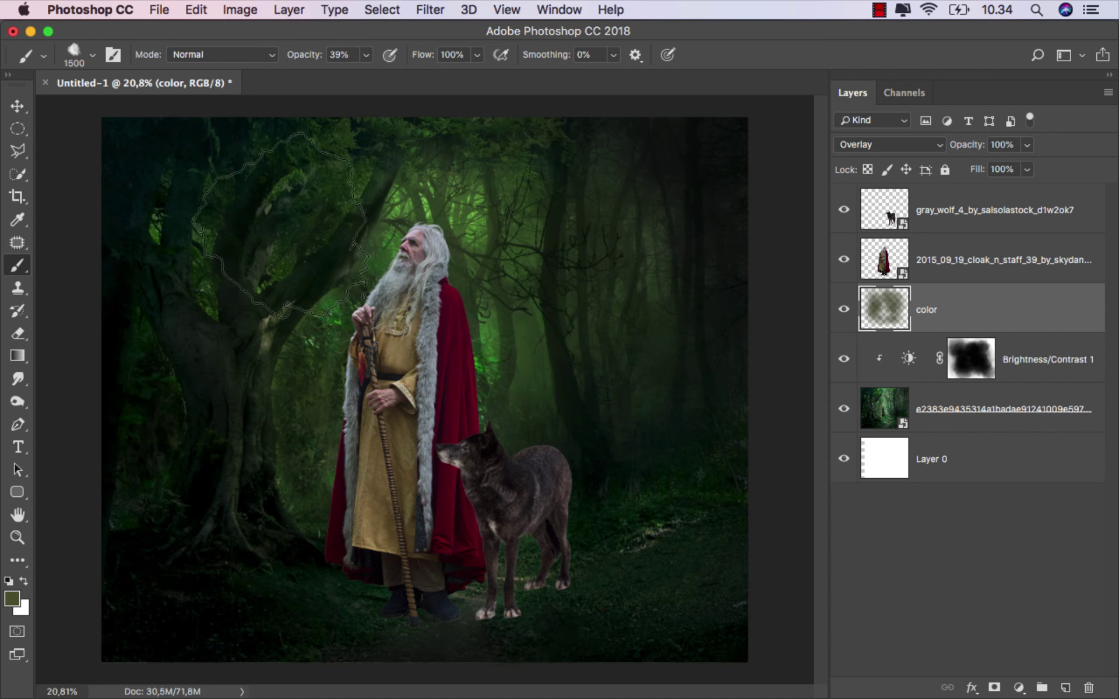
left_click(844, 310)
left_click(844, 310)
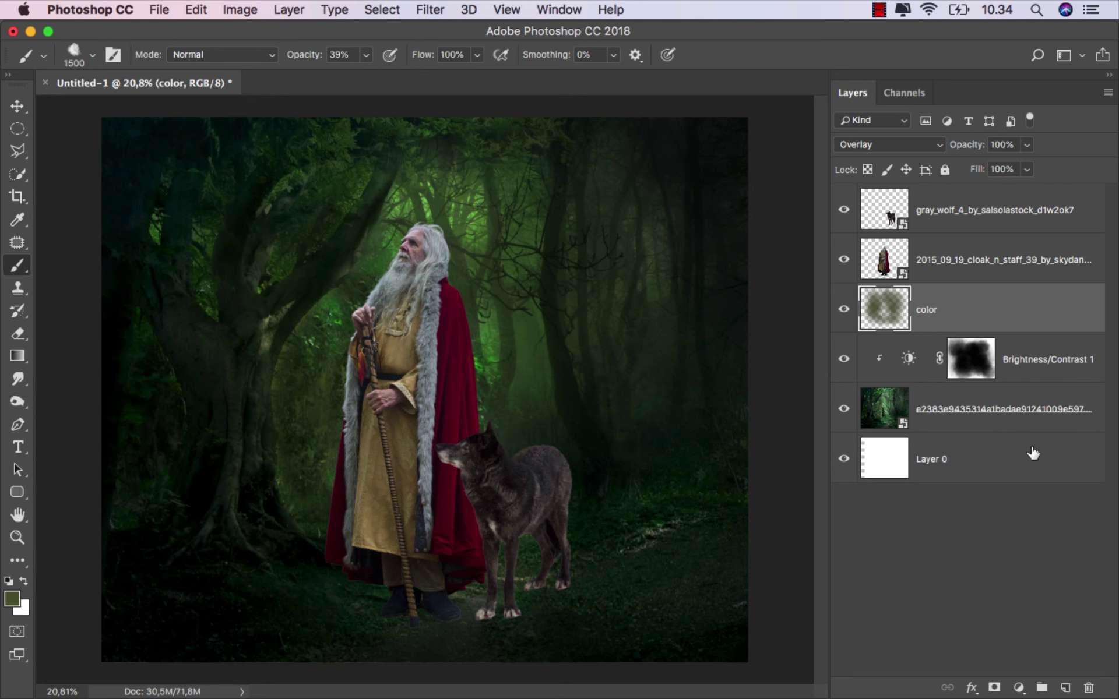
- Add a new layer named color2 set to Color Dodge
left_click(1064, 688)
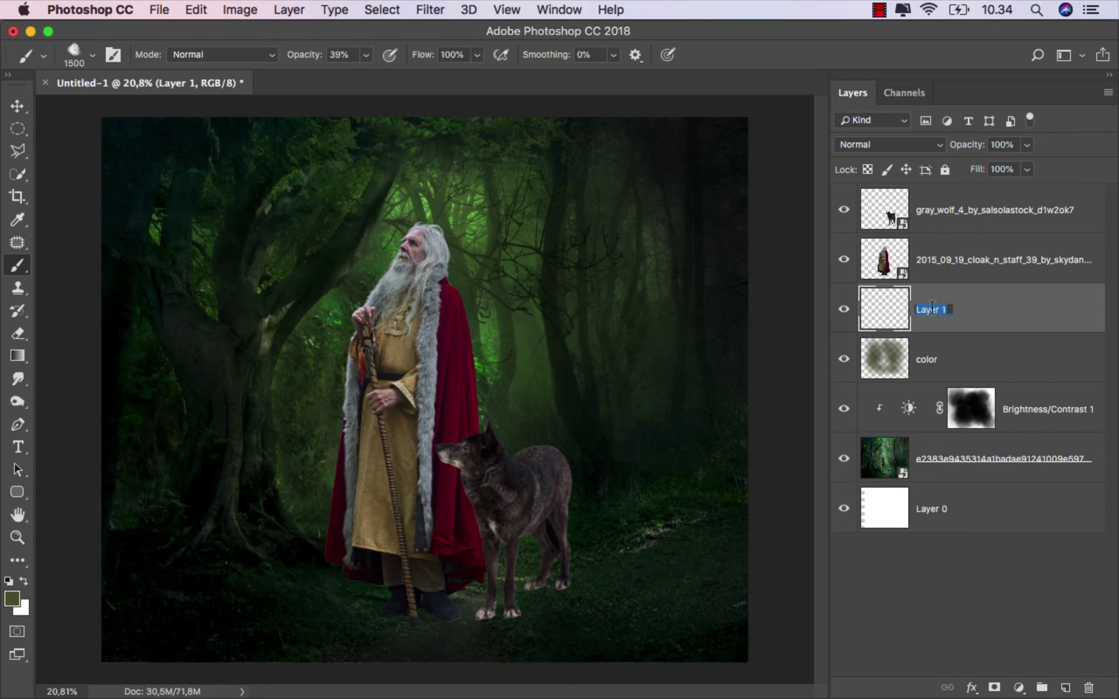
type("color2")
key("Return")
left_click(869, 151)
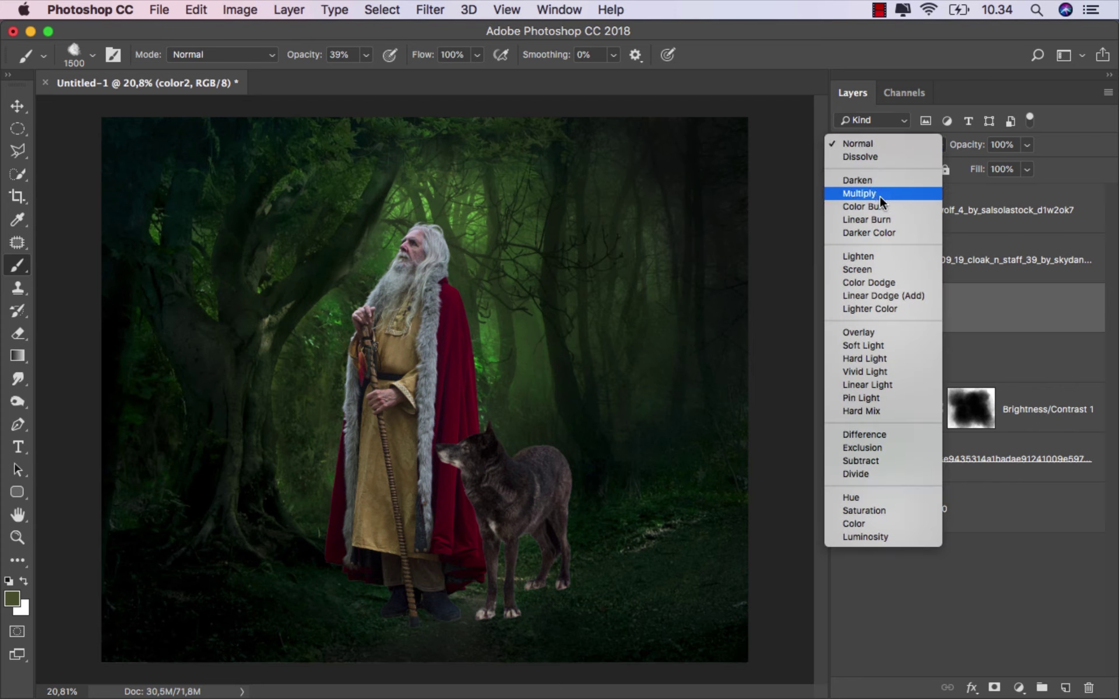
left_click(901, 283)
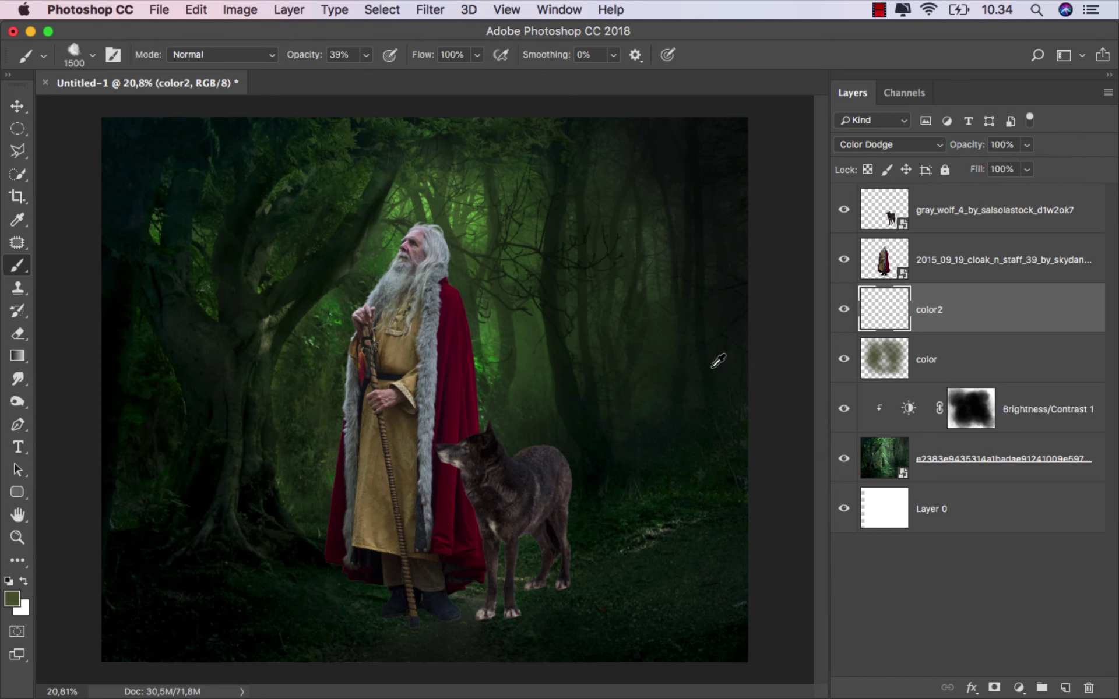
- Pick a slightly lighter yellow-green as the foreground paint colour
left_click(504, 335, "alt")
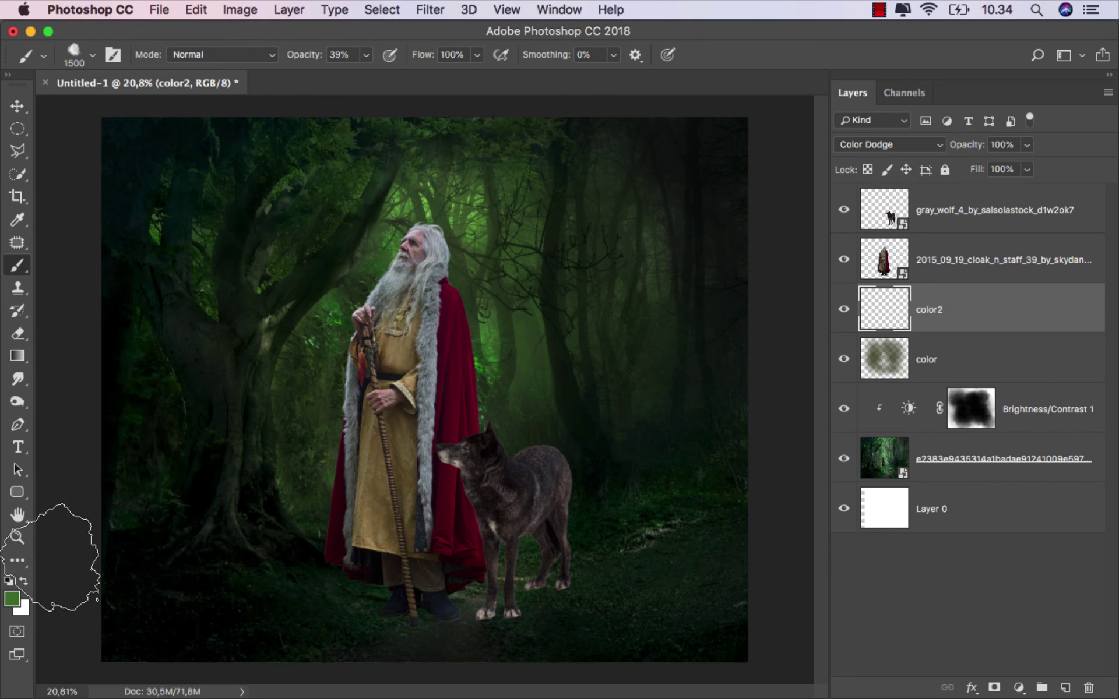
left_click(10, 606)
left_click(747, 569)
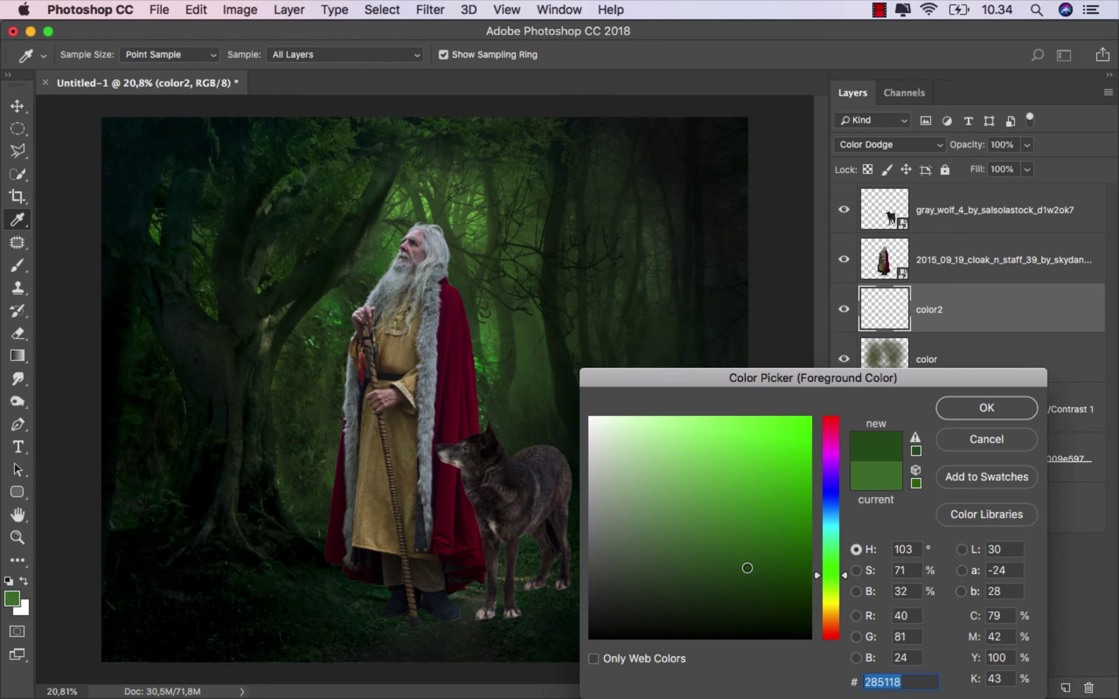
left_click_drag(747, 567, 749, 556)
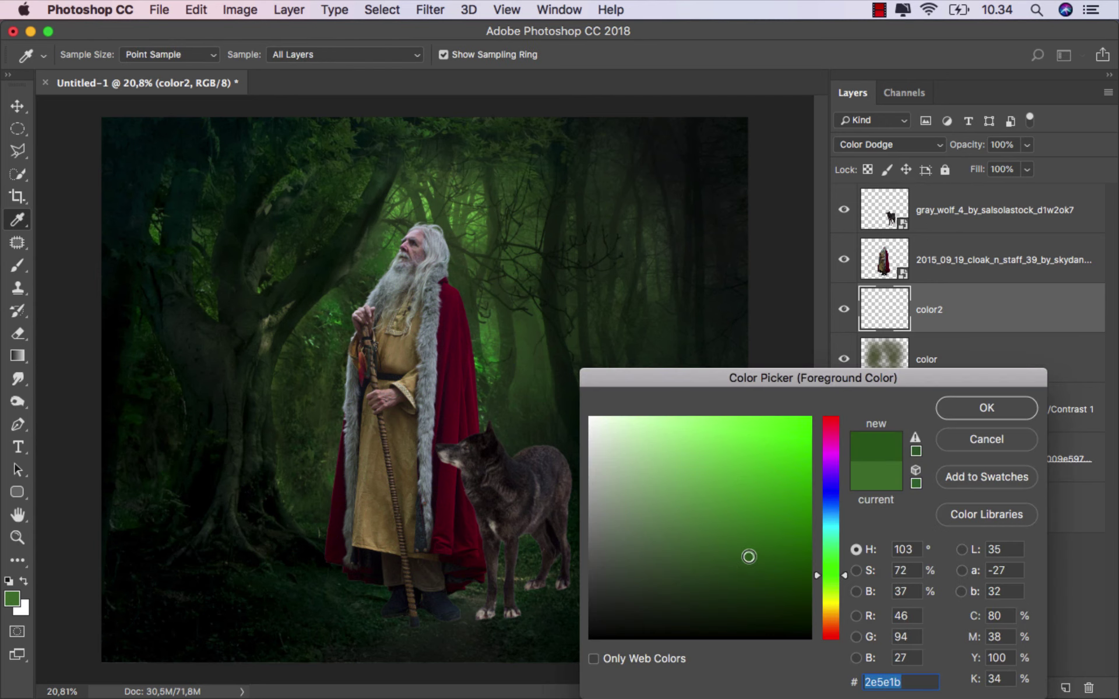
left_click_drag(841, 590, 842, 593)
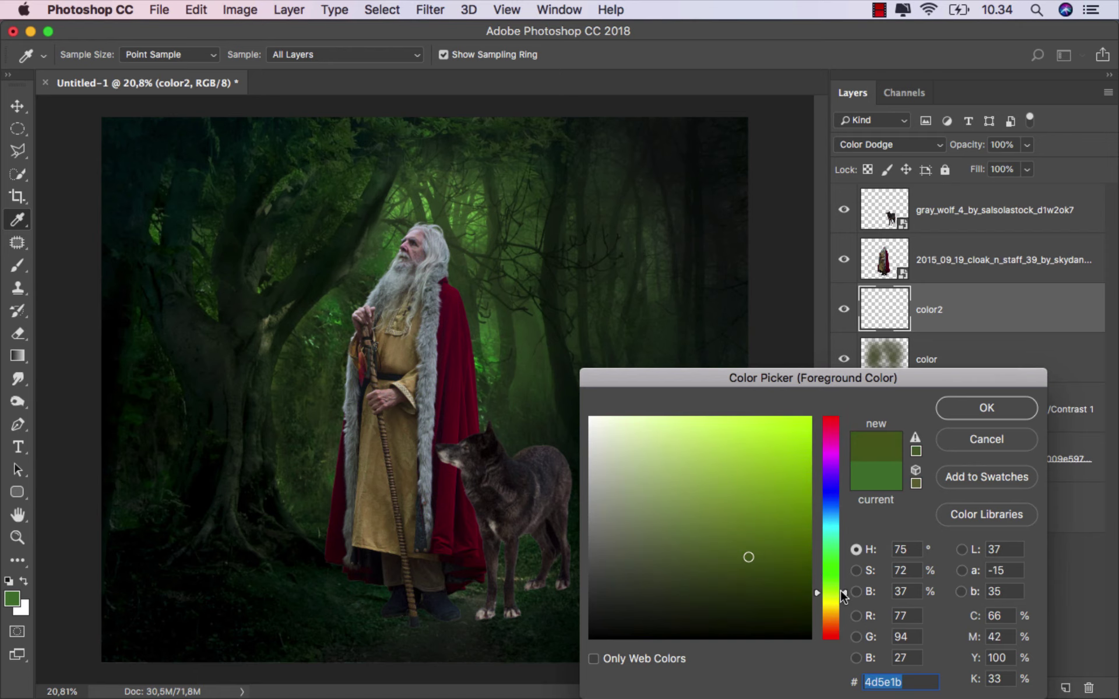
left_click(985, 415)
key("b")
- Paint a soft green glow around the wizard at 10–20% opacity and compare it toggled off
left_click(366, 54)
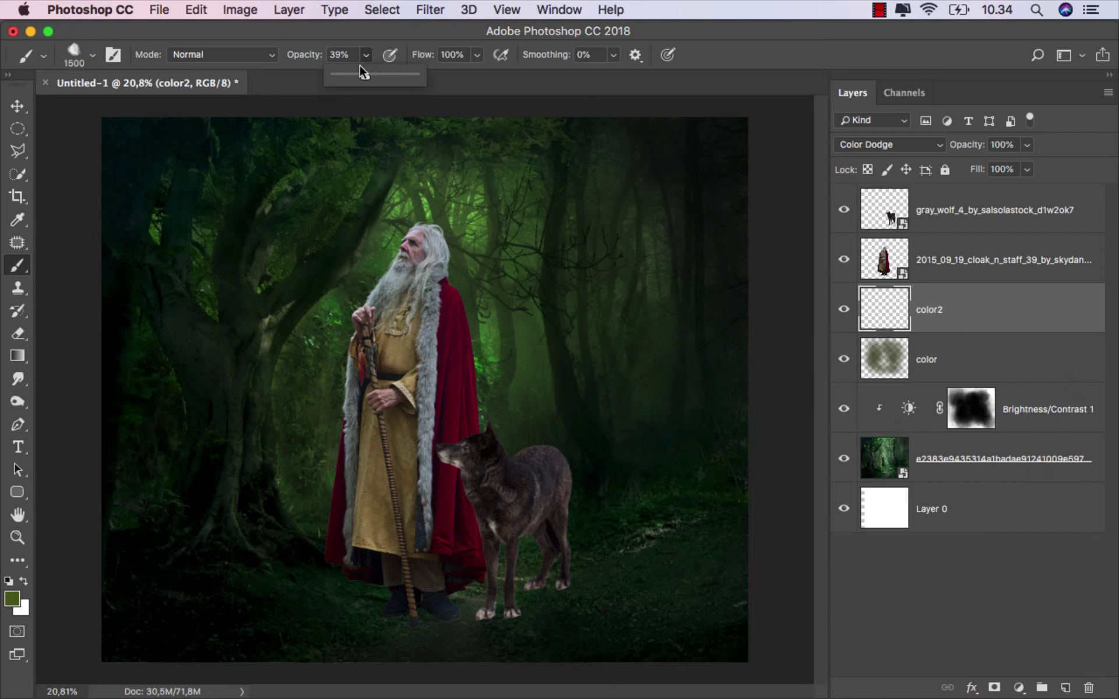
left_click_drag(362, 72, 340, 75)
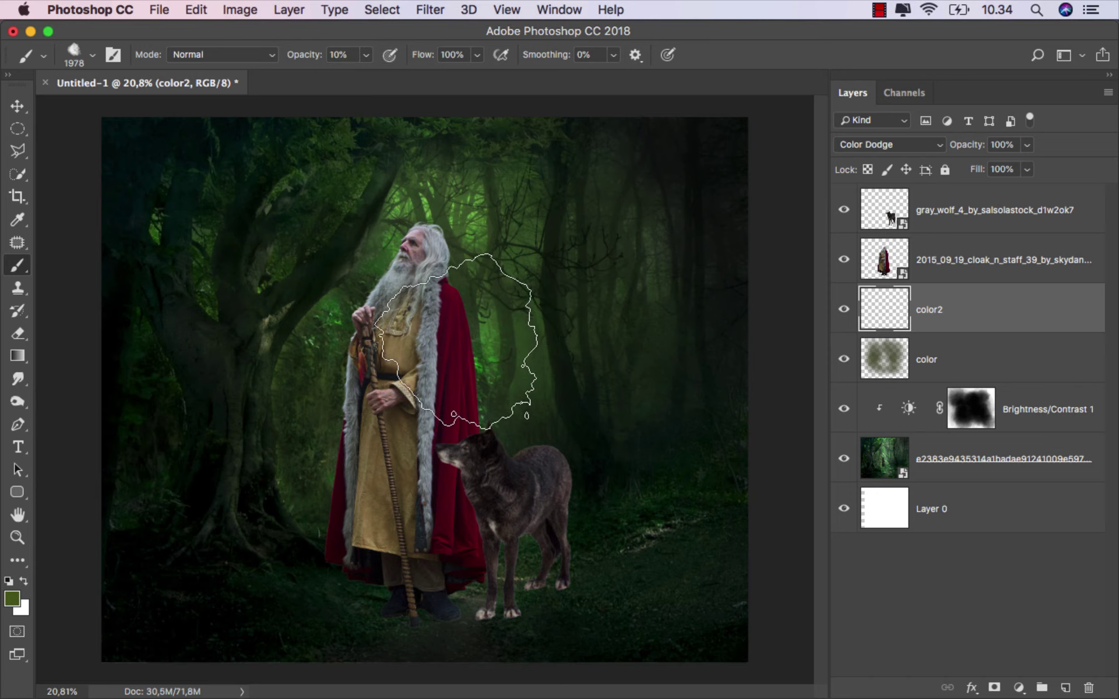
mouse_move(487, 354)
left_mouse_down()
mouse_move(486, 275)
mouse_move(513, 256)
left_mouse_up()
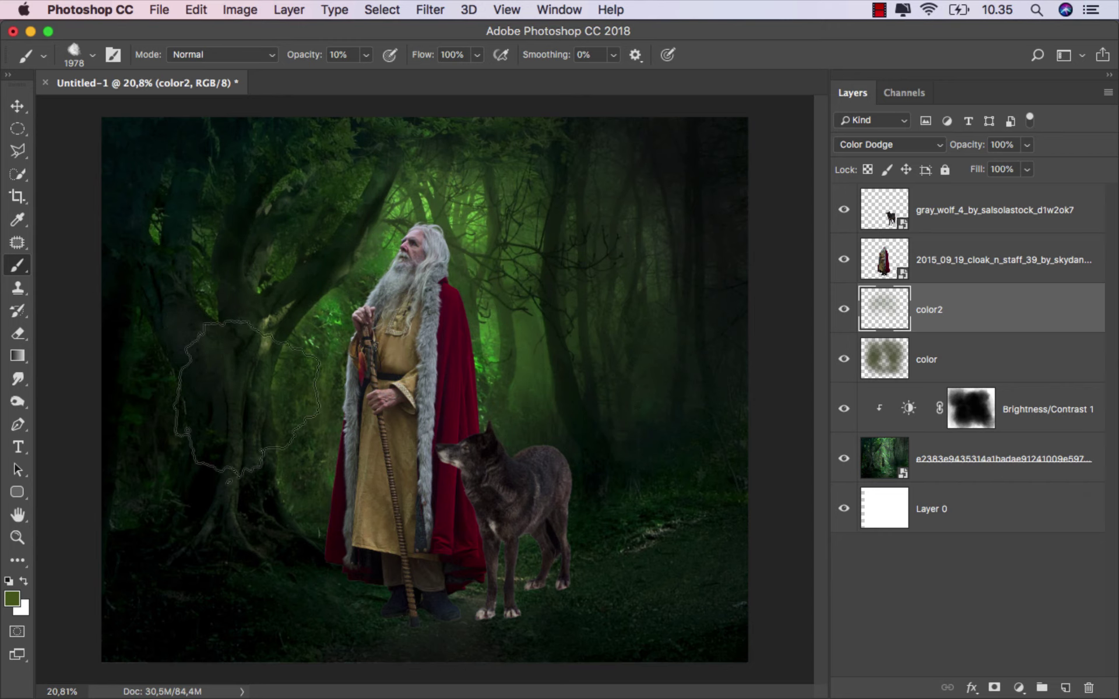
key("2")
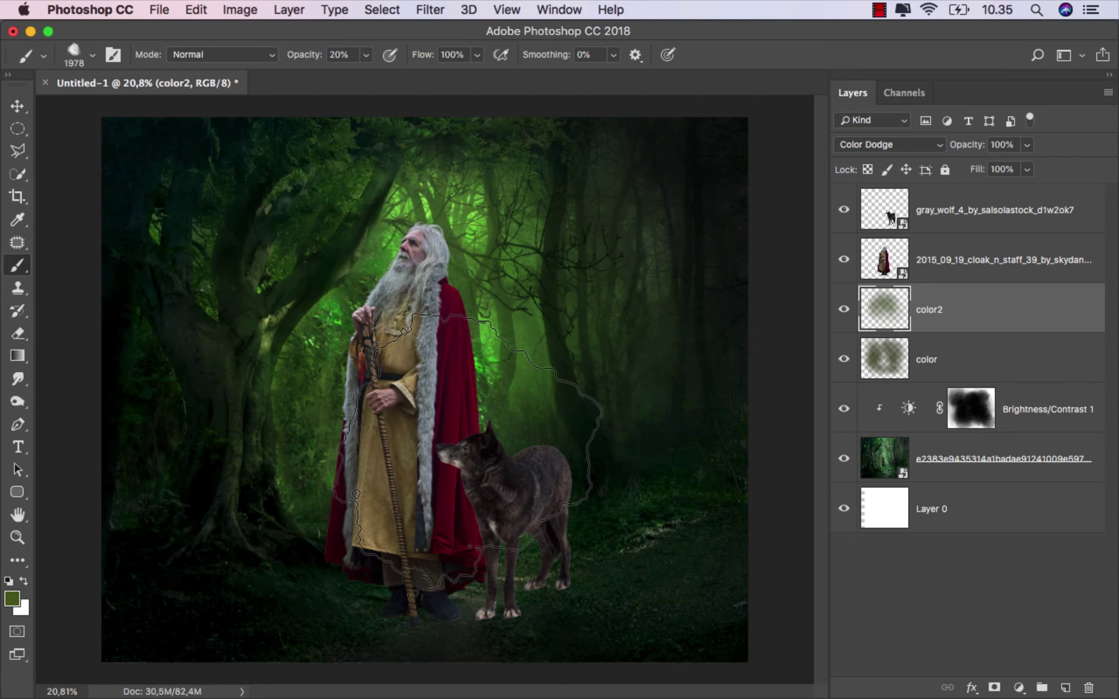
left_click(842, 309)
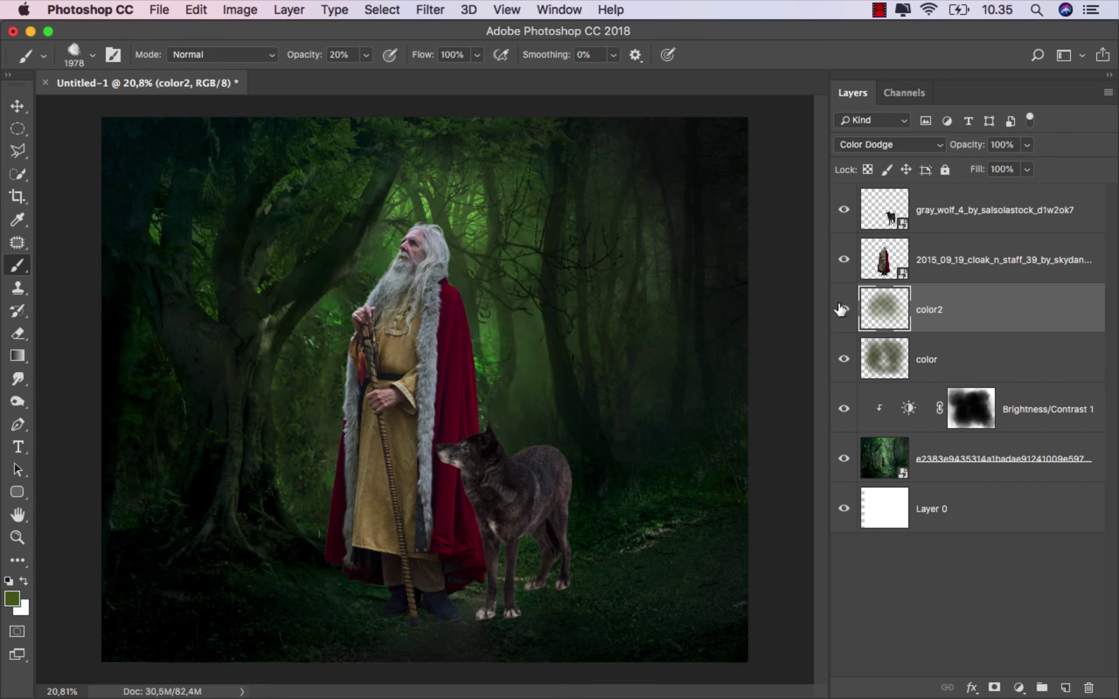
key("v")
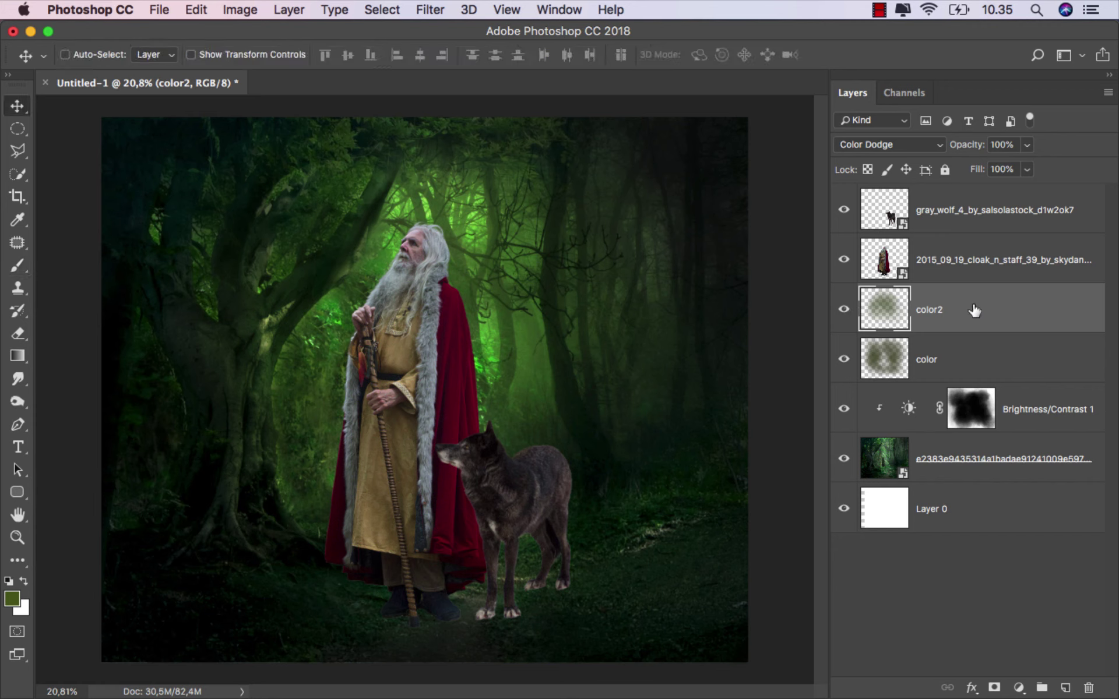
left_click(969, 272)
left_click(843, 260)
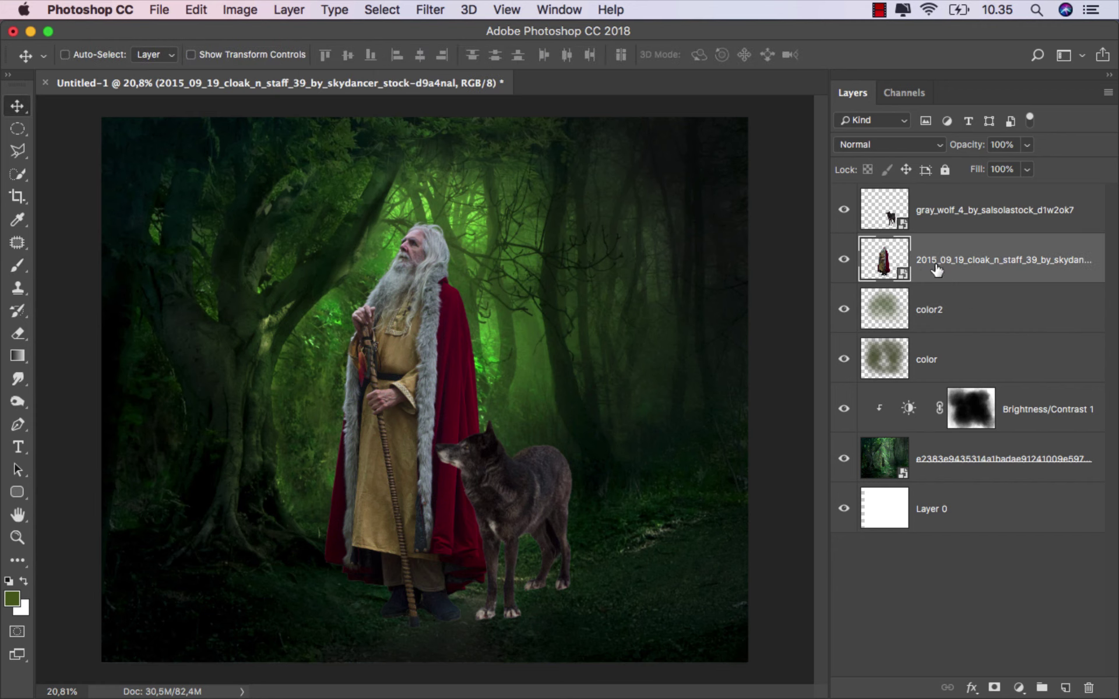
- Add a Selective Color layer clipped to the wizard with Neutrals at Cyan +5, Yellow +20
left_click(1018, 688)
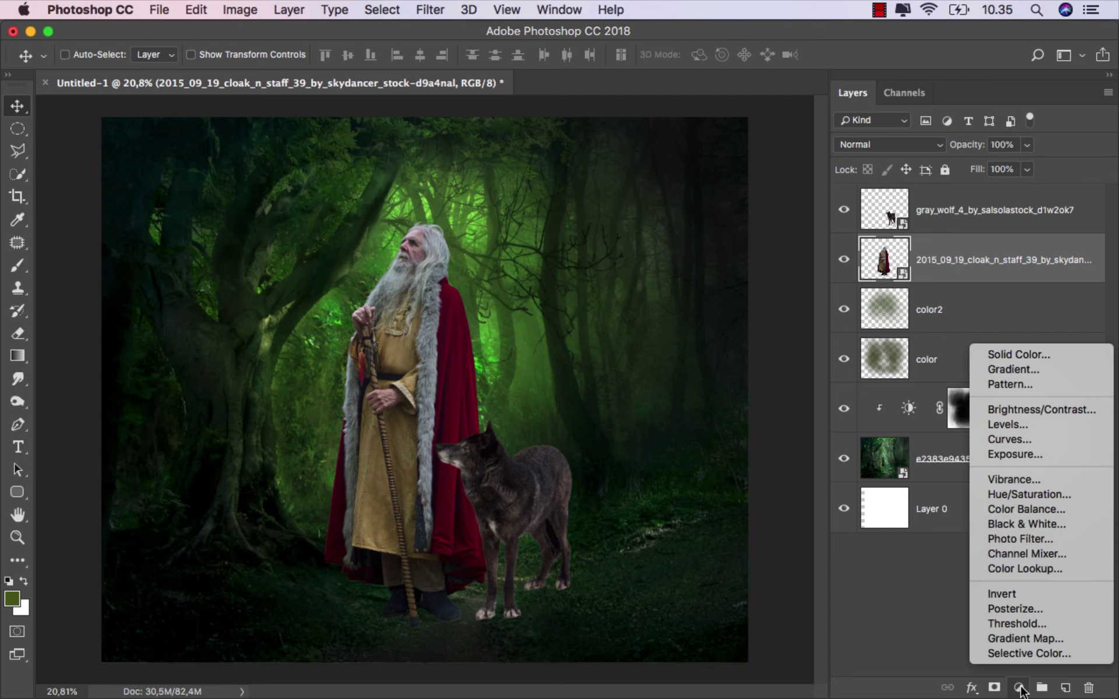
left_click(1022, 653)
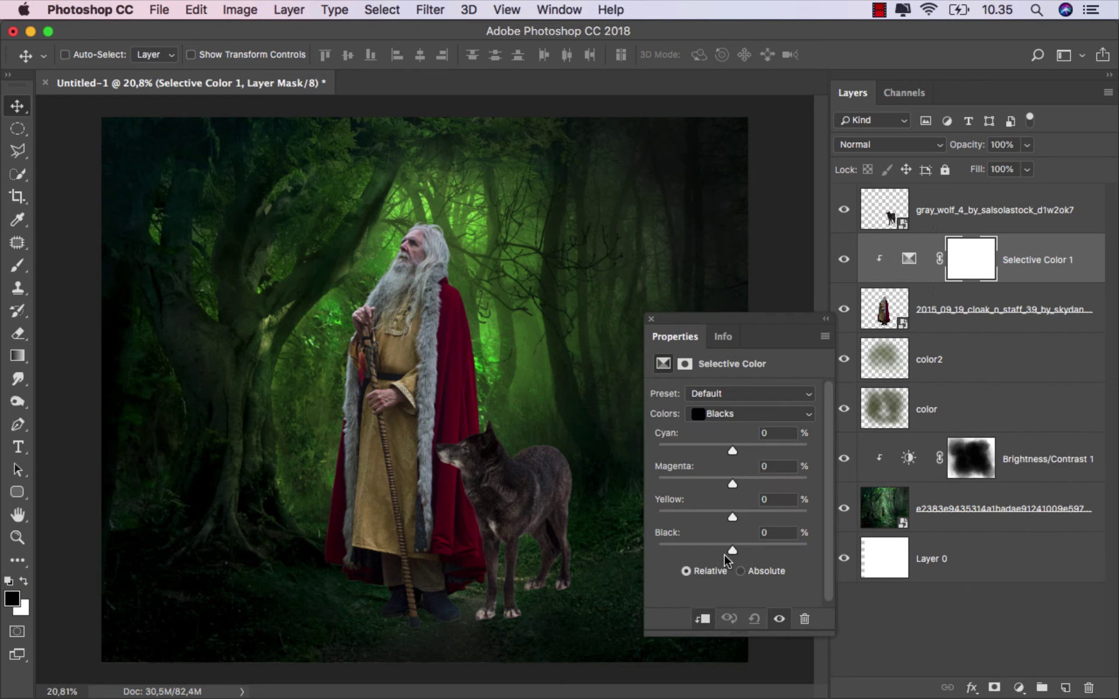
left_click(741, 414)
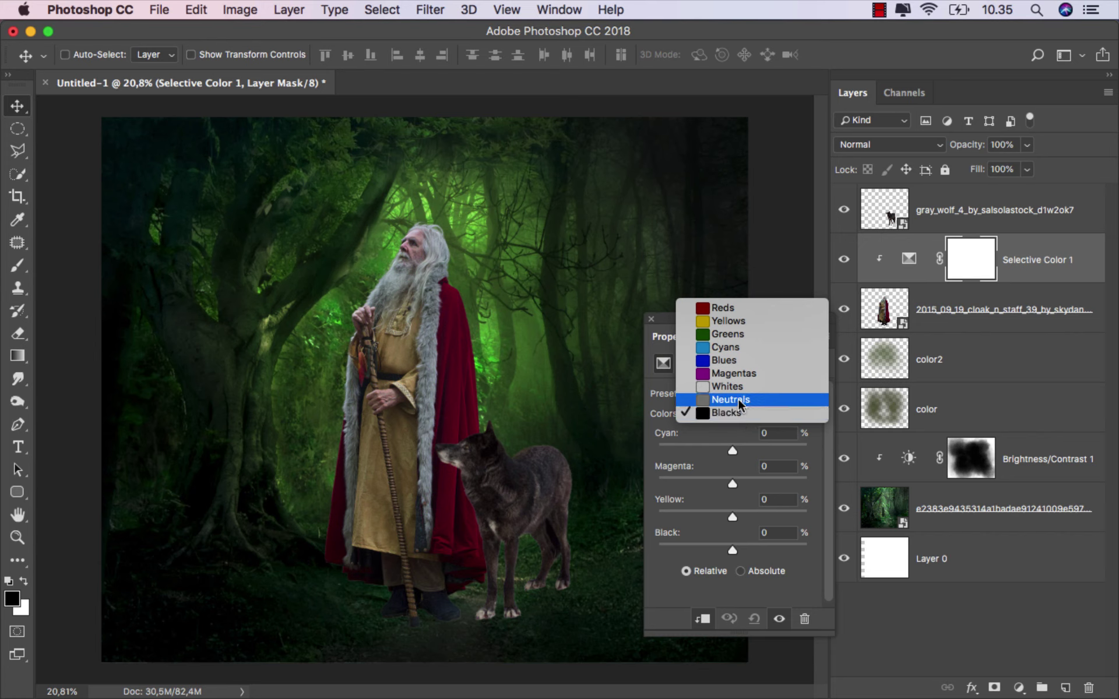
left_click(739, 400)
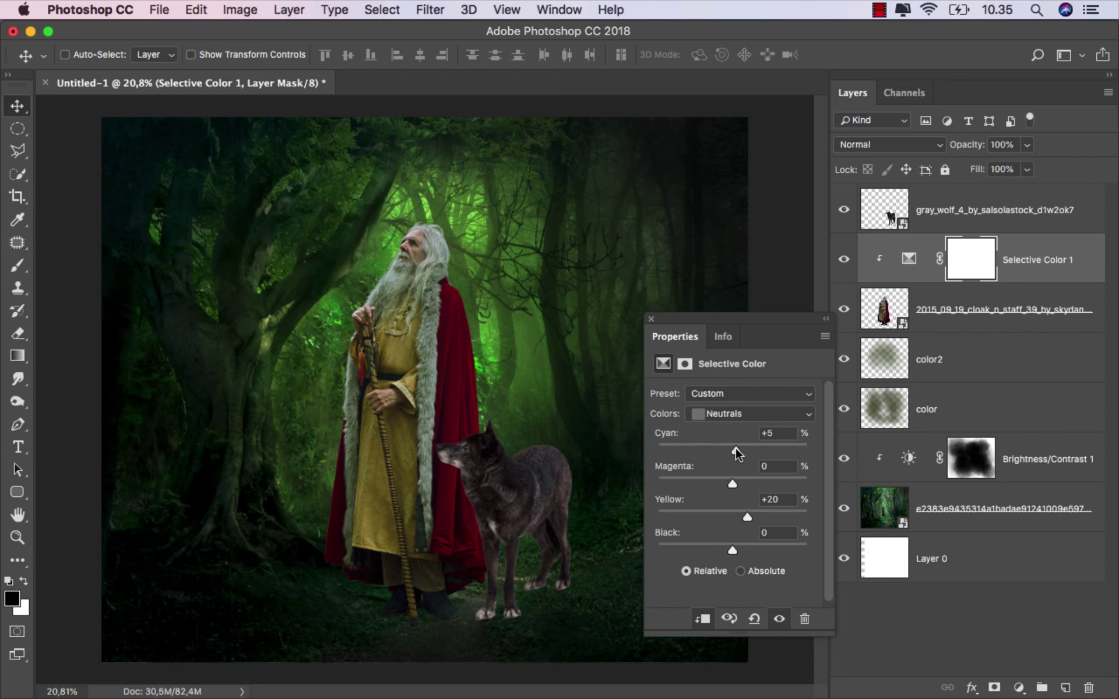
left_click(651, 318)
left_click(843, 259)
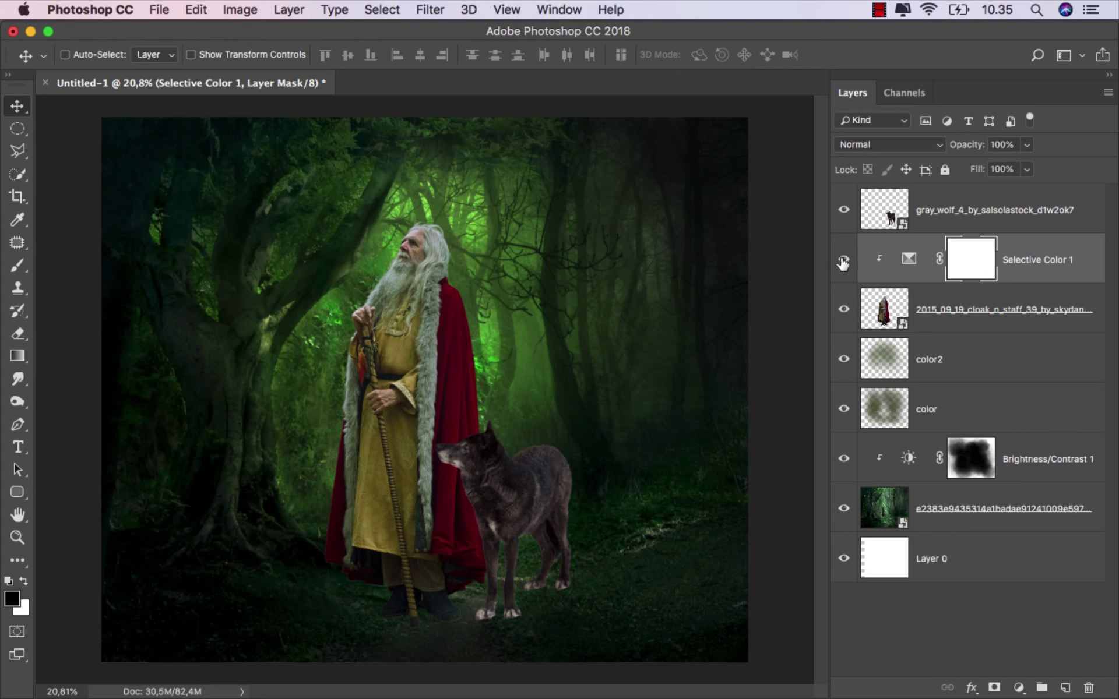
left_click(1025, 274)
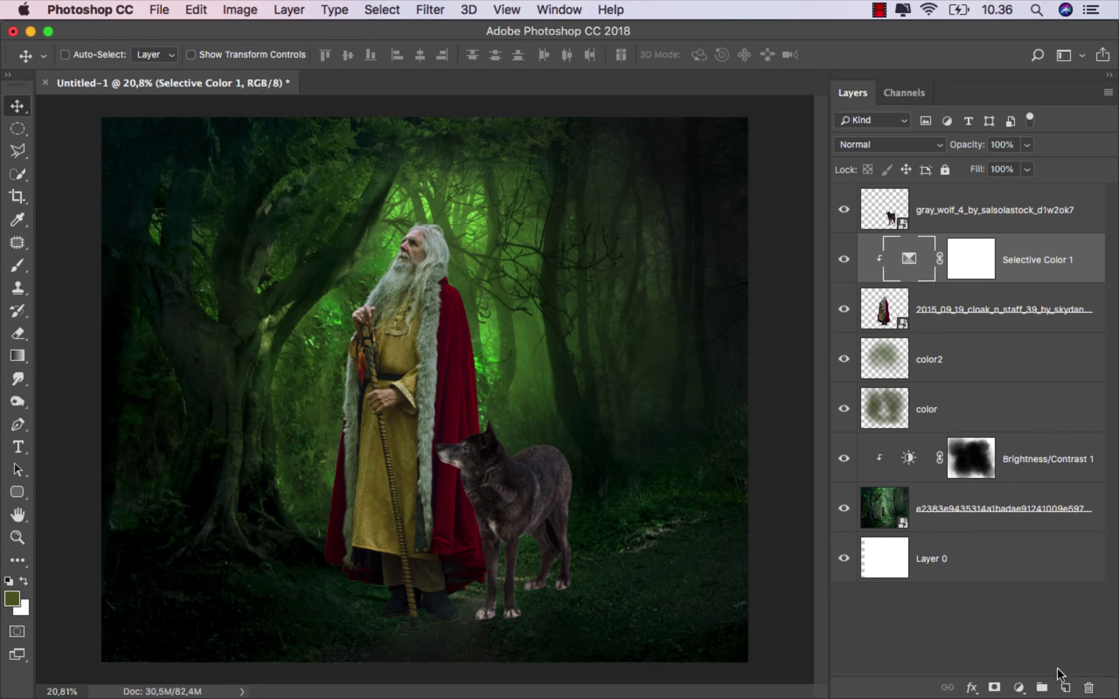
- Add a new layer clipped to the wizard, named 'black', in Multiply blend mode
left_click(1065, 688)
right_click(985, 260)
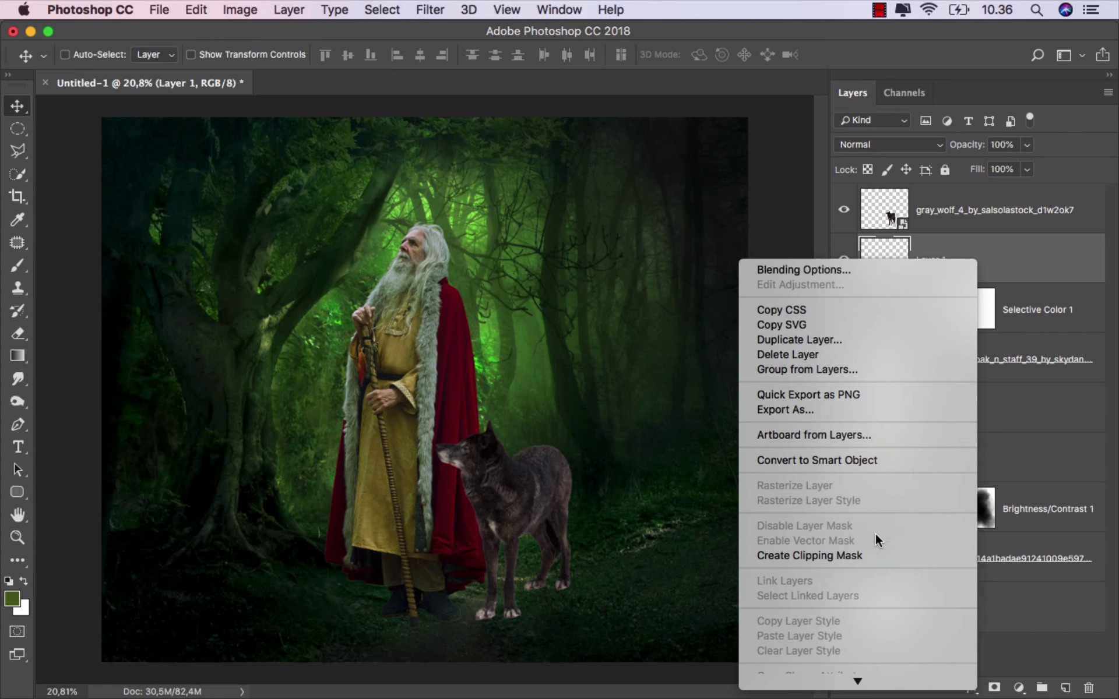
left_click(869, 554)
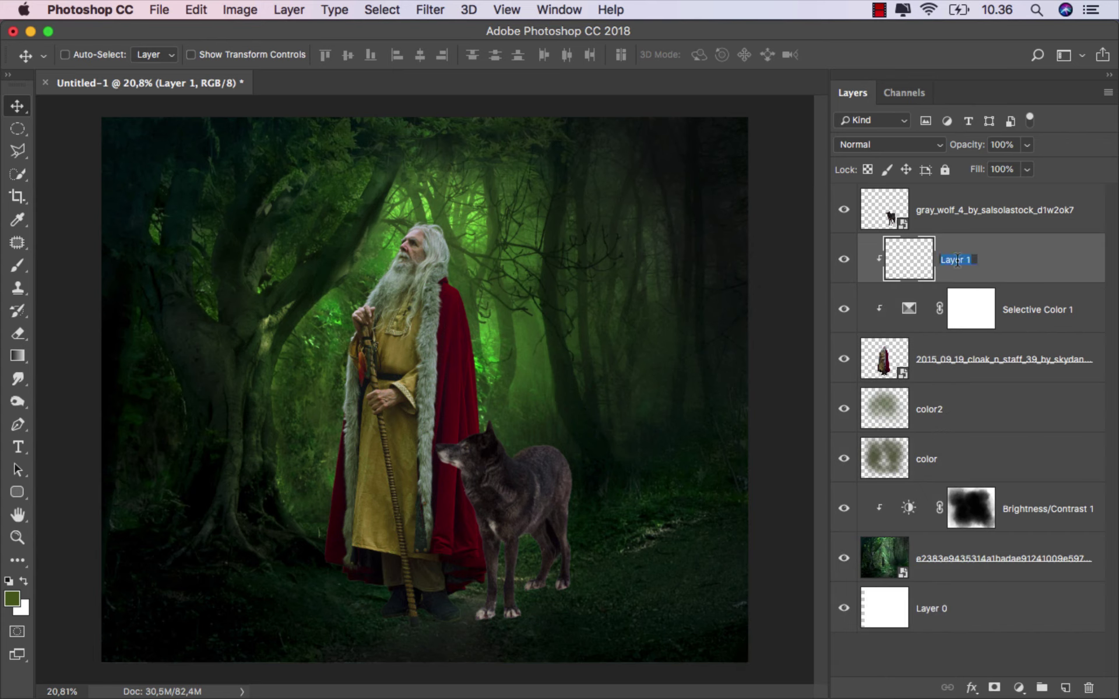
type("black")
key("Return")
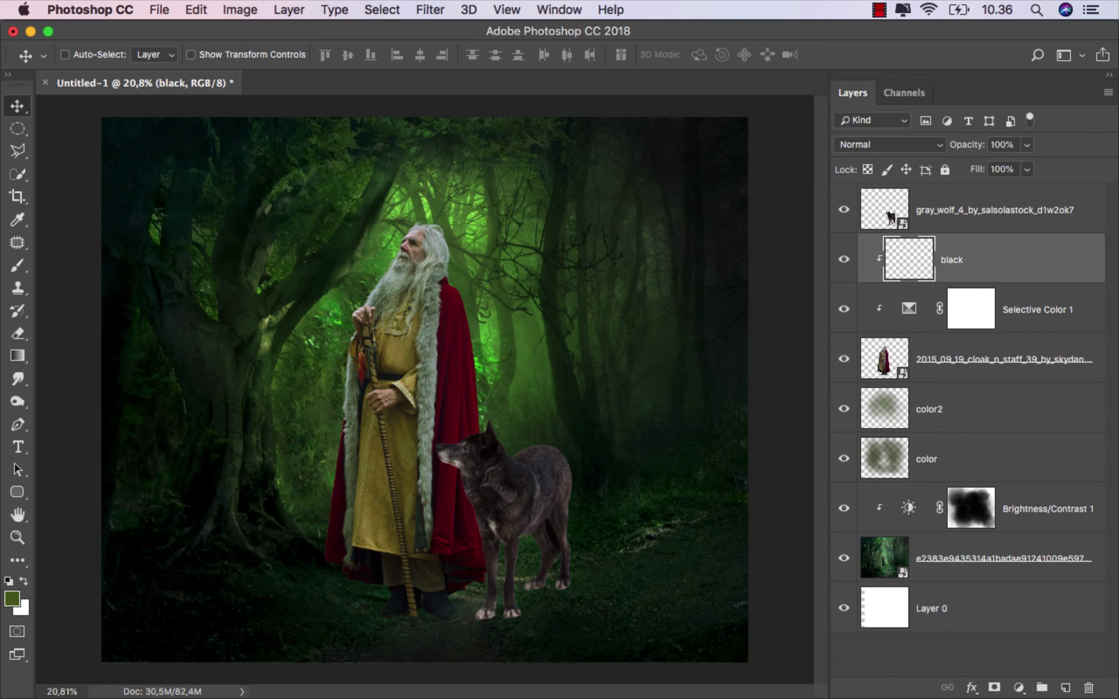
left_click(859, 148)
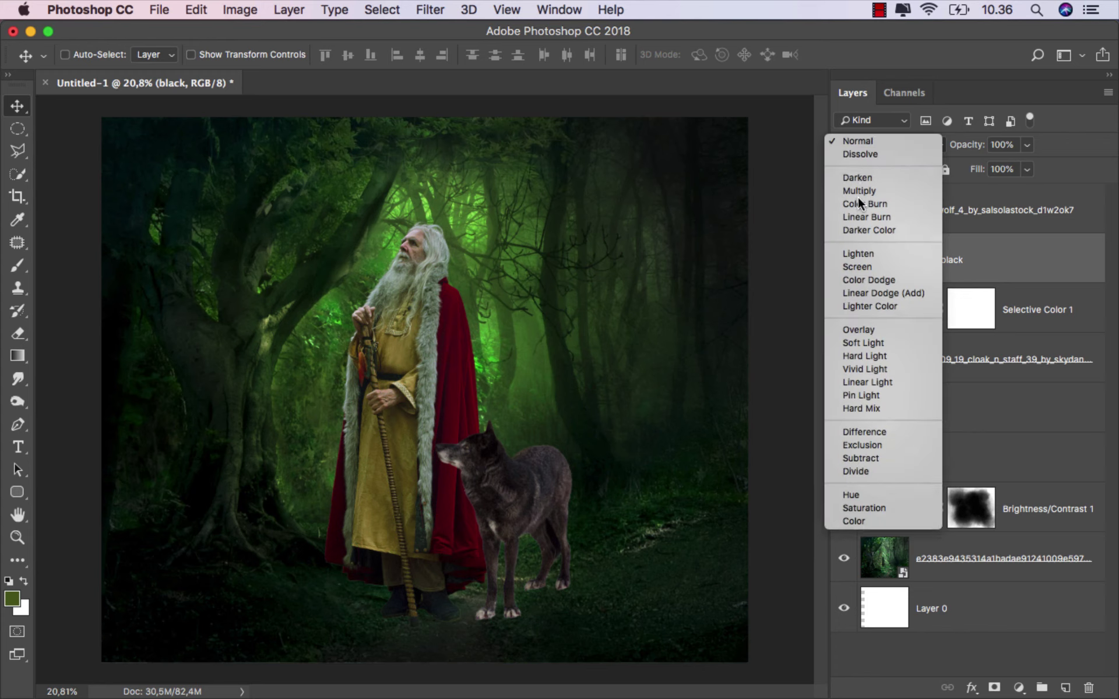
left_click(858, 191)
- Choose the soft round brush preset and resize it to 186 px
left_click(27, 271)
right_click(240, 252)
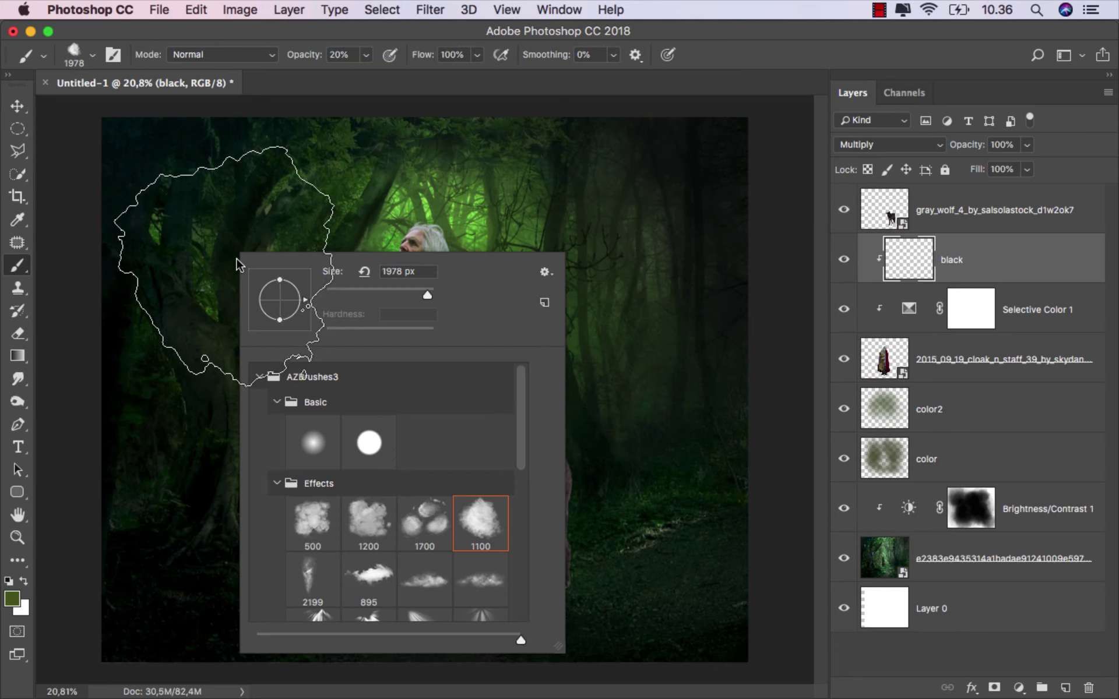
left_click(313, 437)
left_click(348, 291)
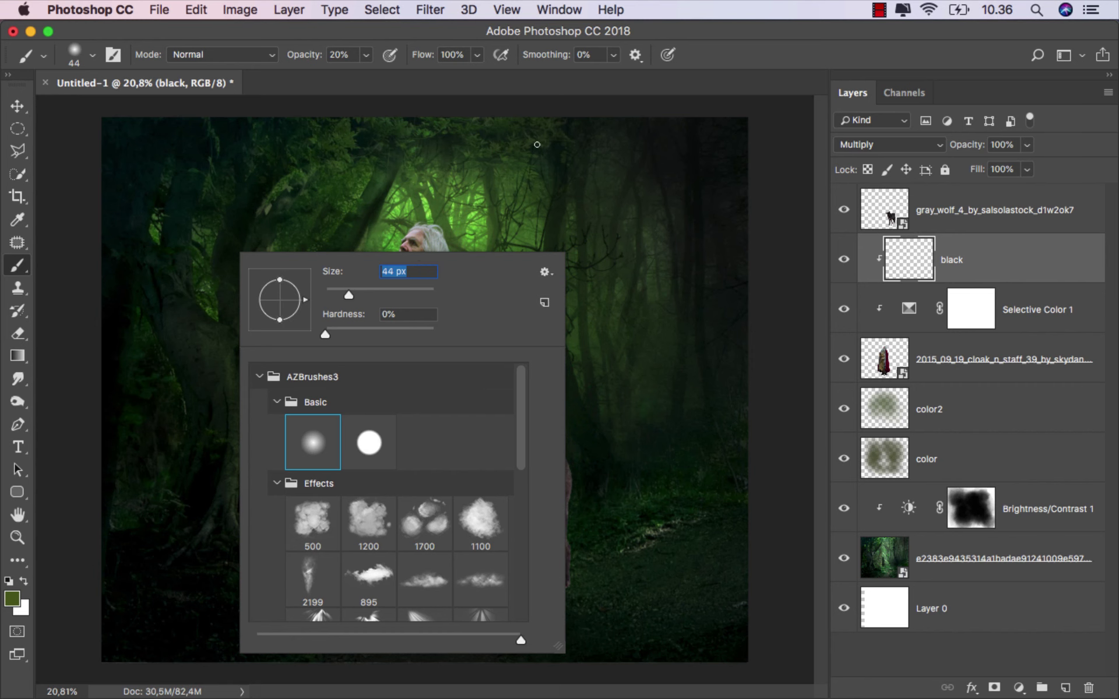
key("Return")
scroll(437, 623, "up", 2)
scroll(437, 624, "up", 5)
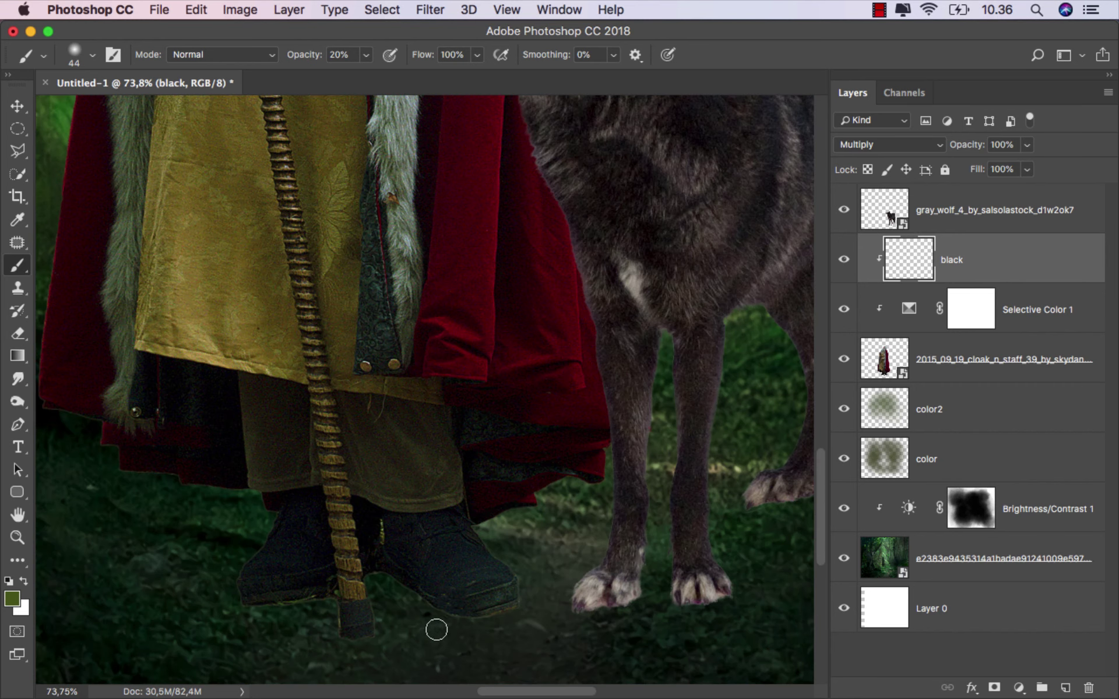
scroll(455, 583, "down", 2)
left_click_drag(466, 548, 473, 526)
- Sample a near-black colour from the boot and paint dark shading around the wizard's boots
left_click(457, 504, "alt")
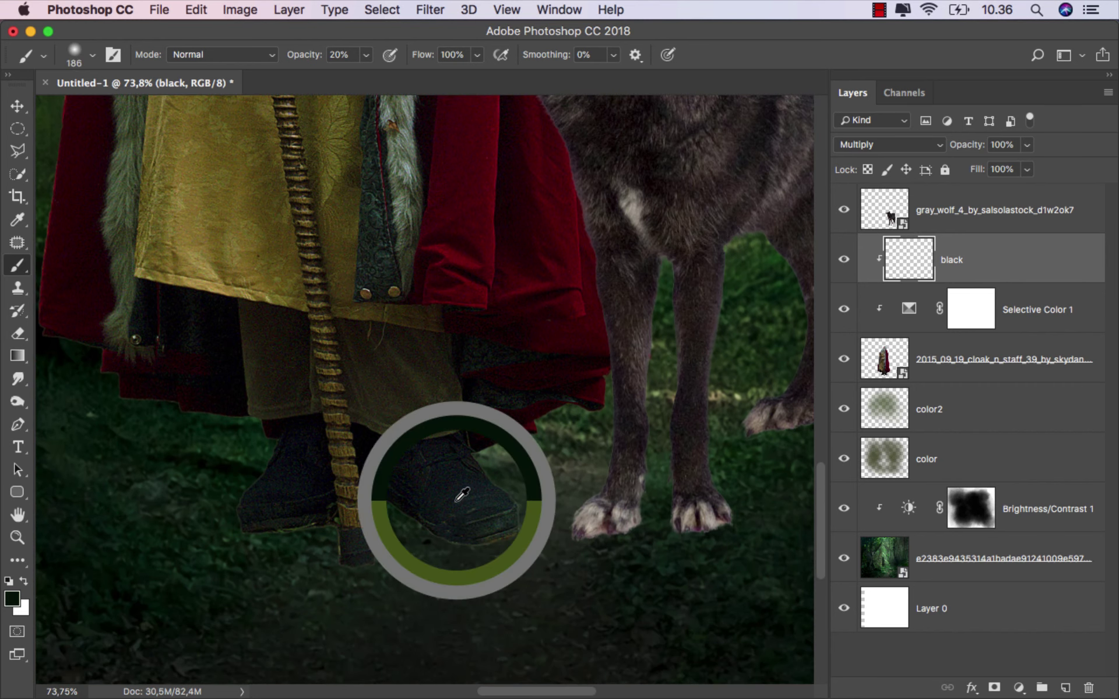
mouse_move(507, 513)
left_mouse_down()
mouse_move(437, 536)
mouse_move(404, 519)
mouse_move(344, 578)
mouse_move(288, 512)
mouse_move(260, 545)
mouse_move(325, 562)
mouse_move(439, 530)
left_mouse_up()
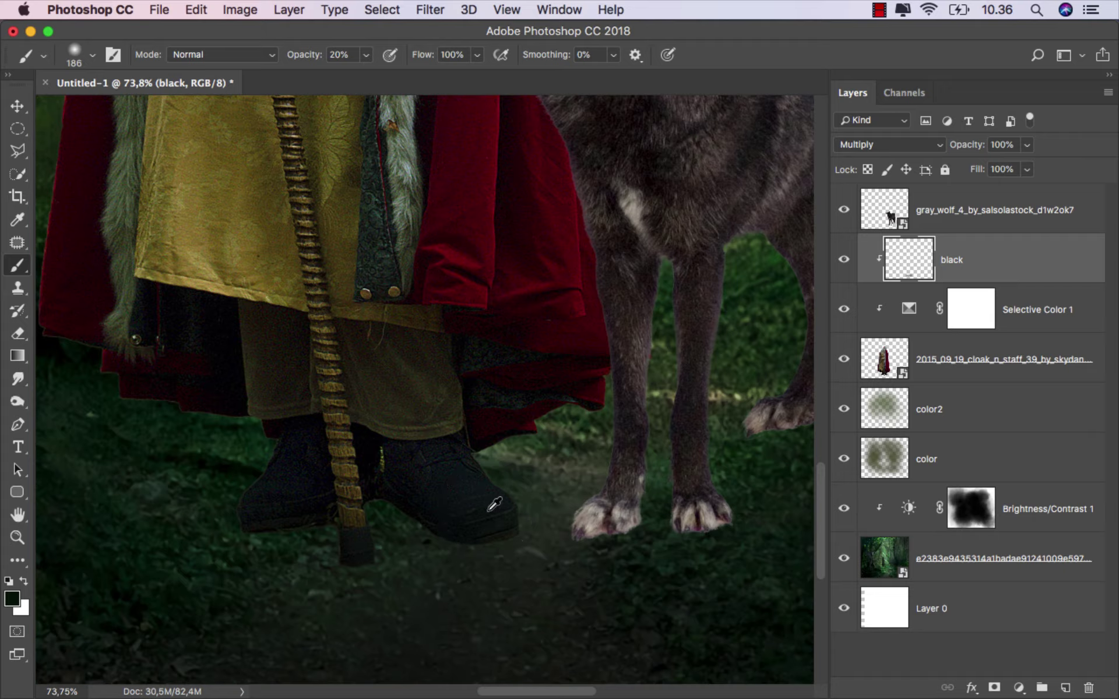
scroll(439, 531, "down", 3)
left_click_drag(558, 534, 515, 548)
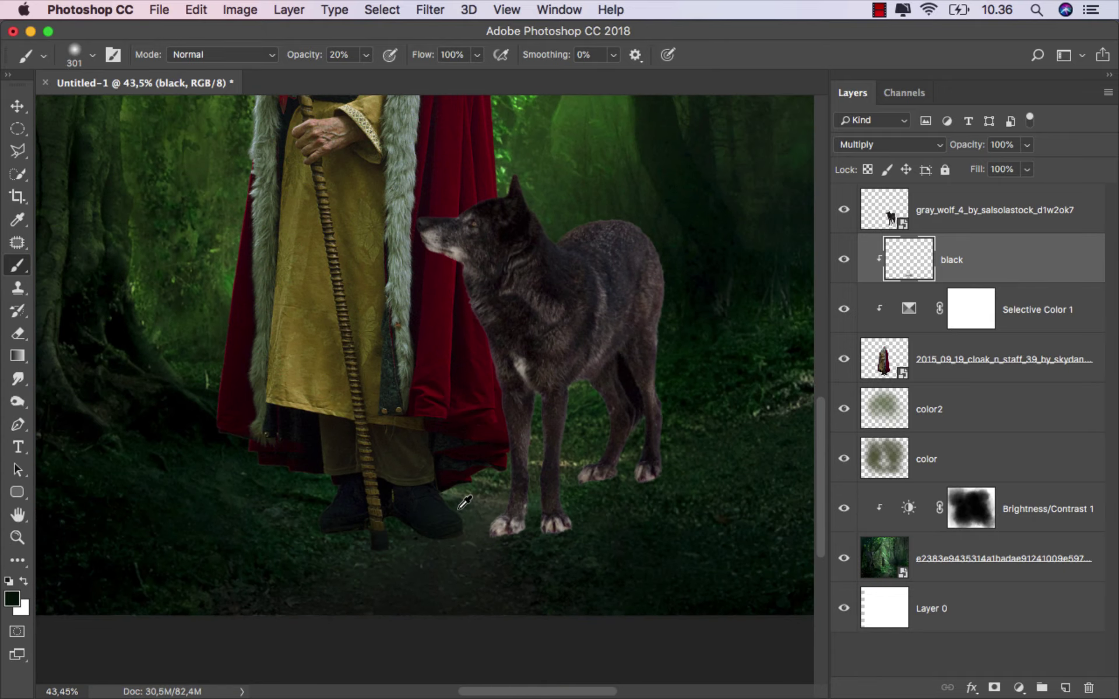
scroll(464, 502, "down", 5)
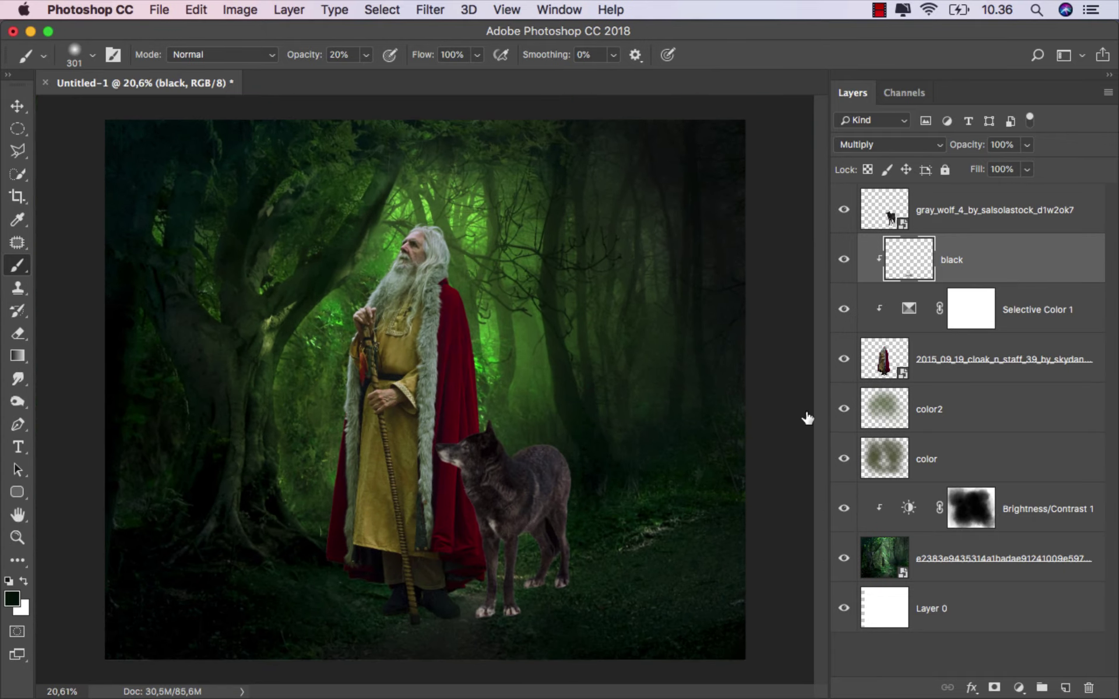
- Add a Levels adjustment clipped to the wizard, lowering its white input to brighten him
left_click(850, 263)
left_click(849, 262)
left_click(1018, 689)
left_click(1015, 427)
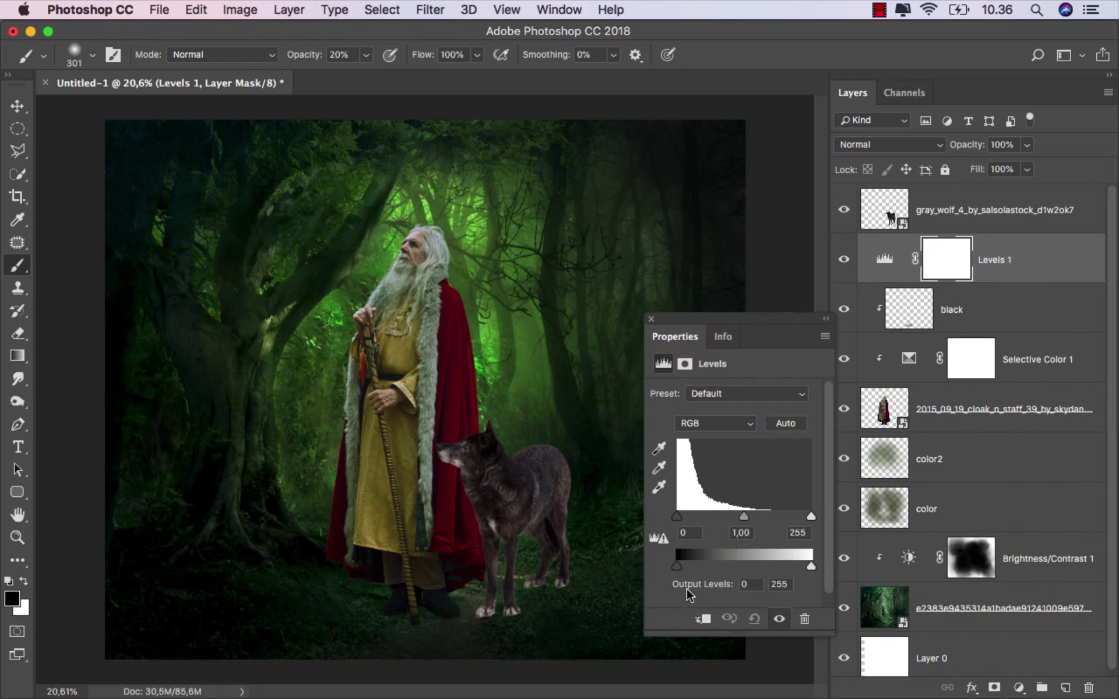
left_click(703, 619)
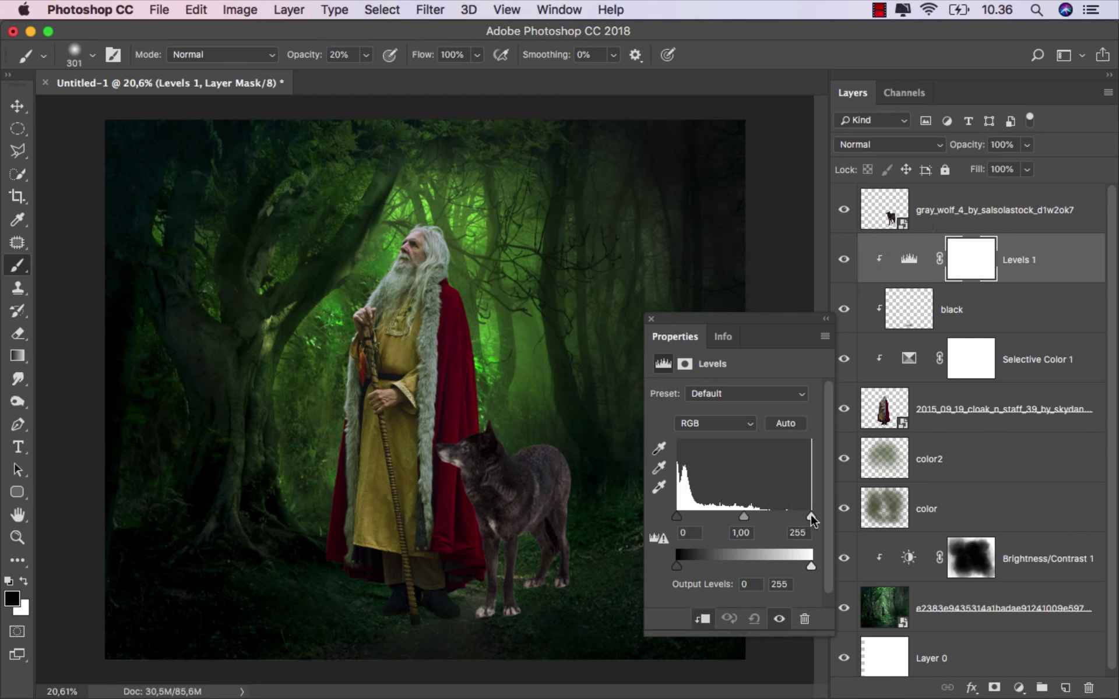
left_click_drag(811, 519, 795, 521)
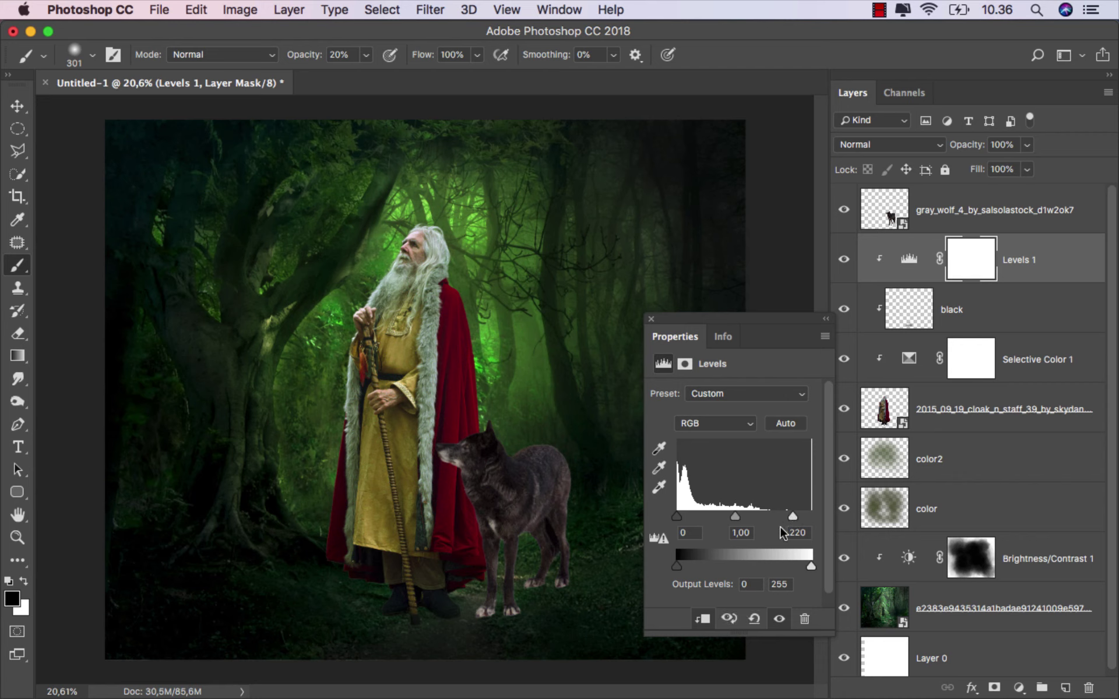
left_click(651, 319)
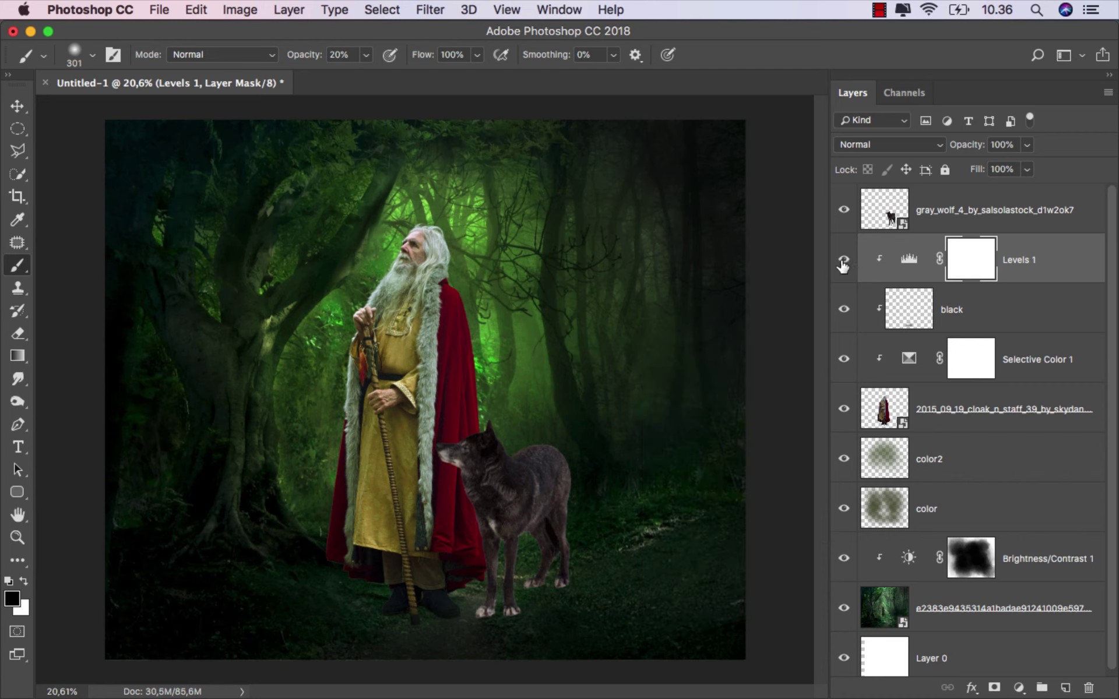
- Invert the Levels 1 mask and paint a soft white glow at 50% opacity over the wizard's head
key("super+i")
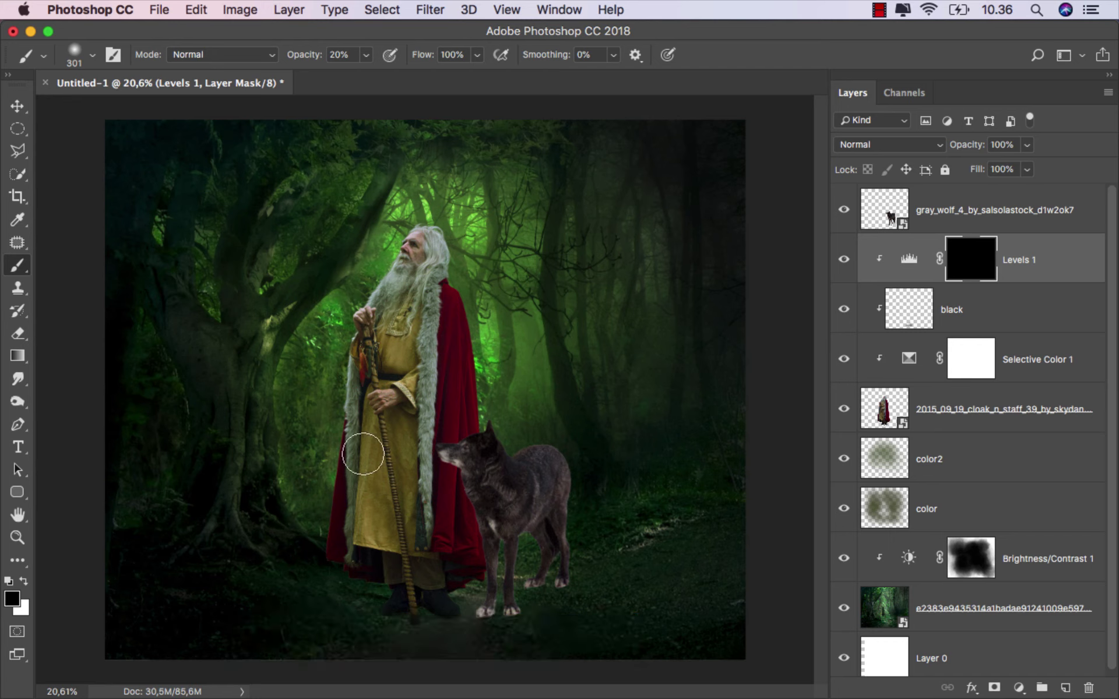
left_click(24, 581)
left_click(367, 56)
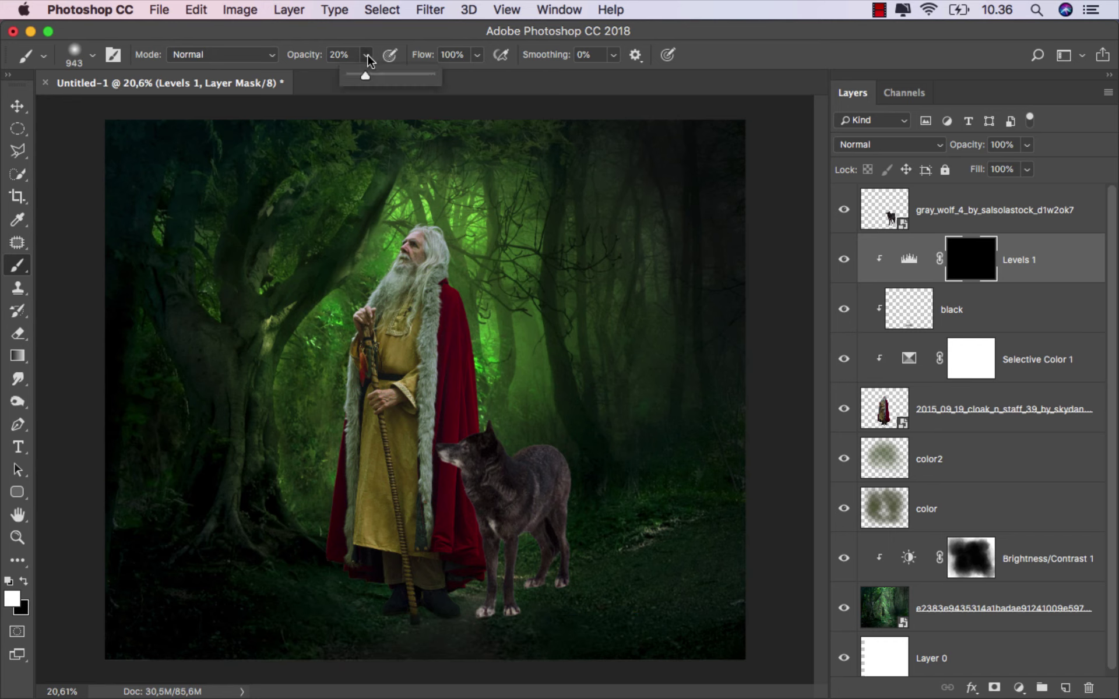
left_click_drag(366, 75, 390, 75)
left_click_drag(416, 286, 443, 286)
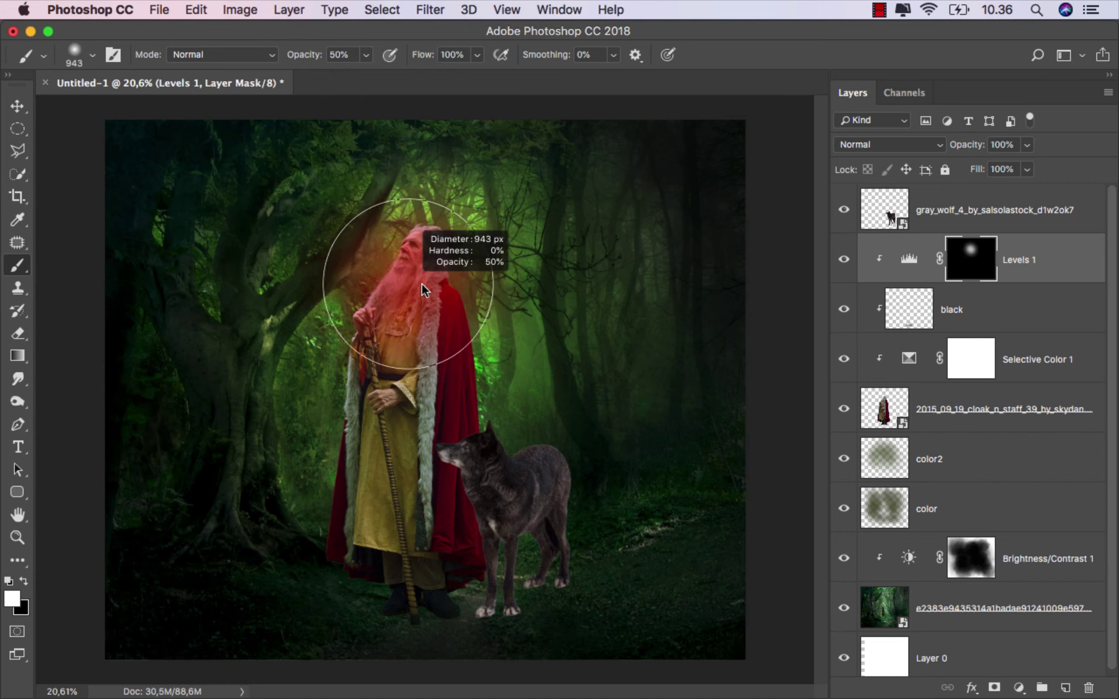
left_click(416, 285)
mouse_move(367, 331)
left_mouse_down()
mouse_move(484, 327)
mouse_move(362, 384)
mouse_move(350, 443)
mouse_move(384, 287)
left_mouse_up()
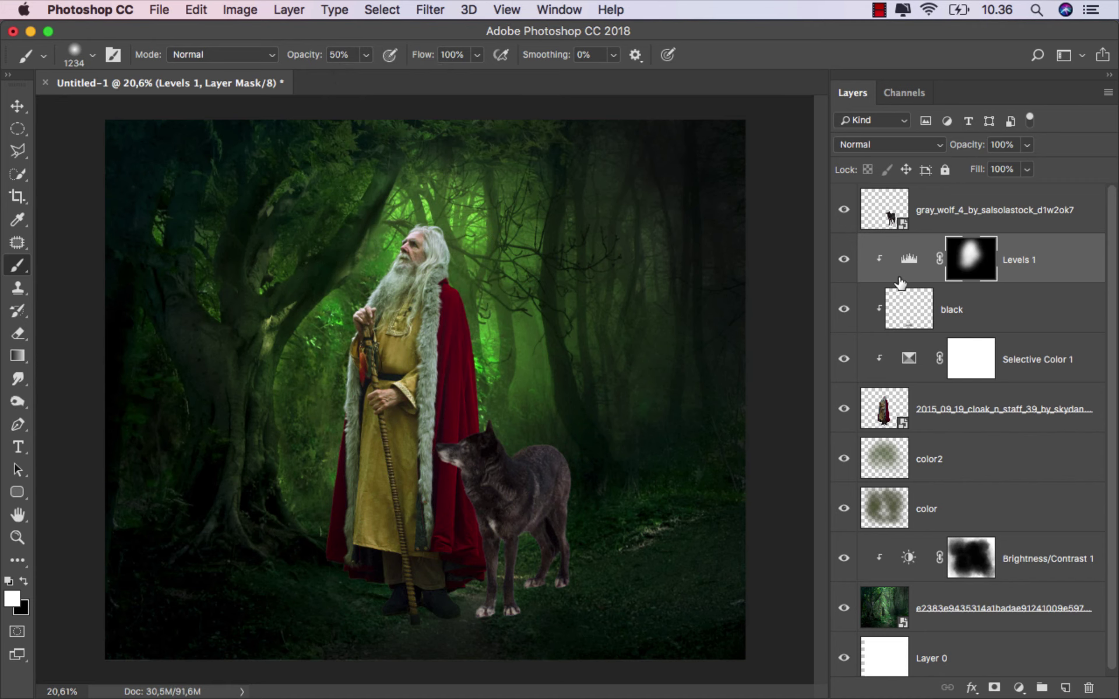
- Reset the default colours and select the gray wolf layer with the Move tool
left_click(848, 259)
key("super+2")
key("d")
key("v")
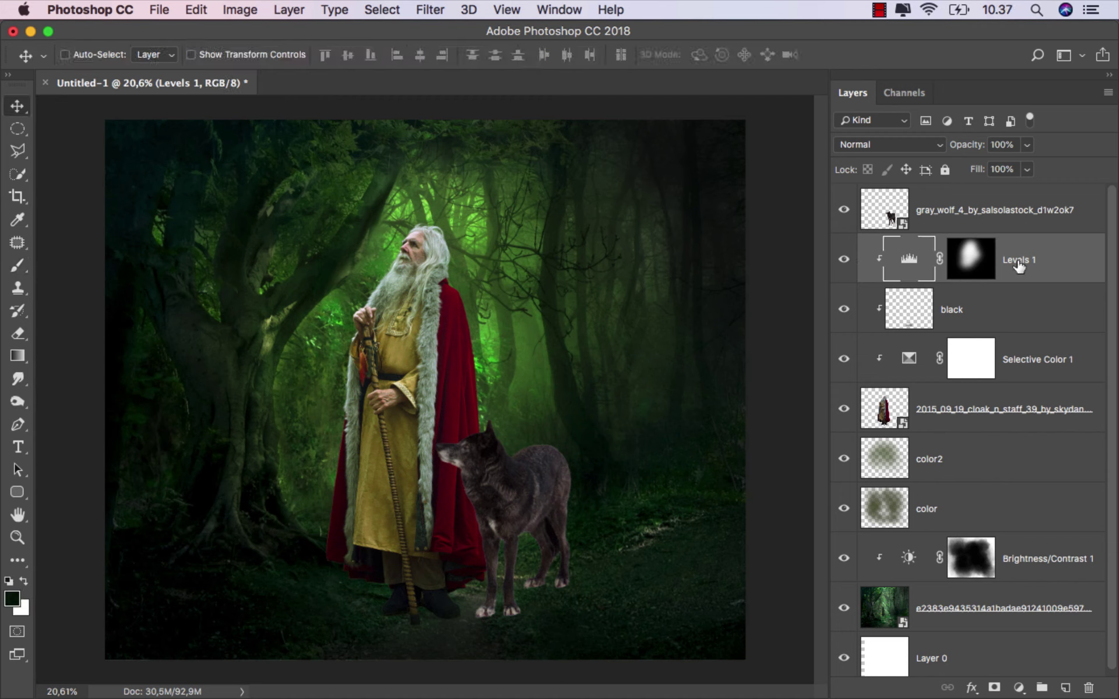
left_click(1005, 219)
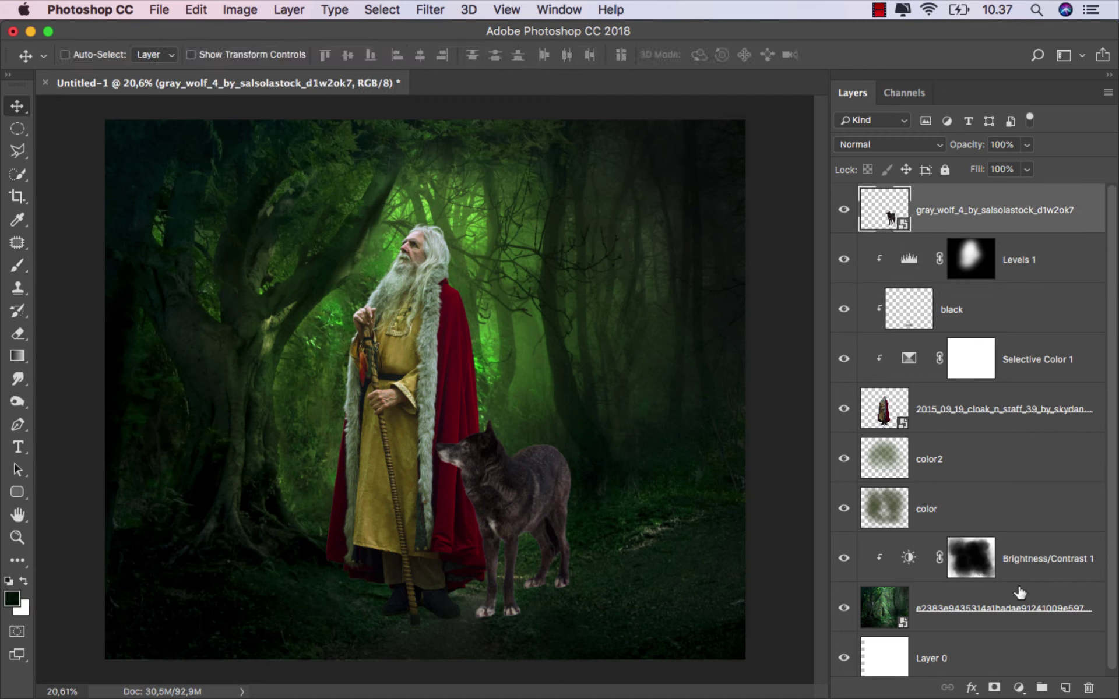
- Add a Selective Color layer clipped to the wolf: Neutrals Cyan +10, Magenta -5, Yellow +17, Black +3
left_click(1019, 688)
left_click(1041, 677)
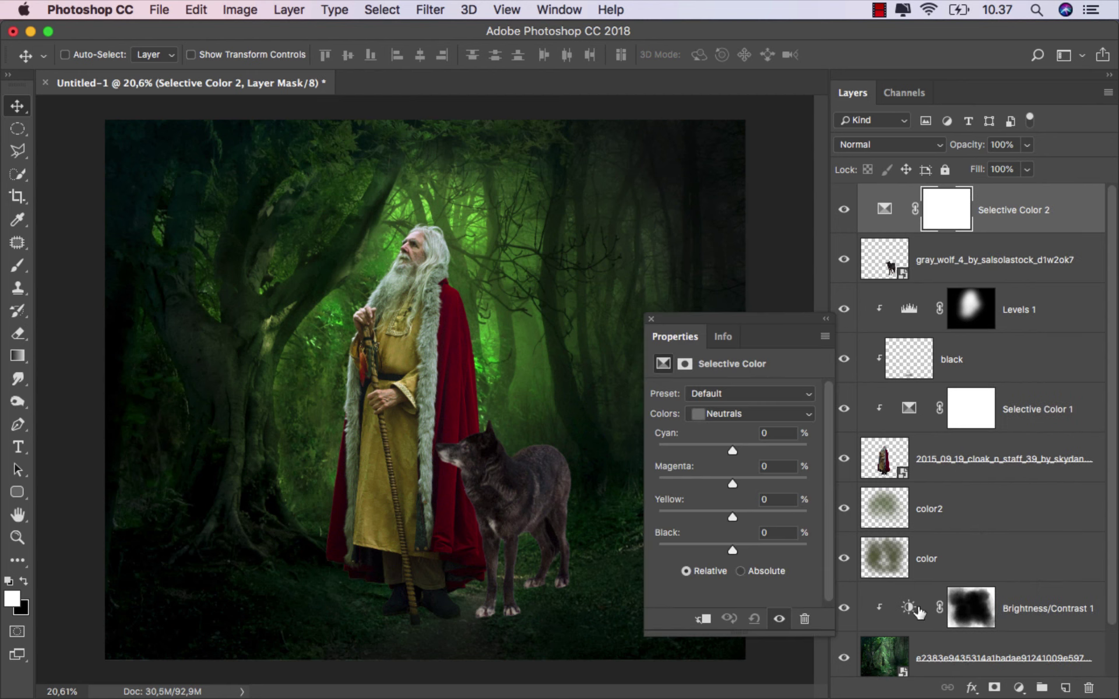
left_click(702, 619)
left_click_drag(732, 450, 737, 450)
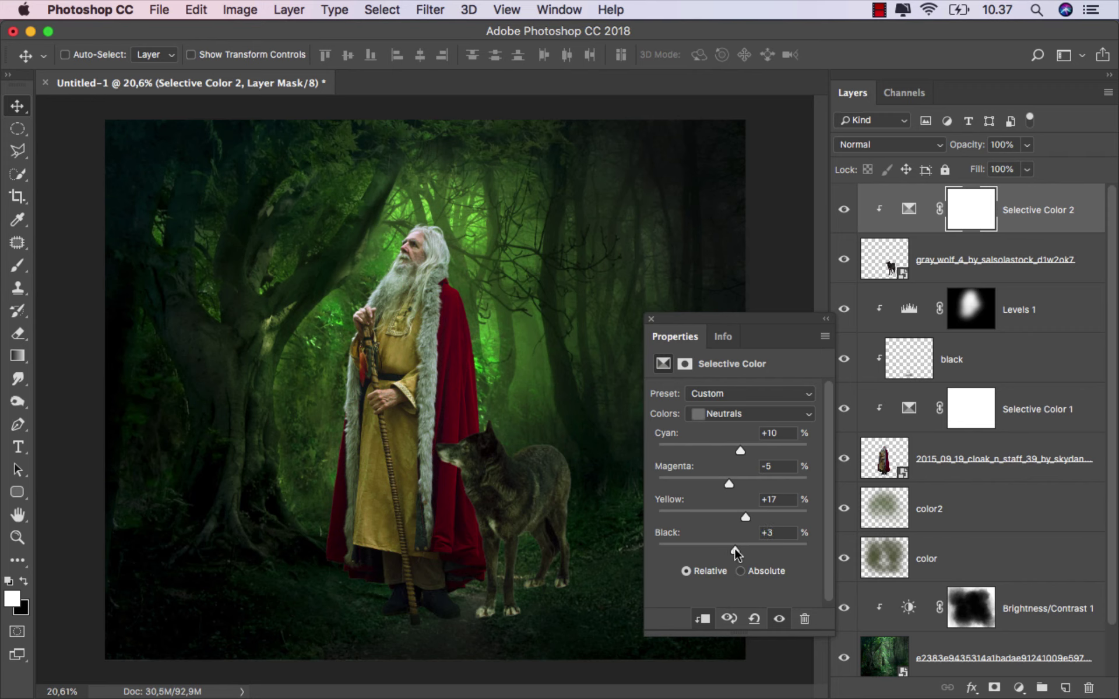
left_click(651, 319)
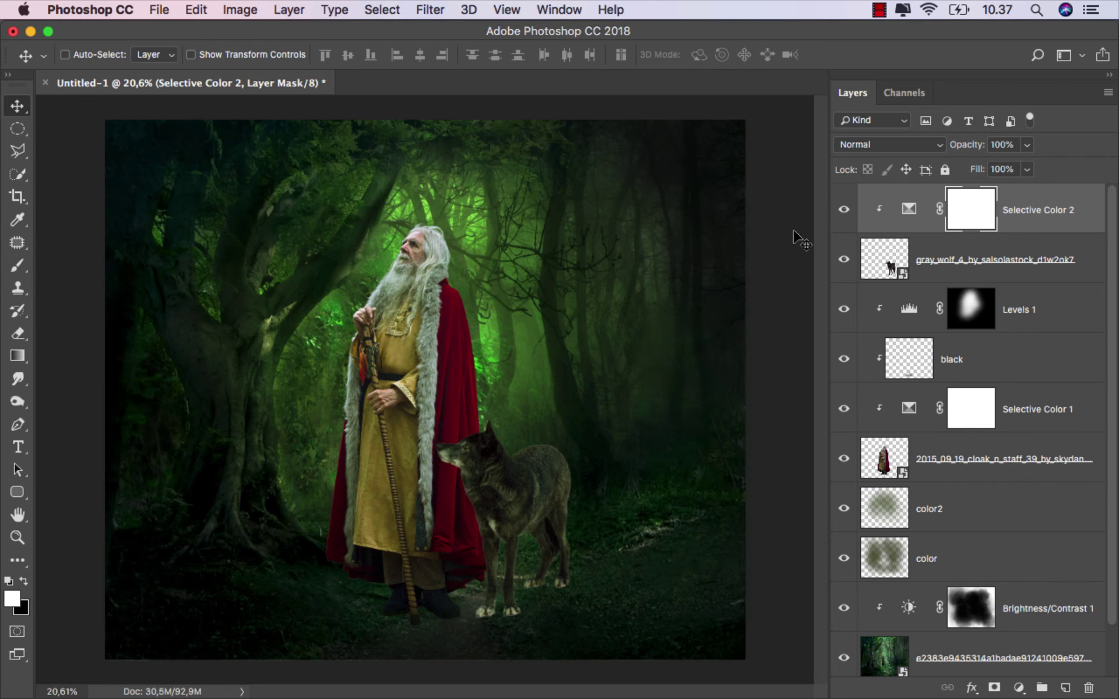
left_click(1020, 226)
- Add a Levels 2 adjustment with white input 185 and invert its mask to hide it
left_click(1019, 688)
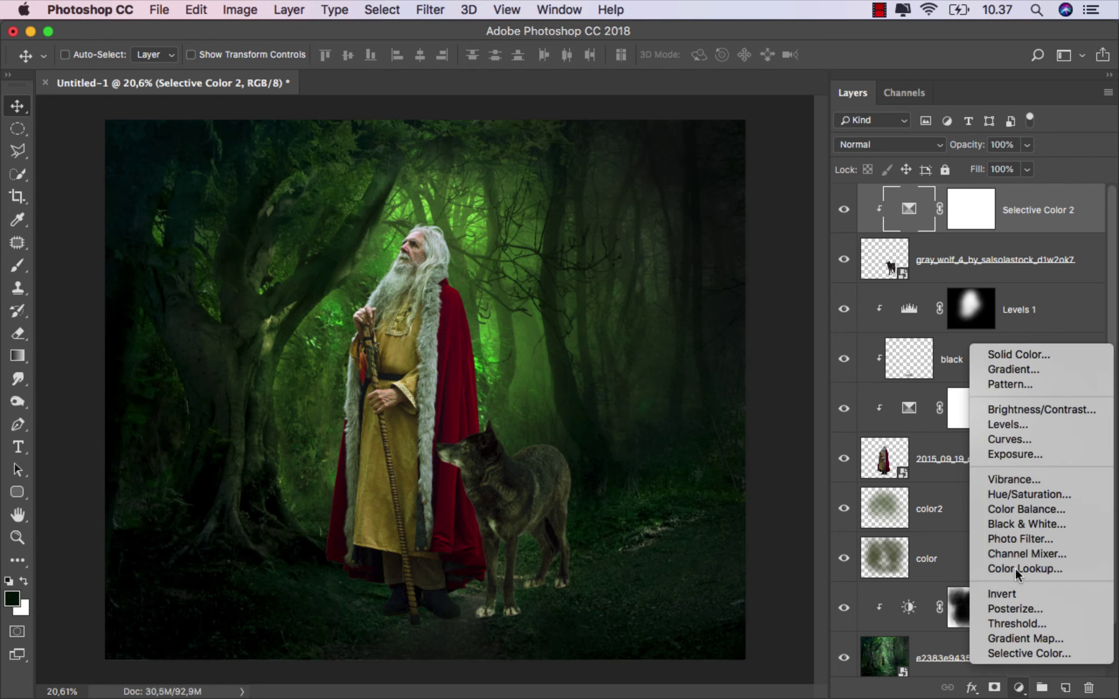
left_click(879, 515)
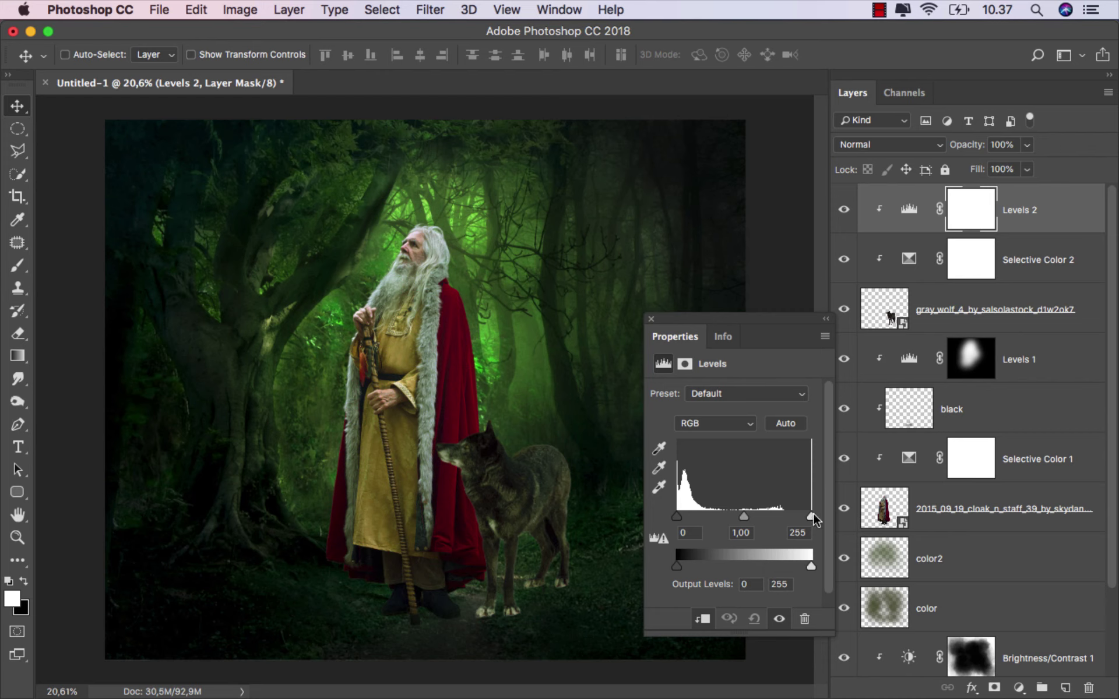
left_click_drag(812, 516, 774, 516)
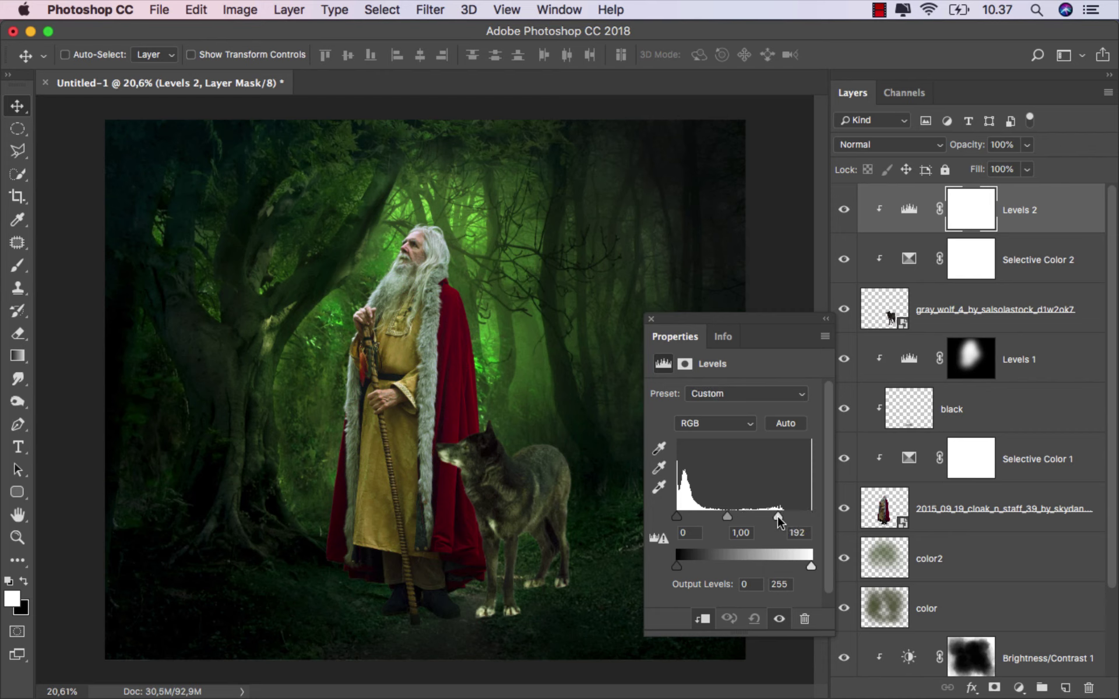
left_click(651, 319)
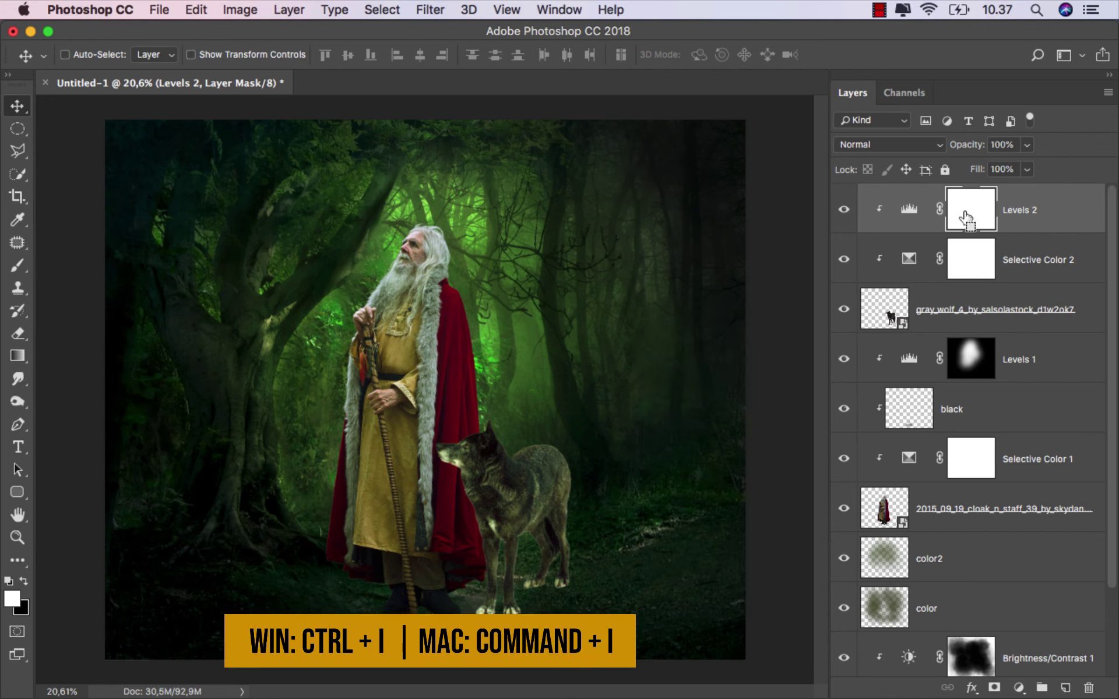
key("super+i")
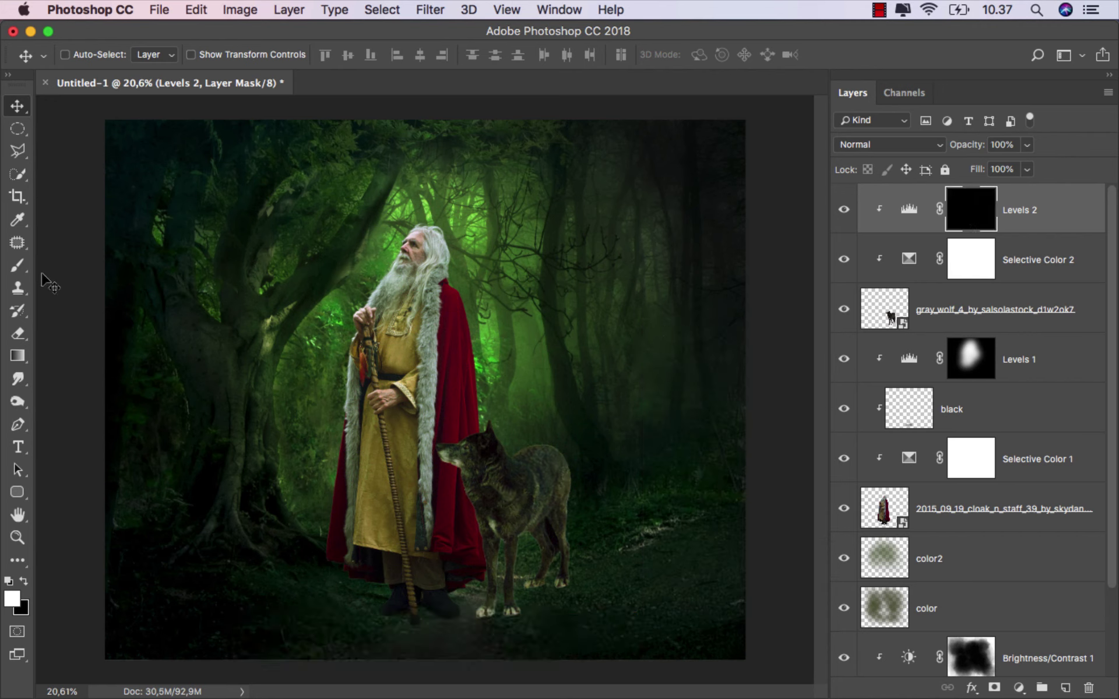
- Paint white on the Levels 2 mask to brighten the wolf's head, back and legs
left_click(17, 265)
left_click(65, 264)
left_click_drag(427, 400, 408, 400)
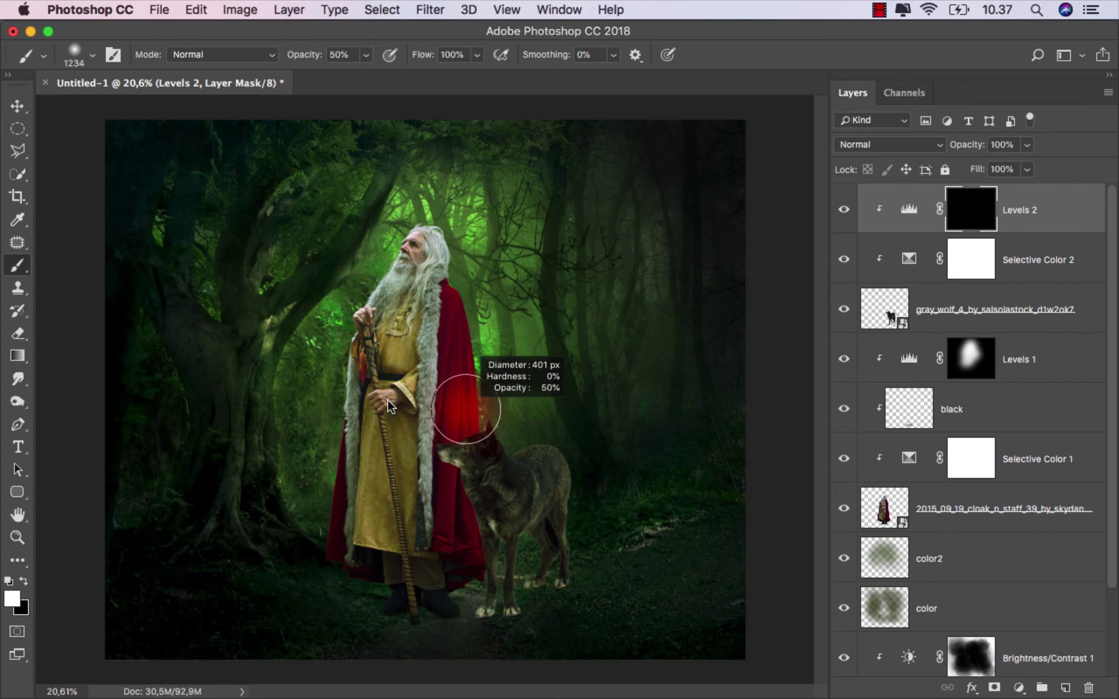
scroll(425, 396, "up", 1)
left_click(449, 460)
mouse_move(463, 442)
left_mouse_down()
mouse_move(558, 458)
mouse_move(443, 441)
mouse_move(492, 445)
mouse_move(512, 463)
mouse_move(508, 473)
mouse_move(487, 456)
mouse_move(492, 469)
mouse_move(517, 493)
left_mouse_up()
scroll(574, 570, "up", 2)
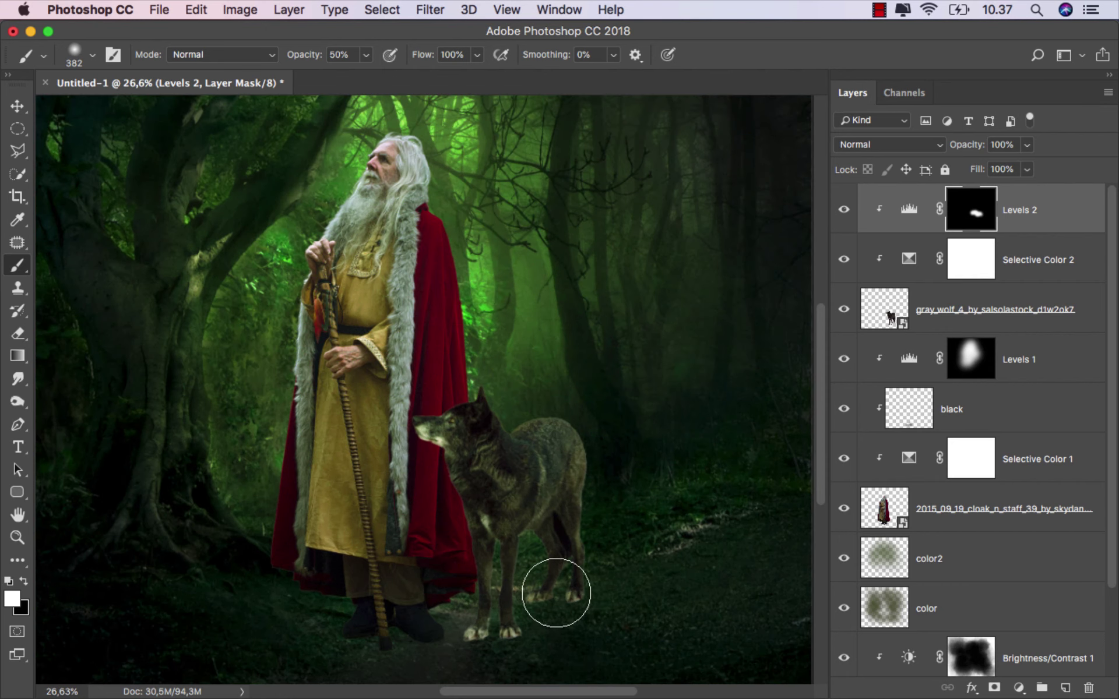
mouse_move(559, 586)
left_mouse_down()
mouse_move(532, 580)
mouse_move(387, 624)
left_mouse_up()
scroll(532, 579, "up", 5)
scroll(572, 580, "down", 2)
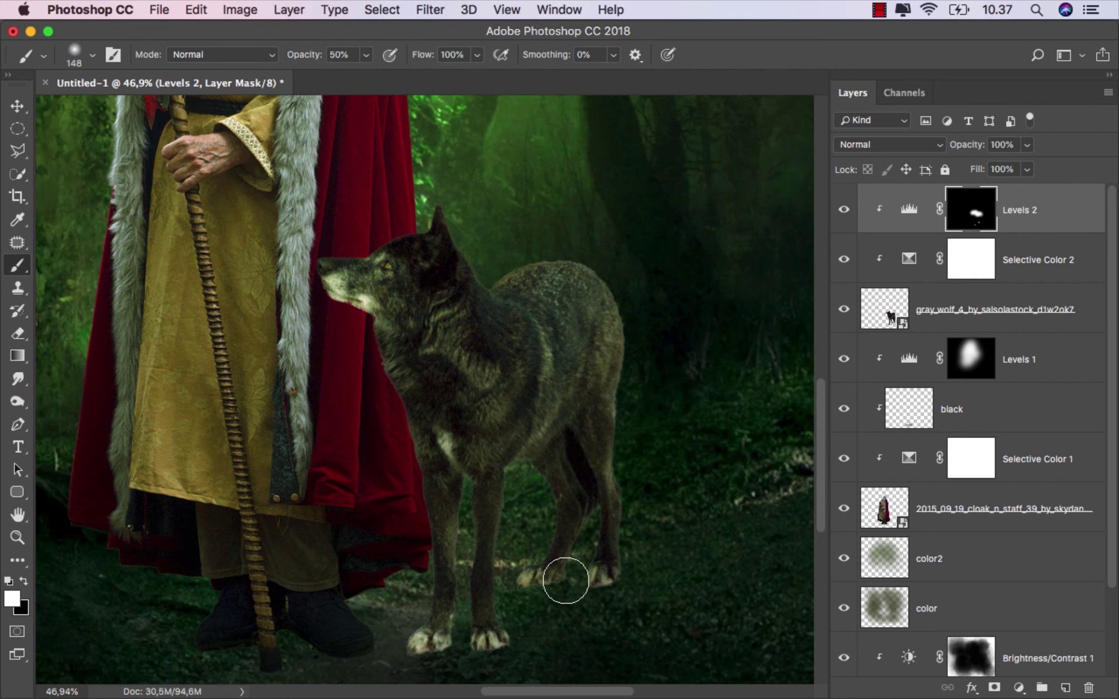
key("ctrl+0")
left_click(843, 210)
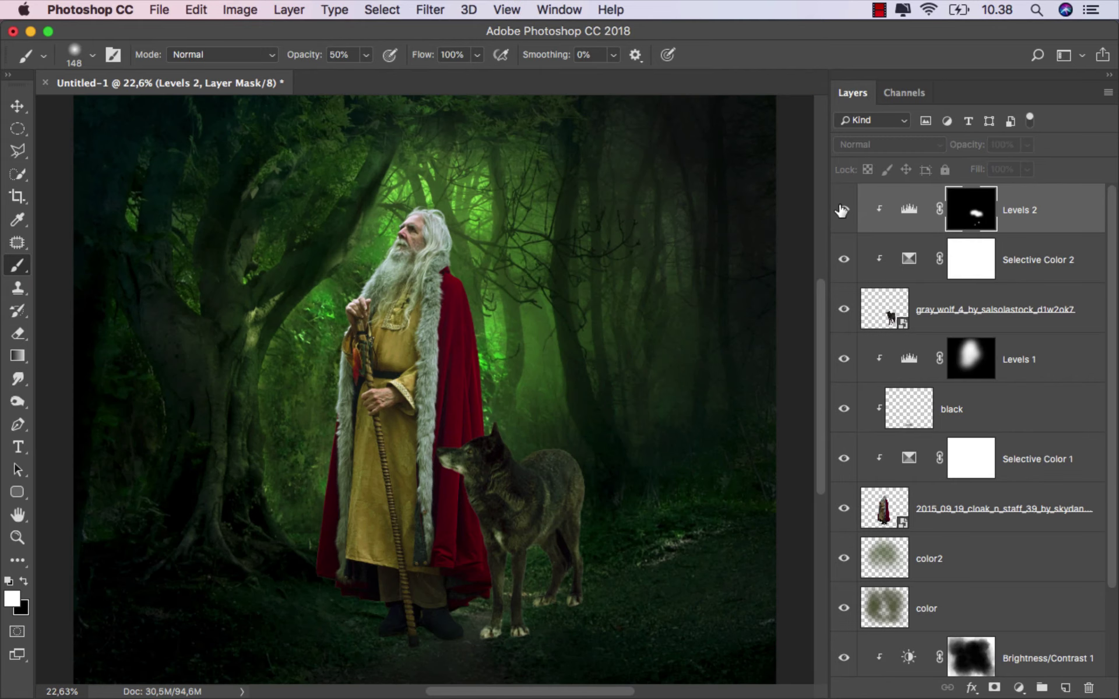
- Give the gray wolf layer a white Overlay Inner Shadow with Distance 29, Size 51, Angle 123
key("v")
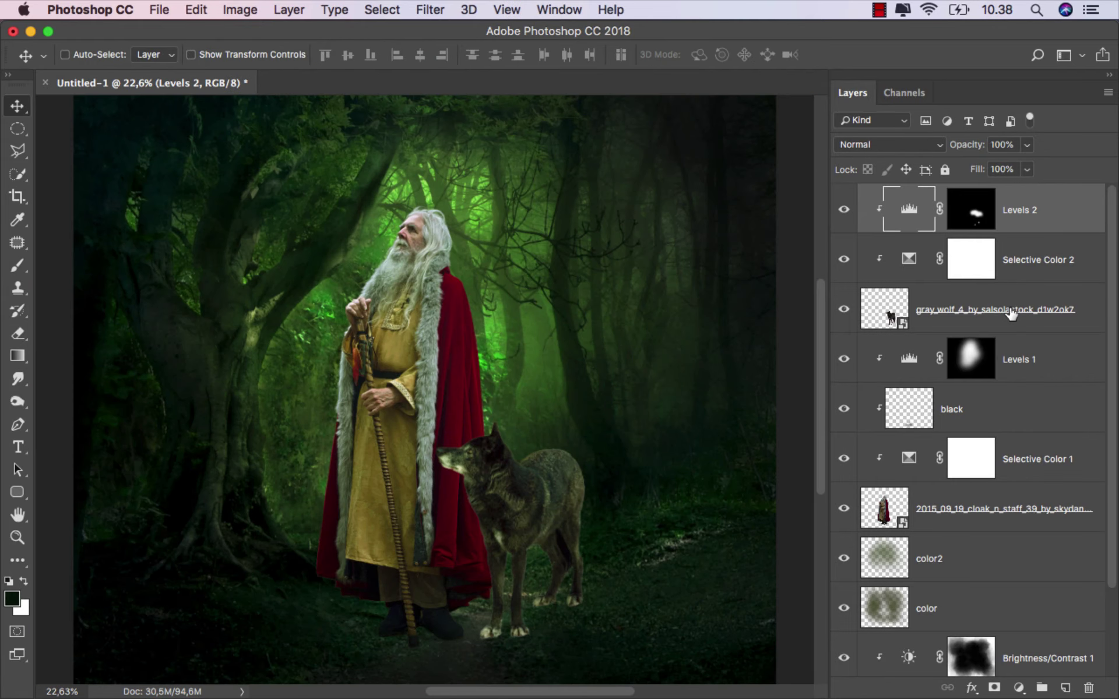
left_click(1008, 314)
right_click(945, 303)
left_click(872, 305)
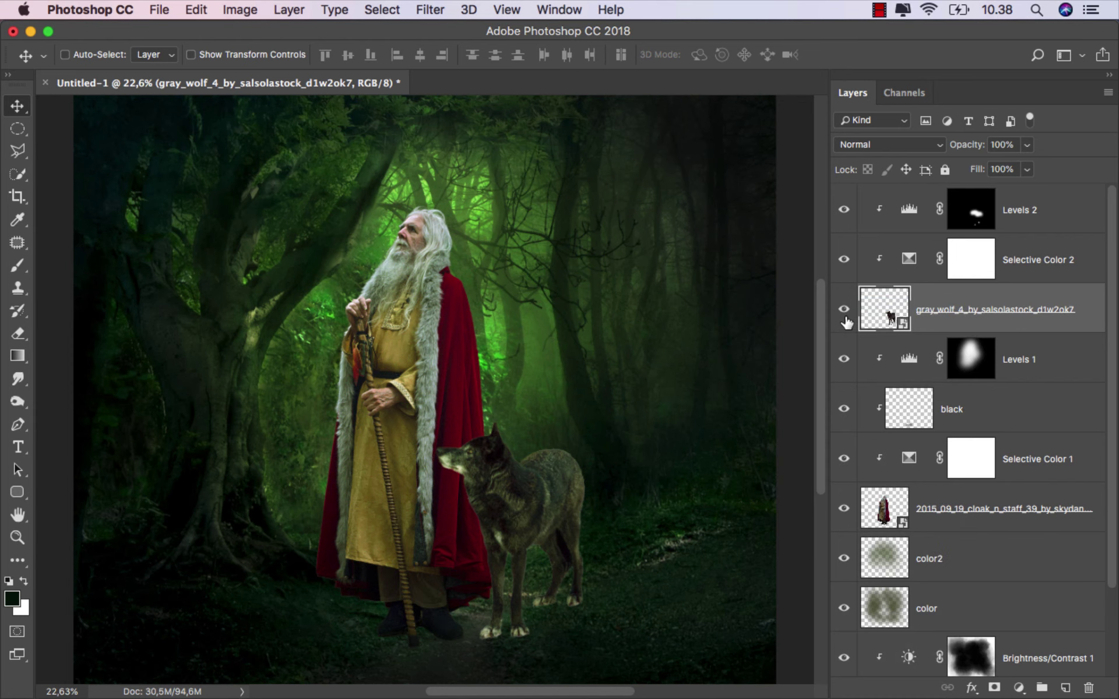
left_click_drag(408, 203, 823, 178)
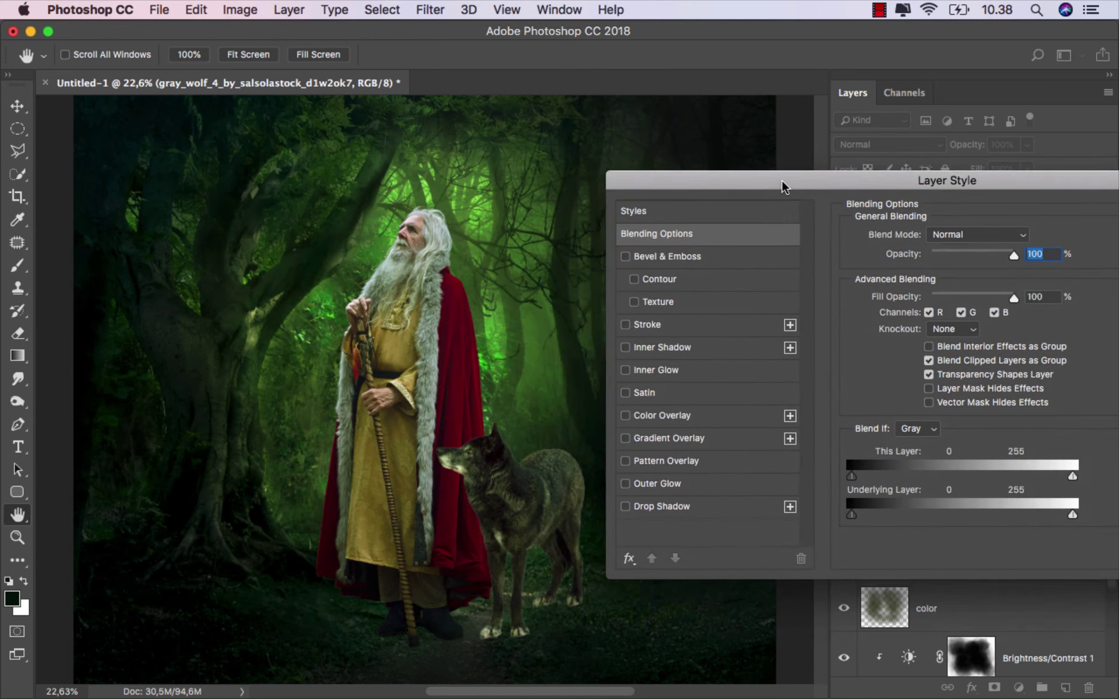
left_click(660, 344)
left_click(694, 347)
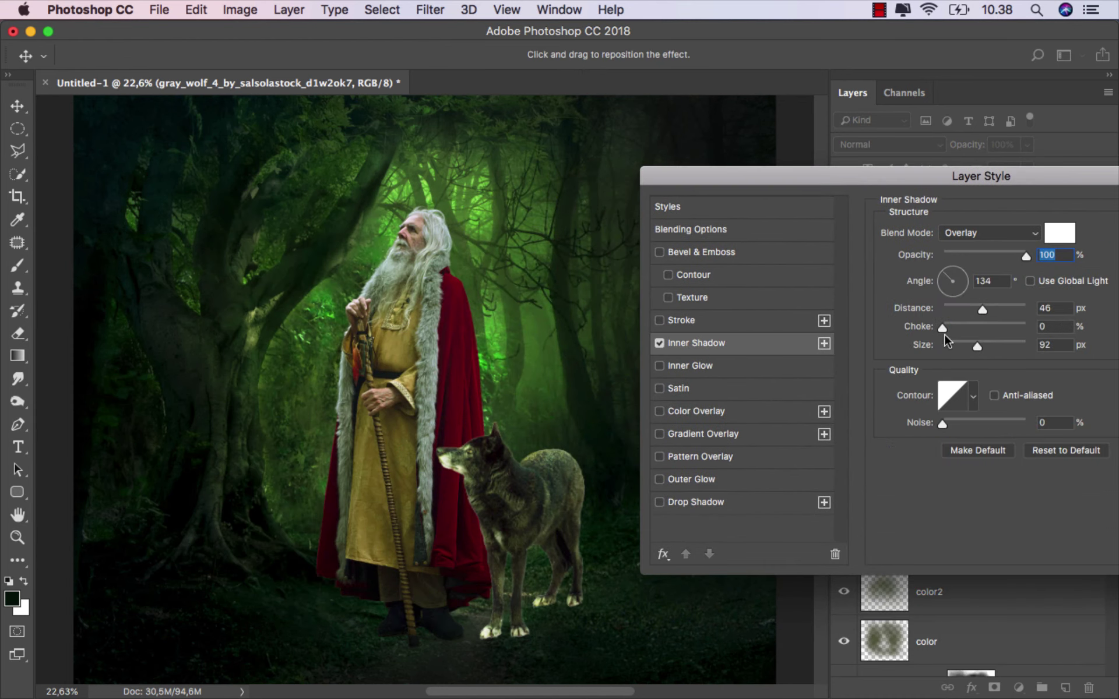
mouse_move(978, 306)
left_mouse_down()
mouse_move(940, 346)
mouse_move(964, 350)
left_mouse_up()
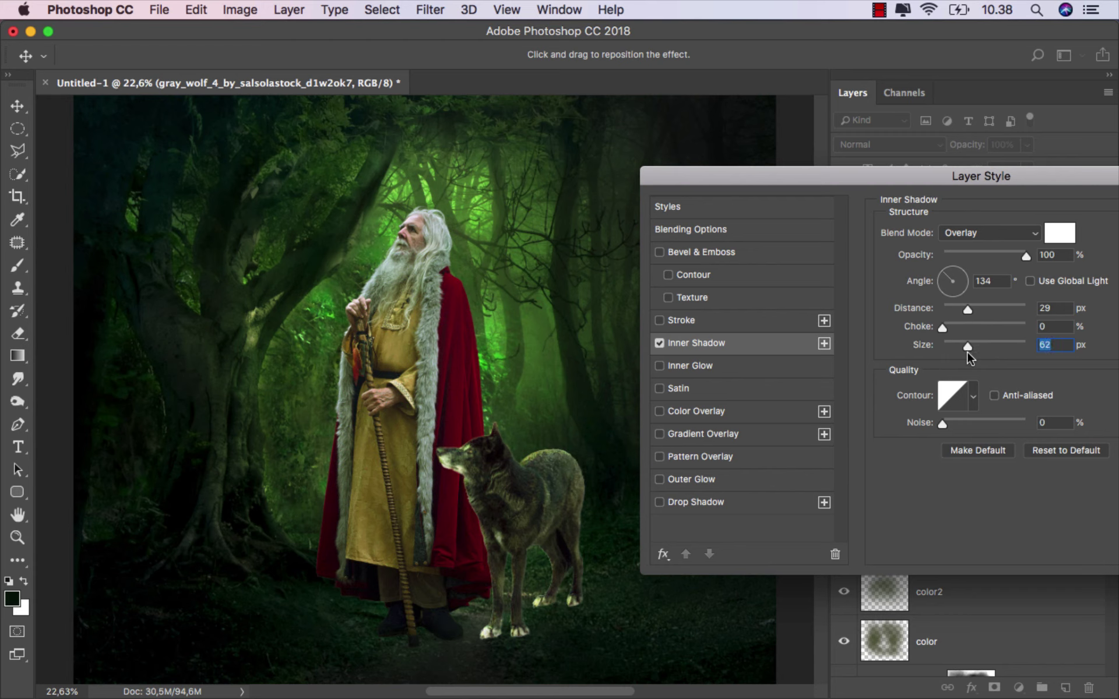
left_click_drag(951, 281, 947, 270)
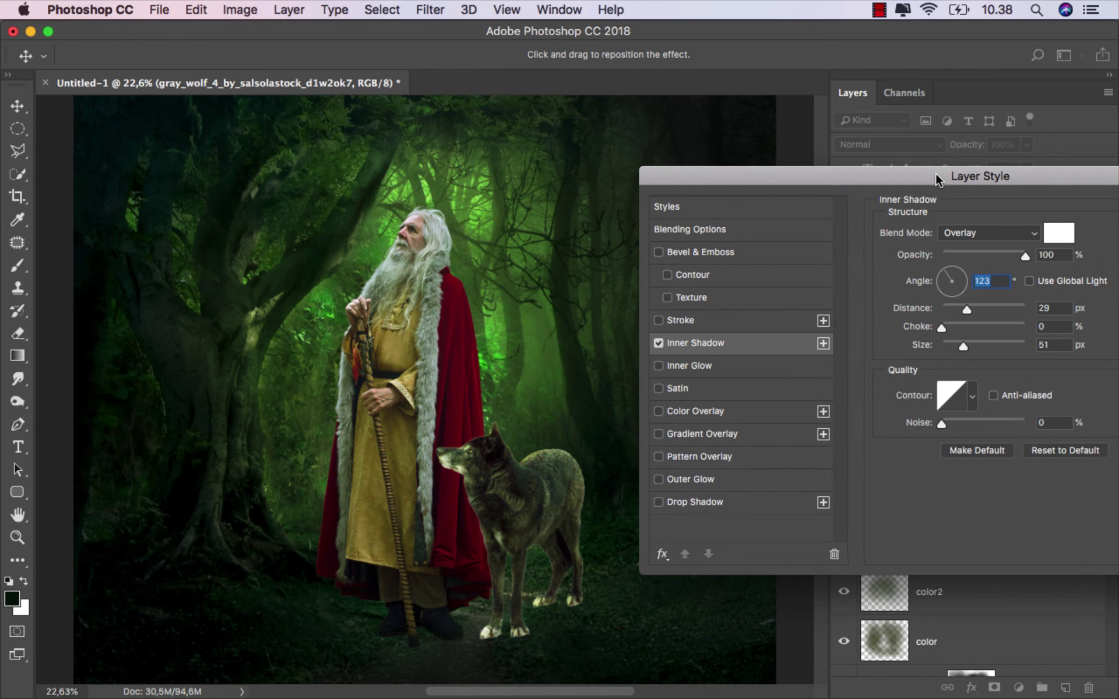
left_click_drag(936, 173, 701, 179)
left_click(995, 215)
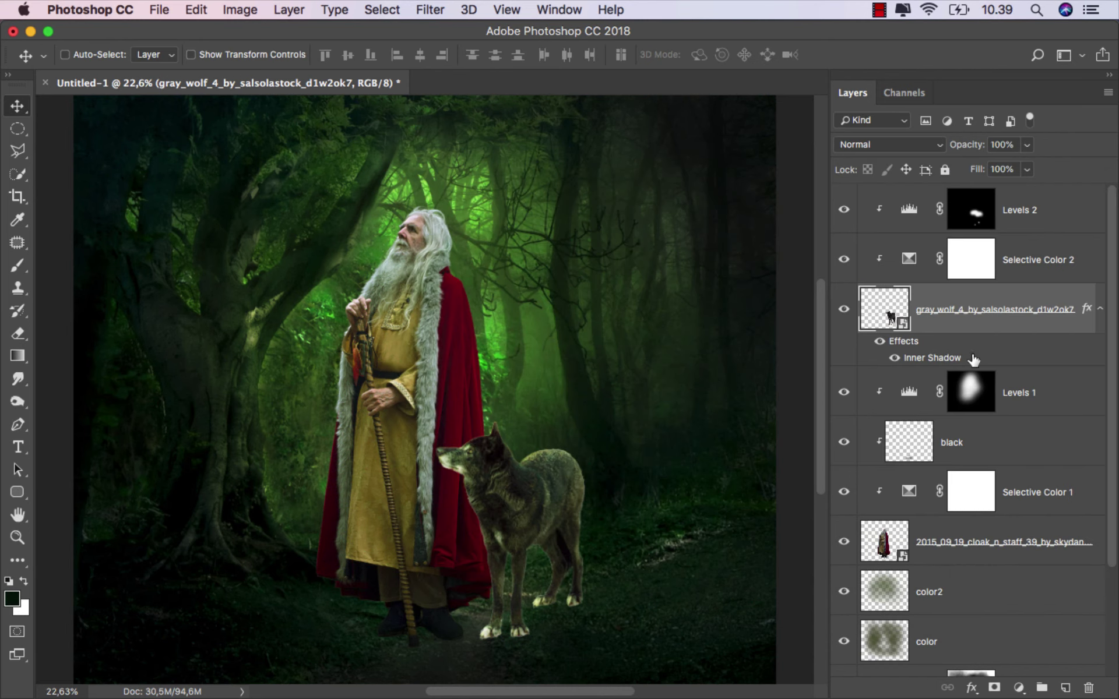
- Convert the wolf's inner shadow into its own top layer with an inverted black mask
right_click(929, 358)
left_click(997, 642)
left_click(972, 321)
left_click_drag(998, 306, 983, 208)
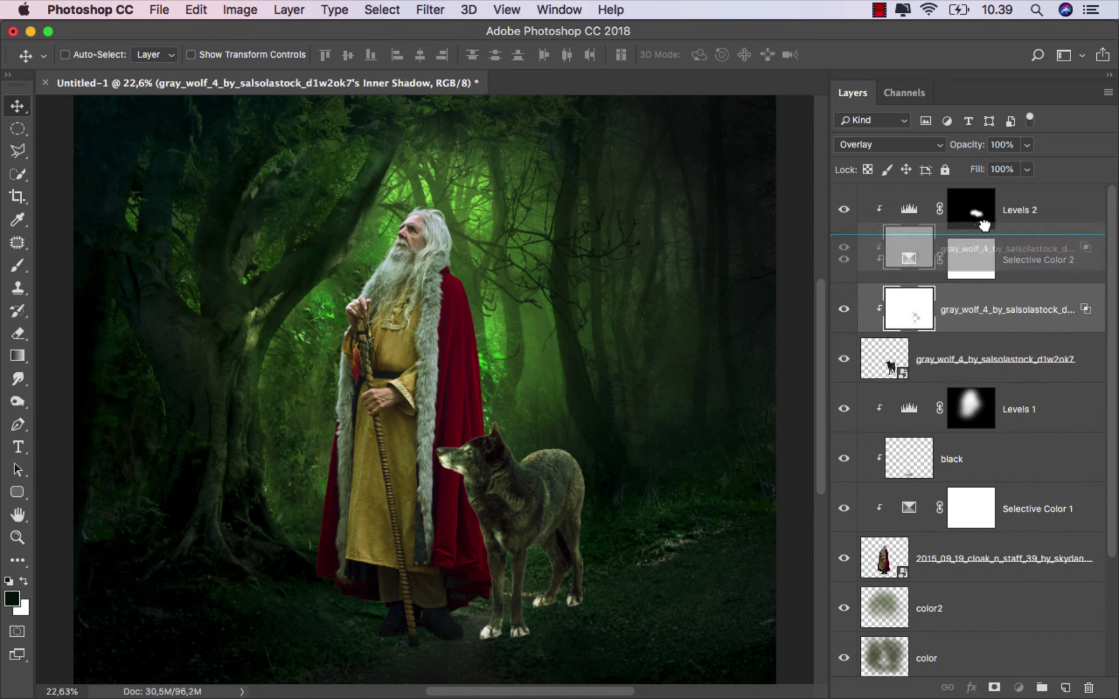
left_click(998, 688)
key("super+i")
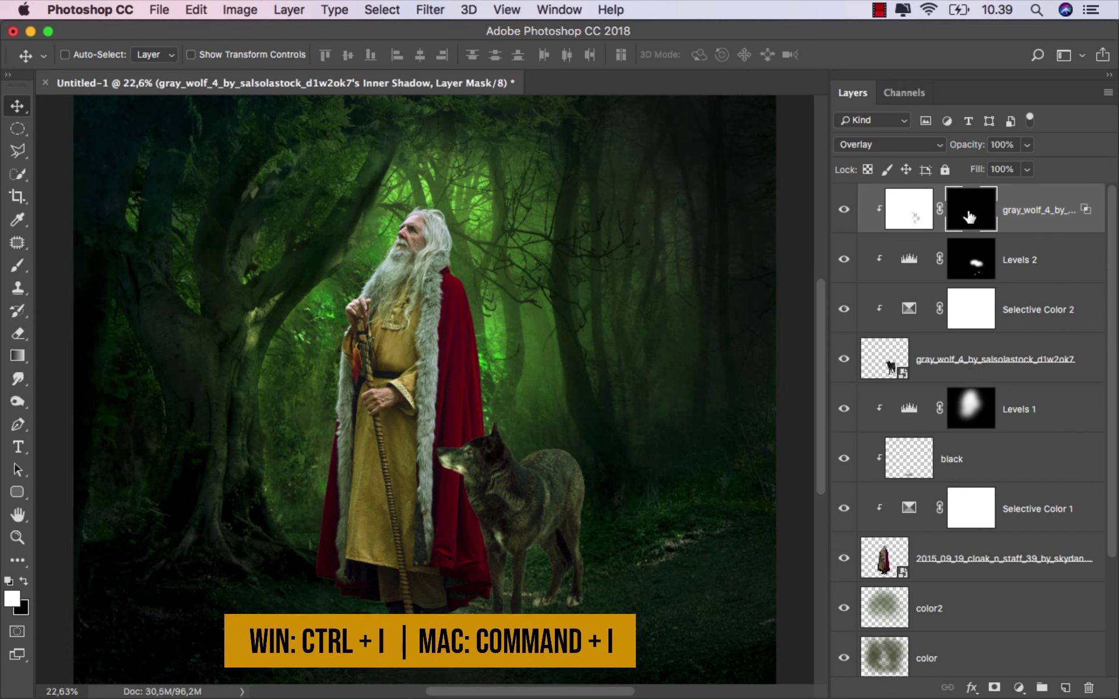
- Paint white at full opacity on the mask to reveal rim light around the wolf's head
left_click(17, 265)
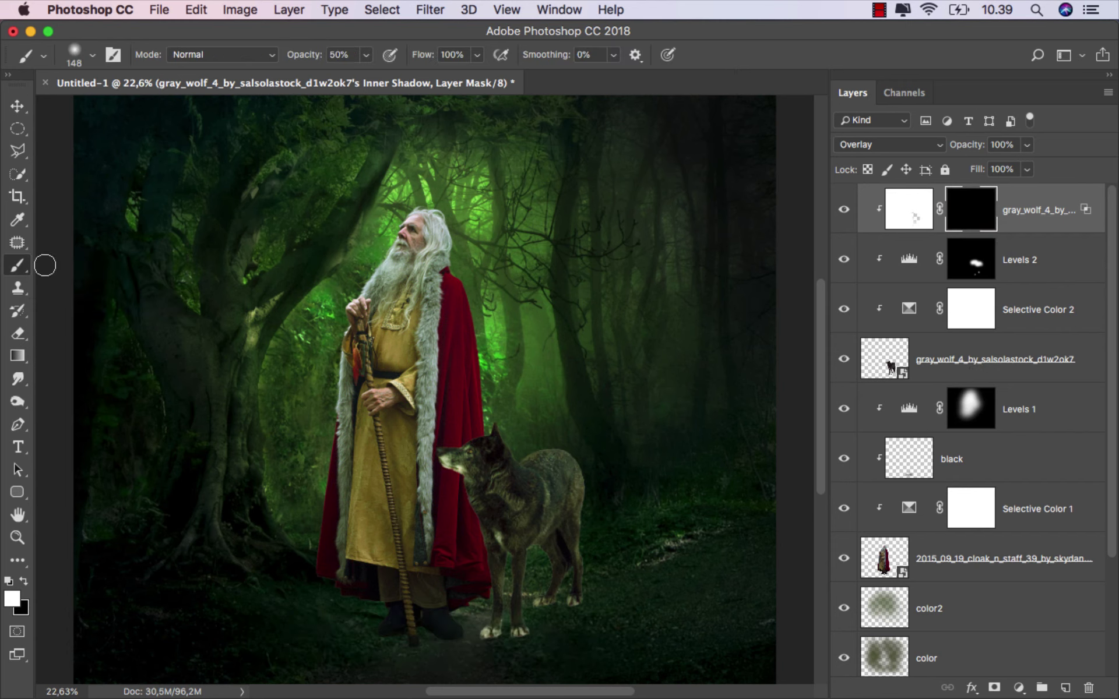
scroll(456, 440, "up", 3)
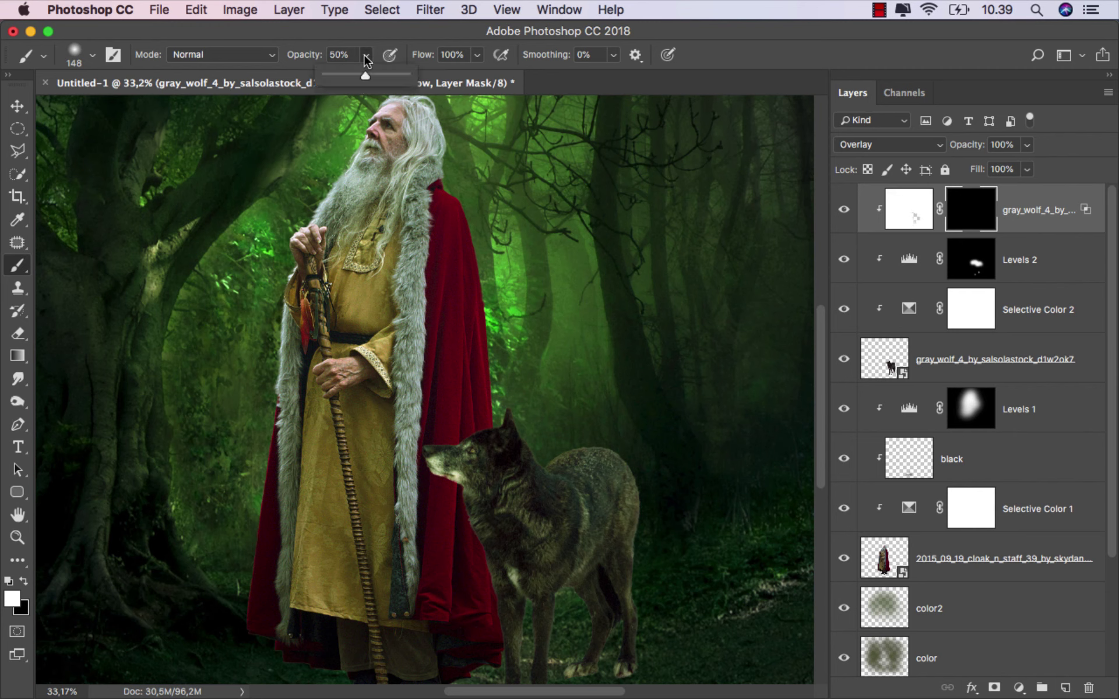
left_click_drag(366, 54, 437, 83)
mouse_move(507, 418)
left_mouse_down()
mouse_move(427, 445)
mouse_move(512, 425)
mouse_move(540, 456)
mouse_move(615, 450)
mouse_move(687, 516)
mouse_move(701, 468)
left_mouse_up()
scroll(490, 489, "down", 2)
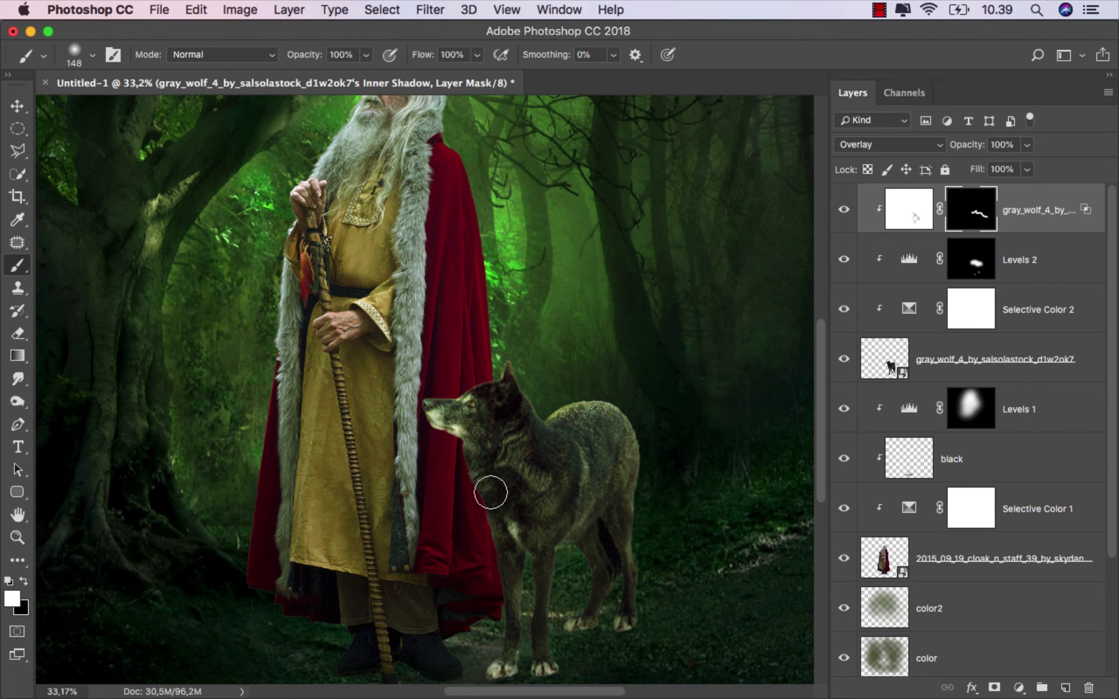
scroll(483, 525, "down", 2)
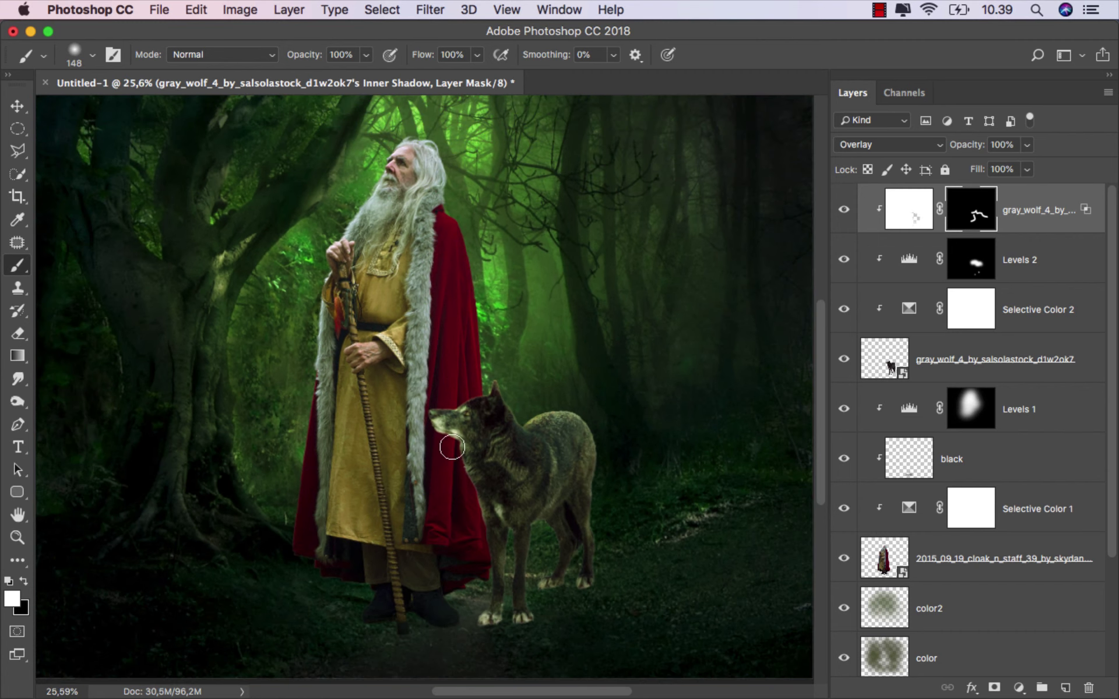
scroll(477, 493, "down", 1)
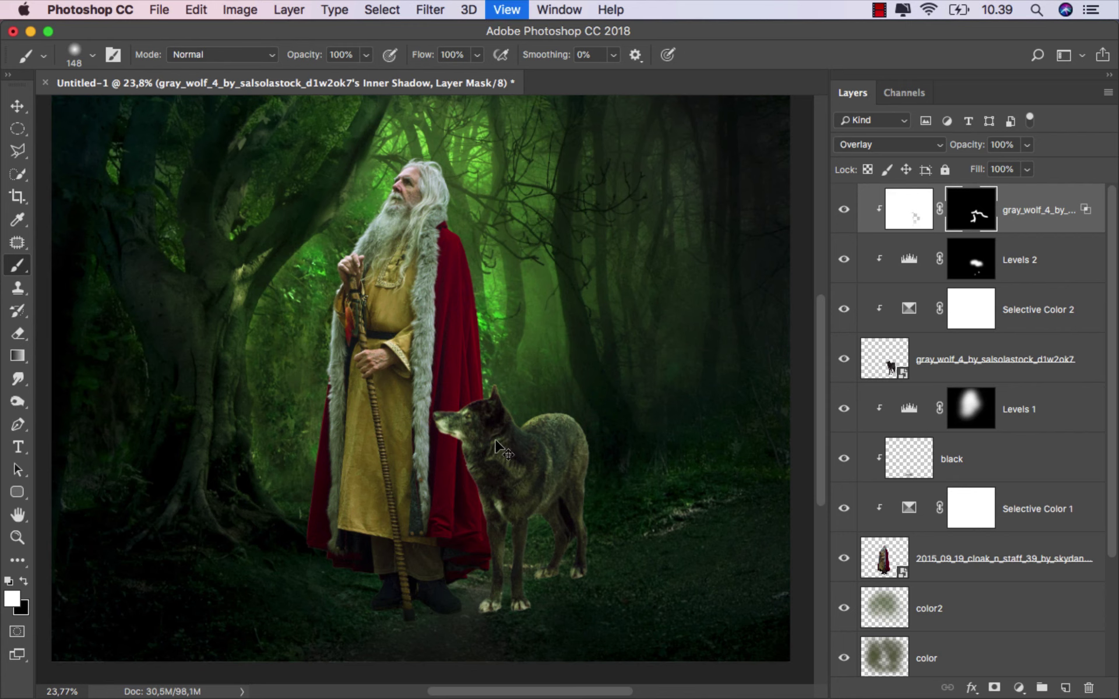
scroll(495, 443, "down", 1)
left_click(844, 209)
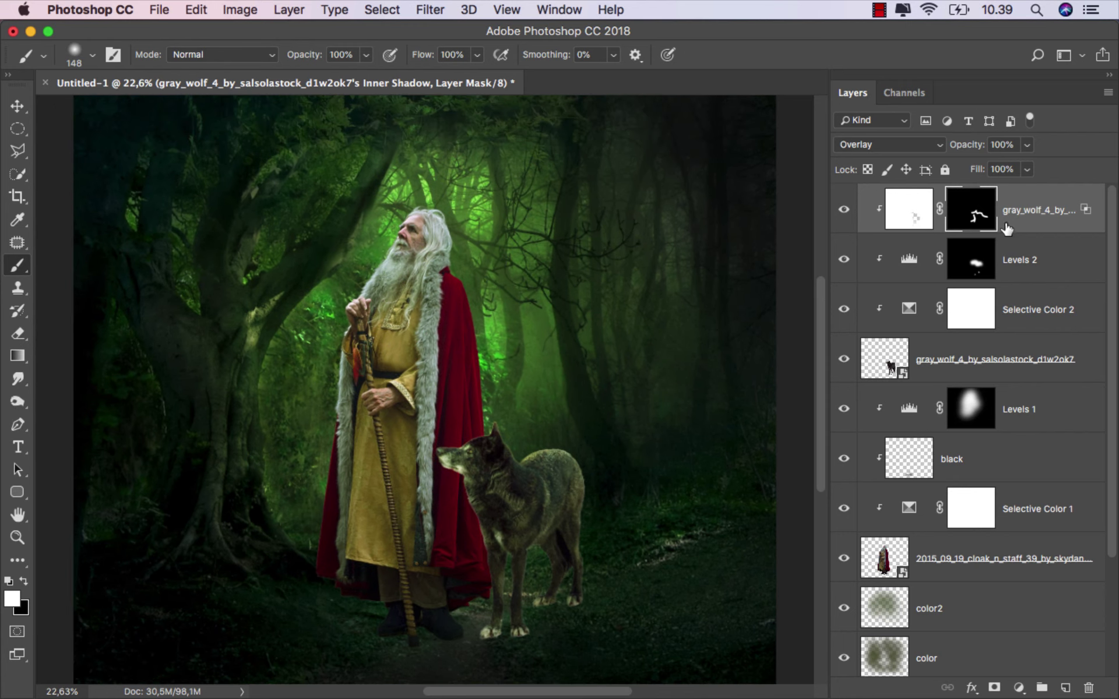
key("v")
key("ctrl+2")
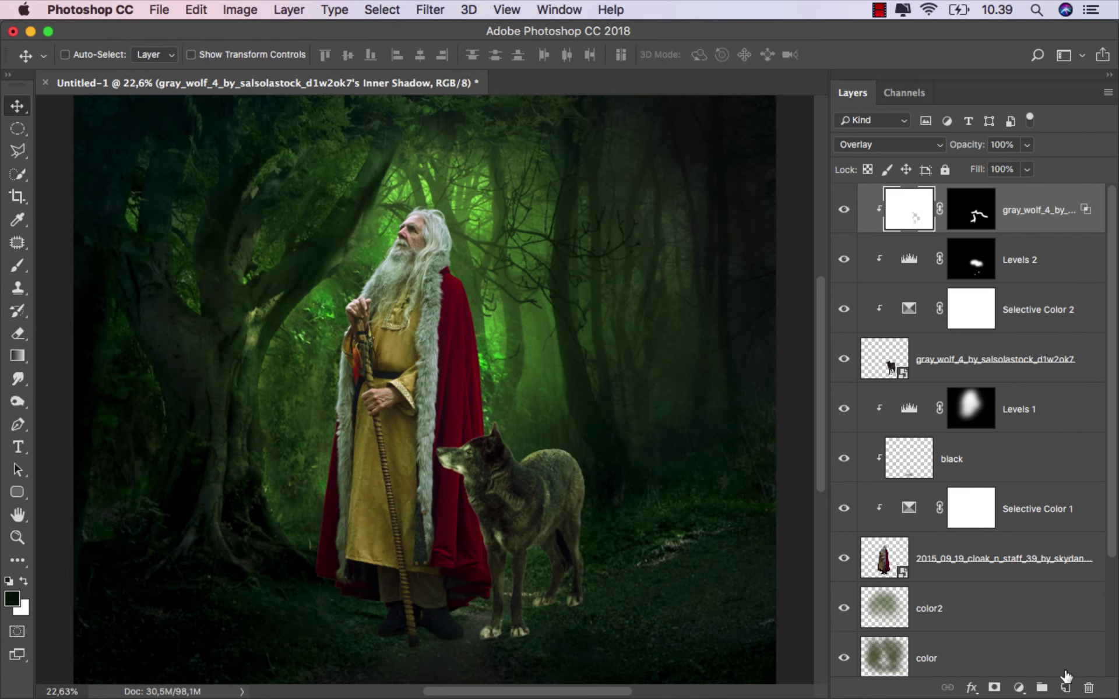
- Add a new clipped layer named 'black' above the wolf layers, set to Multiply
left_click(1066, 679)
right_click(947, 210)
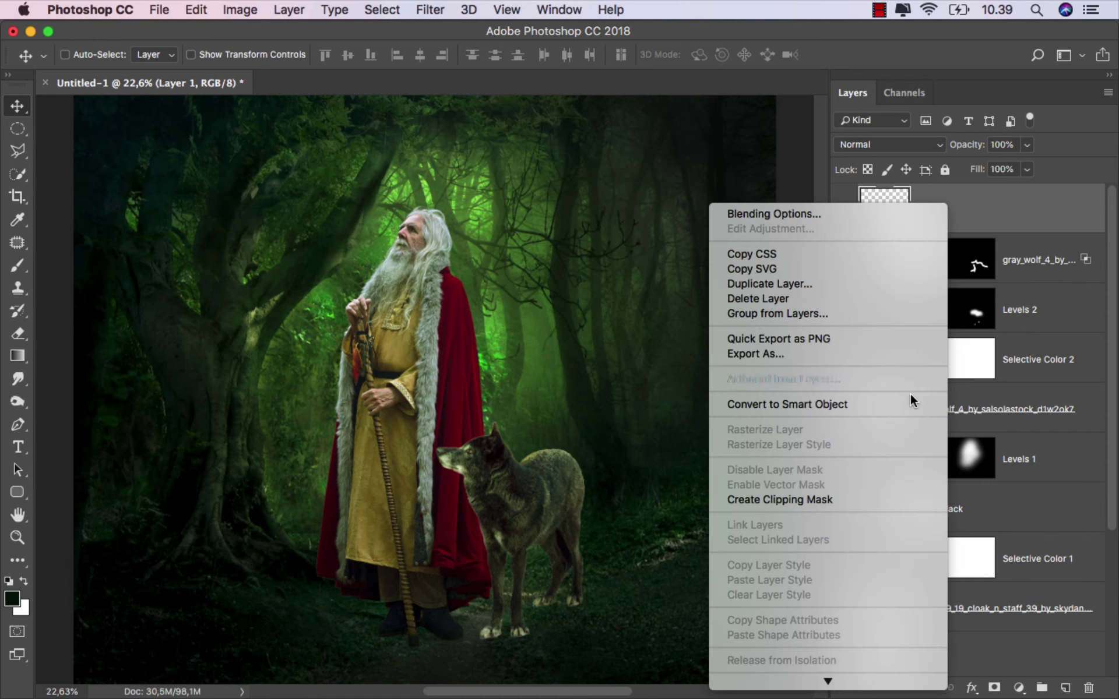
left_click(848, 500)
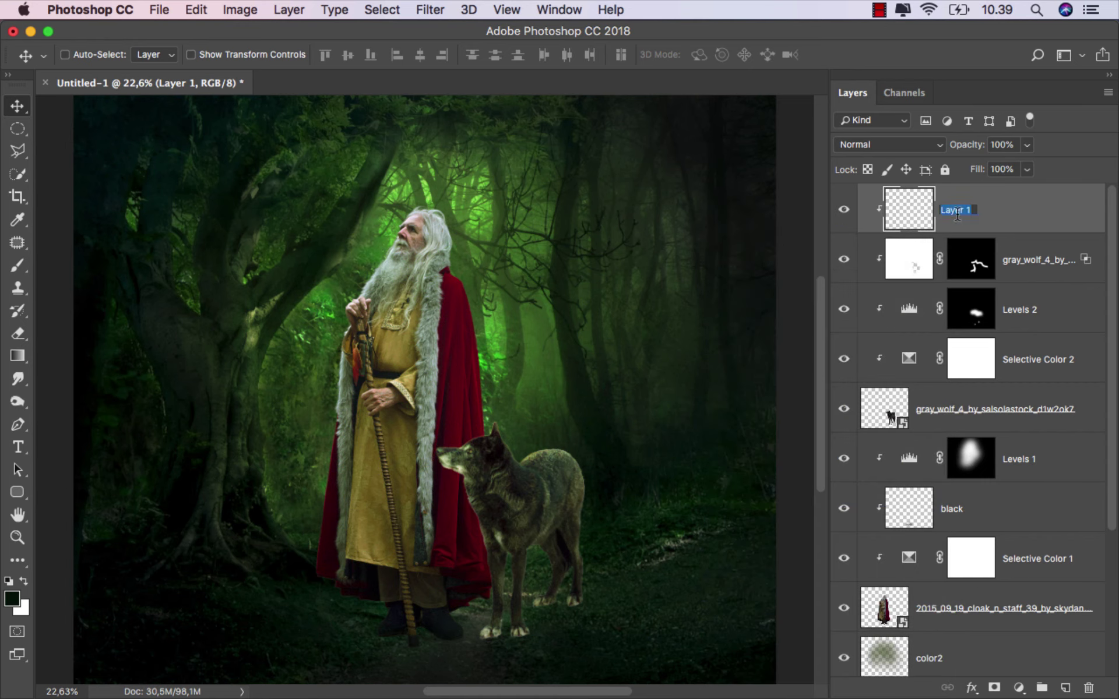
type("black")
key("Return")
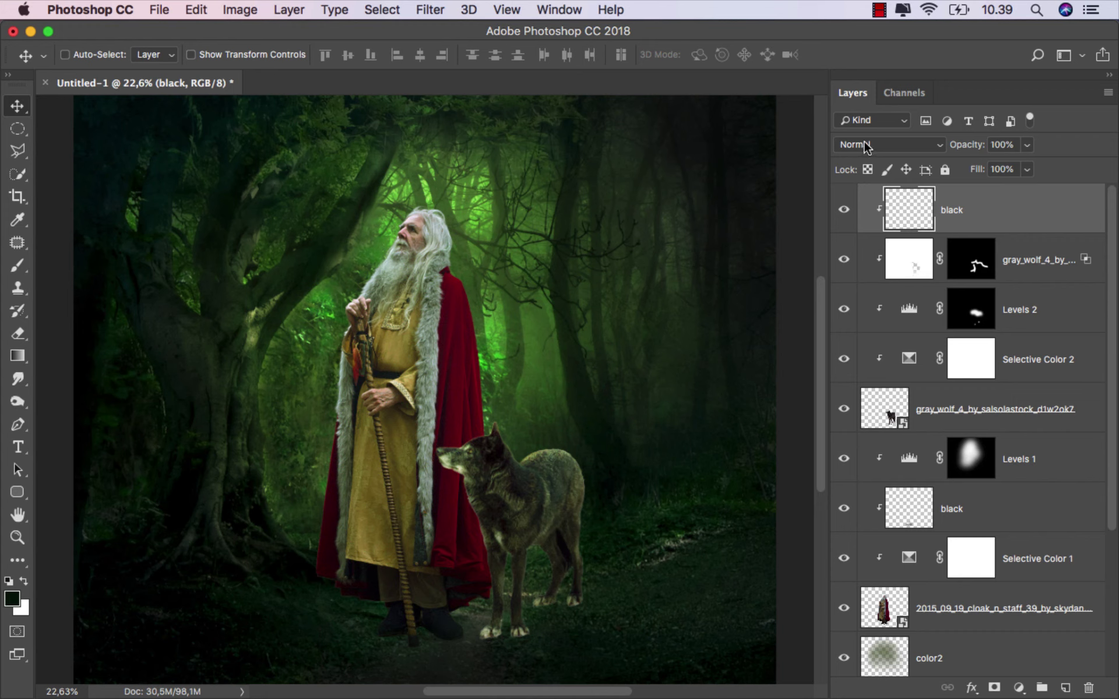
left_click(866, 147)
left_click(862, 190)
- Set up the brush at 21% opacity with a dark green colour near the wolf's legs
left_click(19, 266)
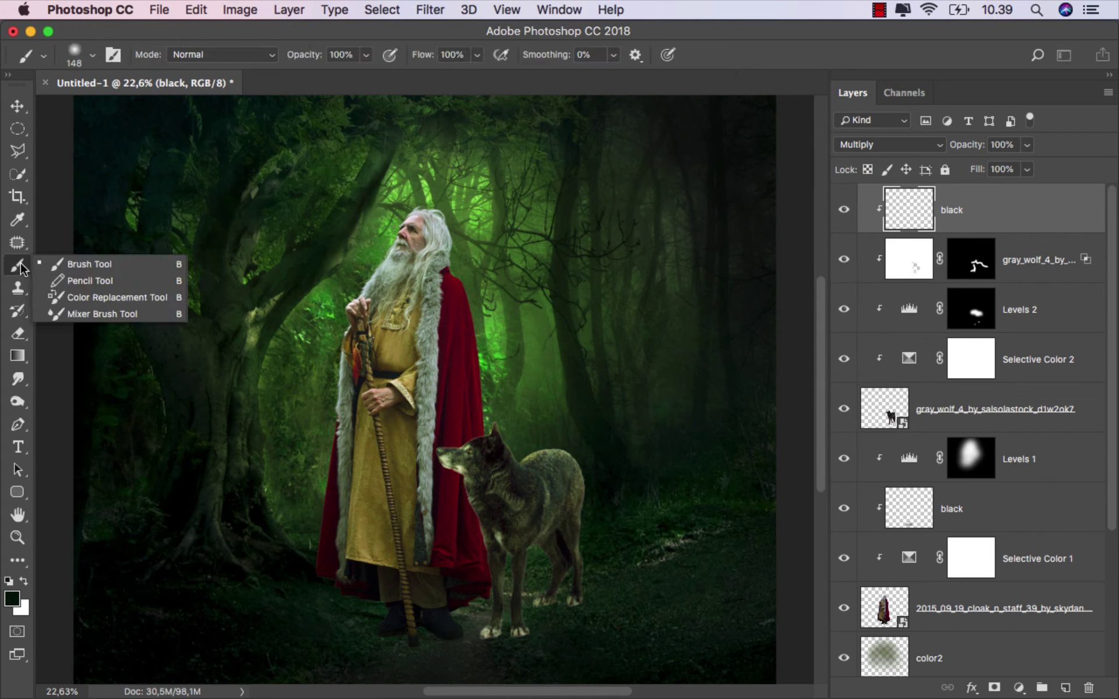
left_click(88, 264)
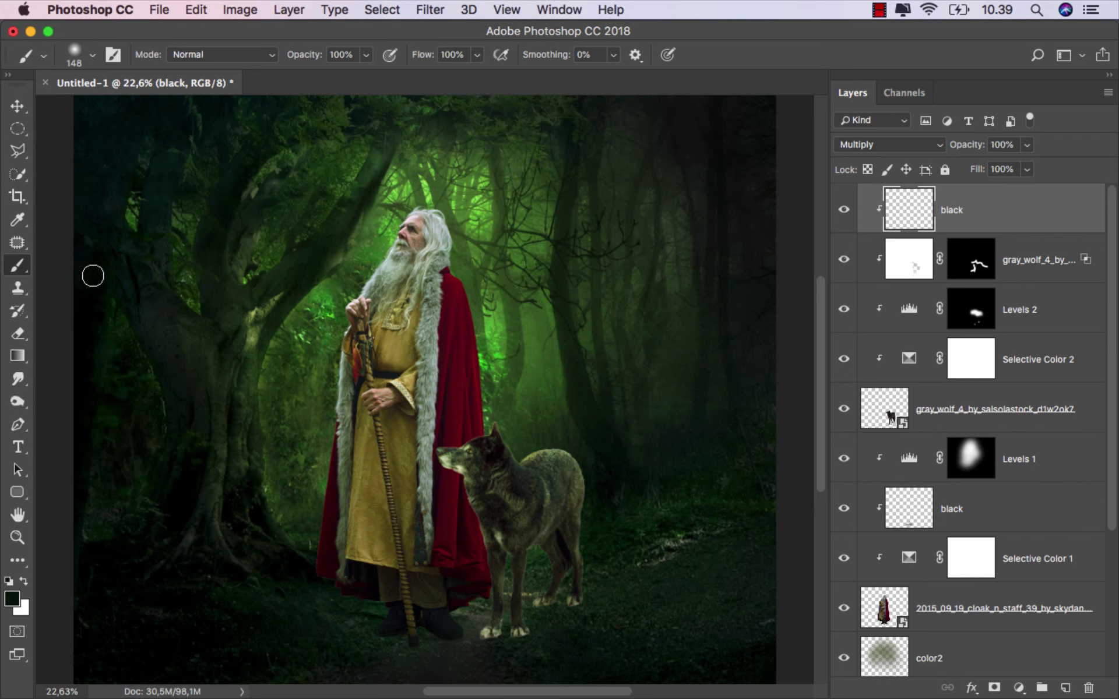
left_click(366, 55)
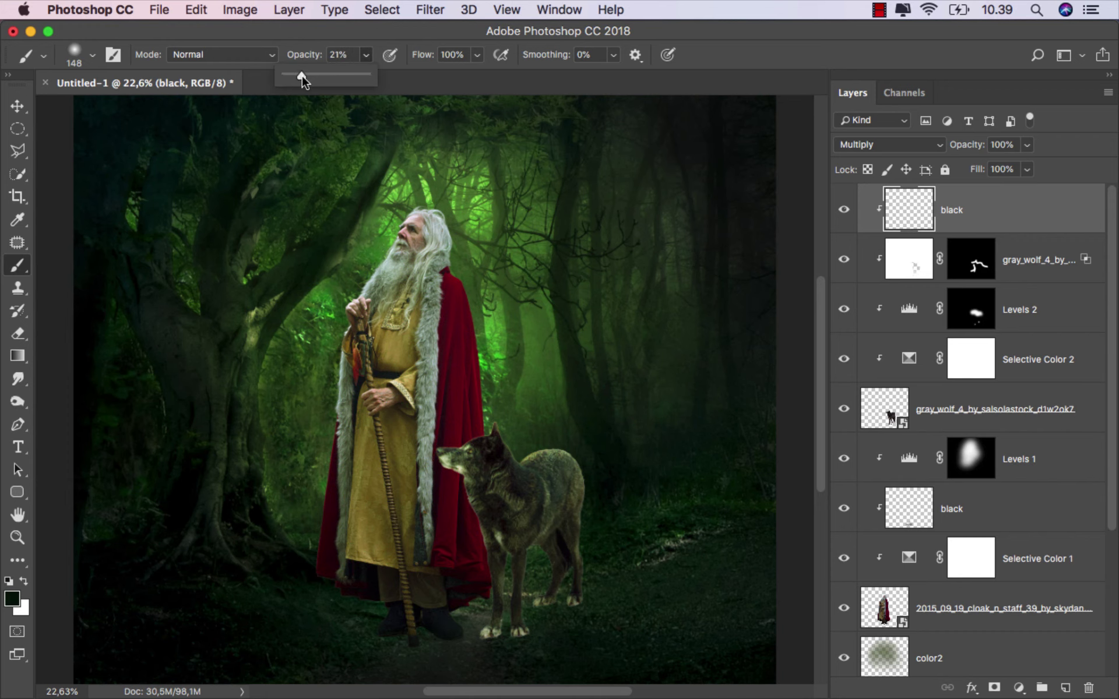
scroll(528, 468, "up", 5)
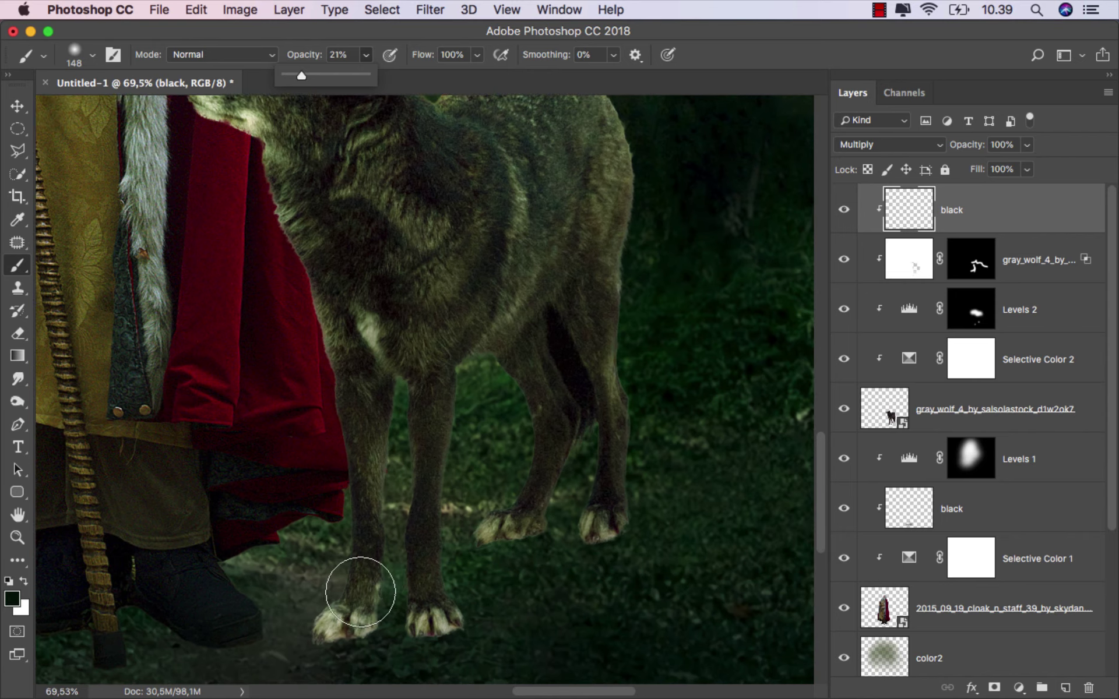
left_click_drag(379, 609, 457, 462)
left_click(425, 517, "alt")
left_click_drag(407, 519, 443, 519)
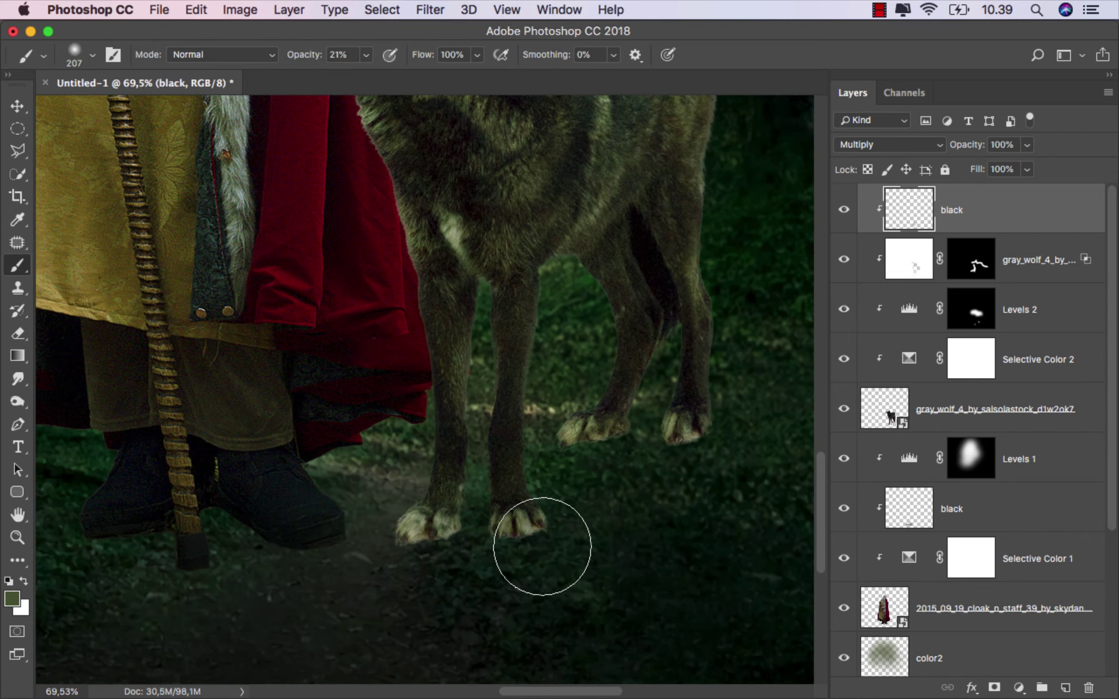
- Enlarge the brush and softly darken the wolf's legs and paws on the black layer
scroll(460, 559, "up", 5)
scroll(478, 553, "right", 5)
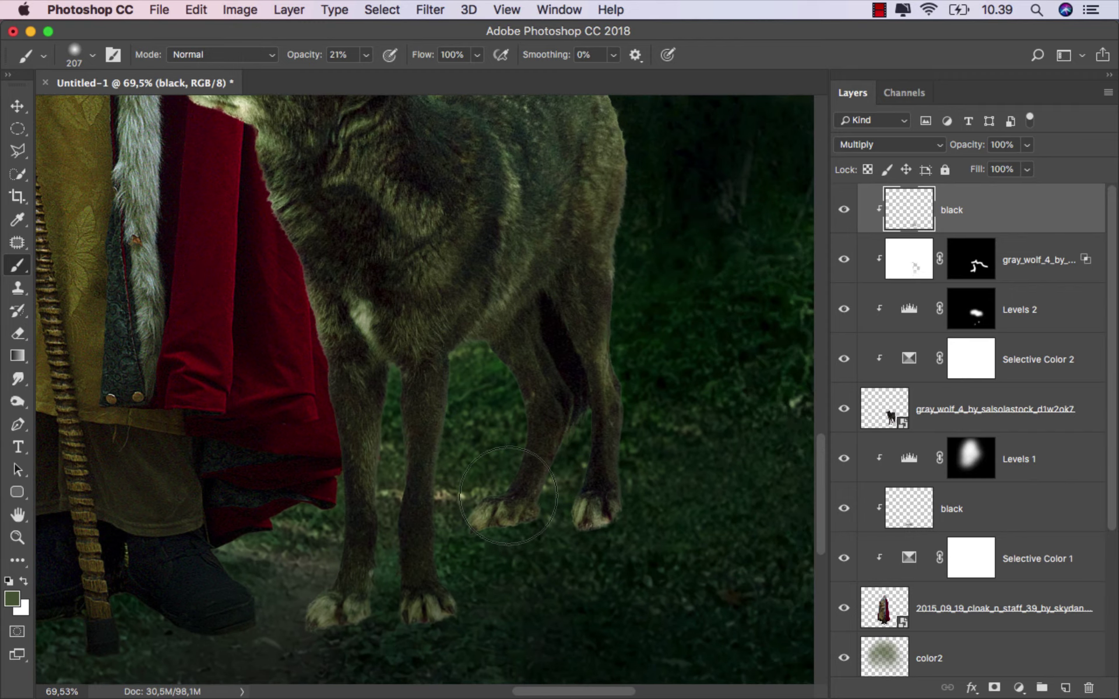
scroll(594, 387, "down", 2)
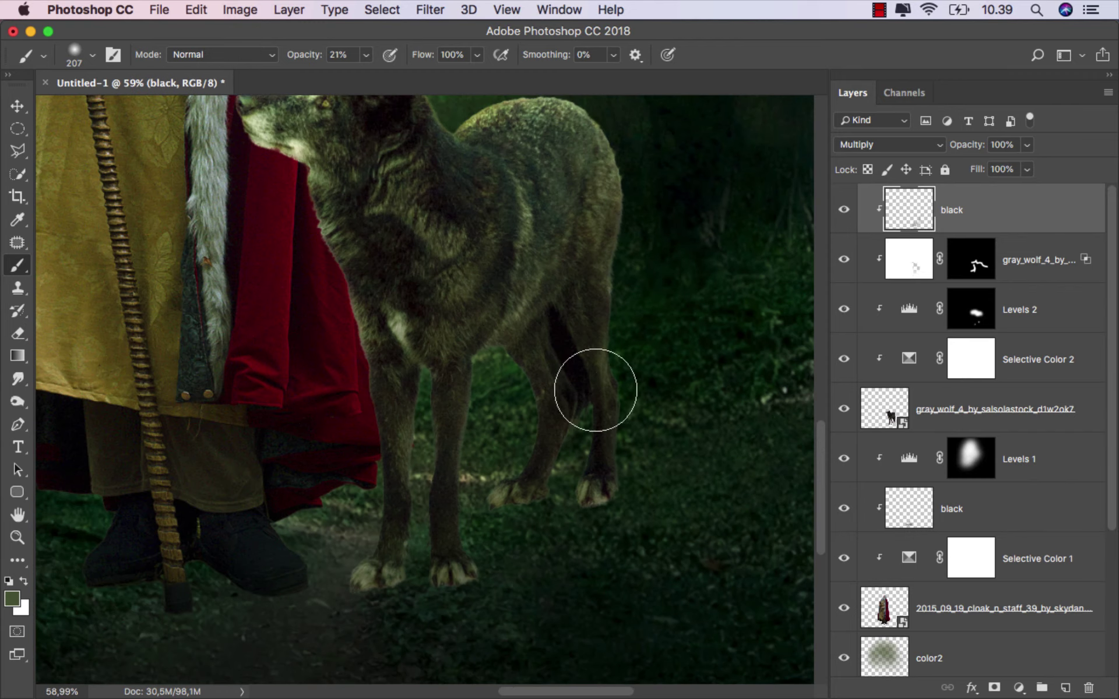
left_click_drag(535, 390, 582, 390)
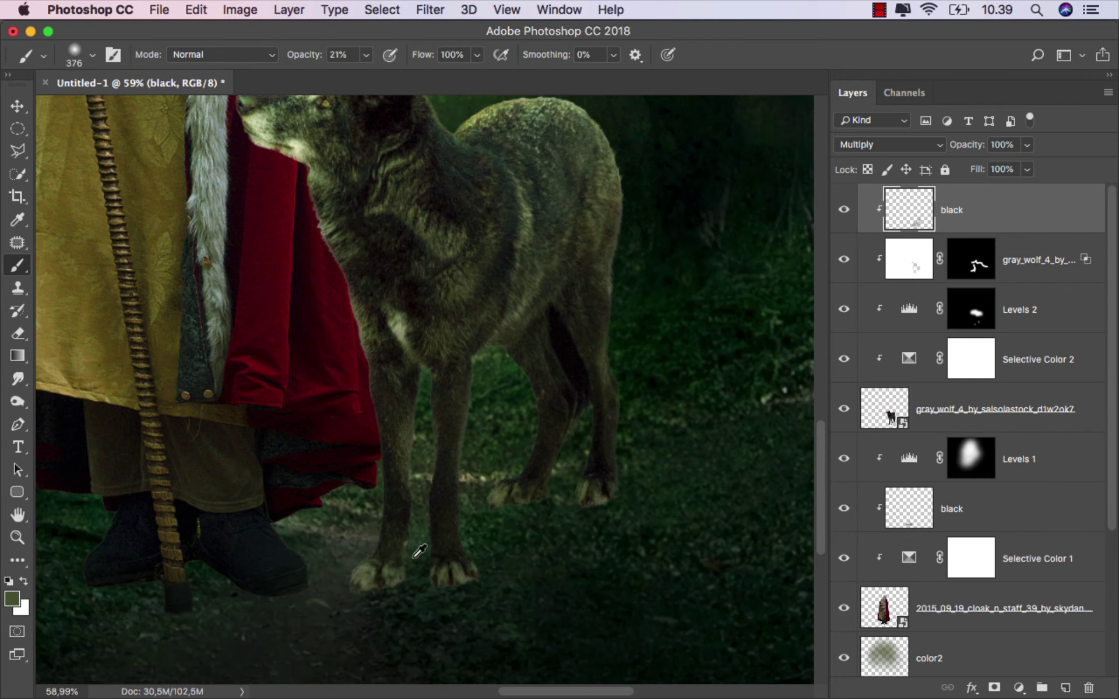
scroll(470, 530, "down", 2)
scroll(569, 394, "down", 2)
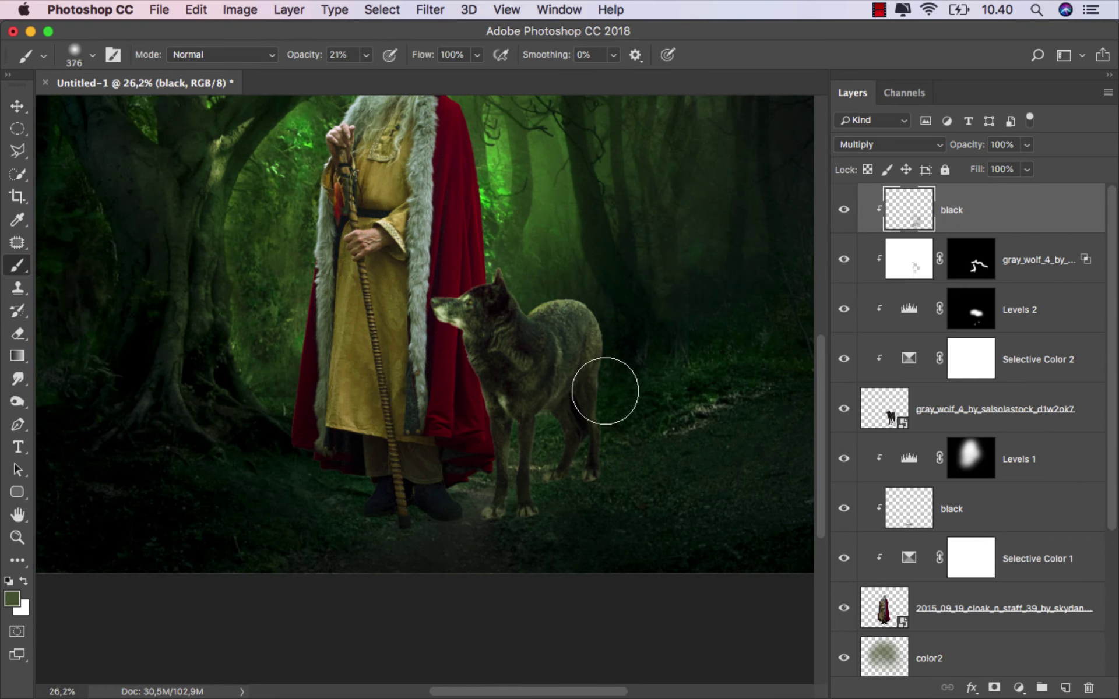
scroll(440, 437, "down", 1)
scroll(440, 437, "down", 1)
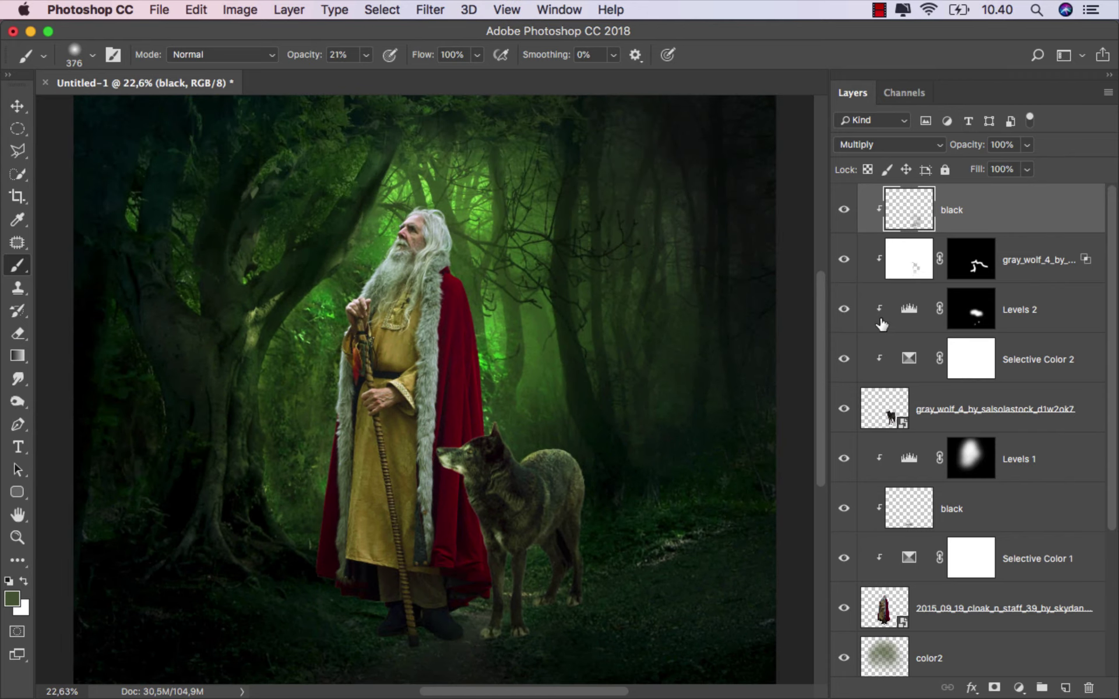
left_click(843, 211)
- Add a new layer named 'shadow' above color2 and set its blend mode to Multiply
left_click_drag(1112, 514, 1113, 546)
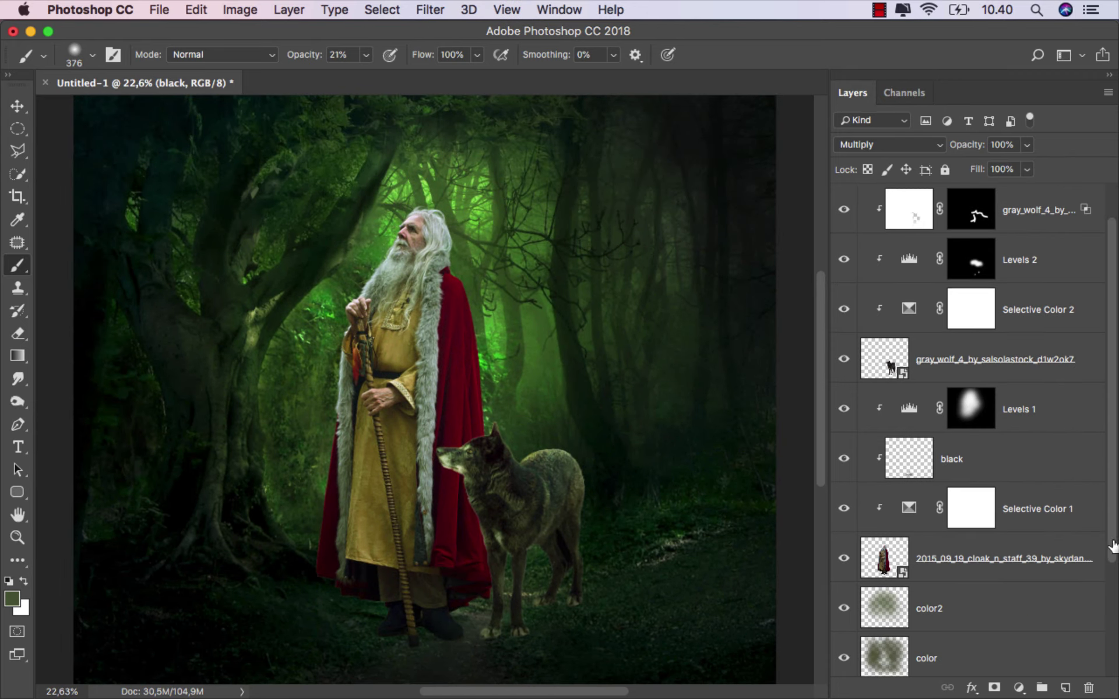
left_click(979, 601)
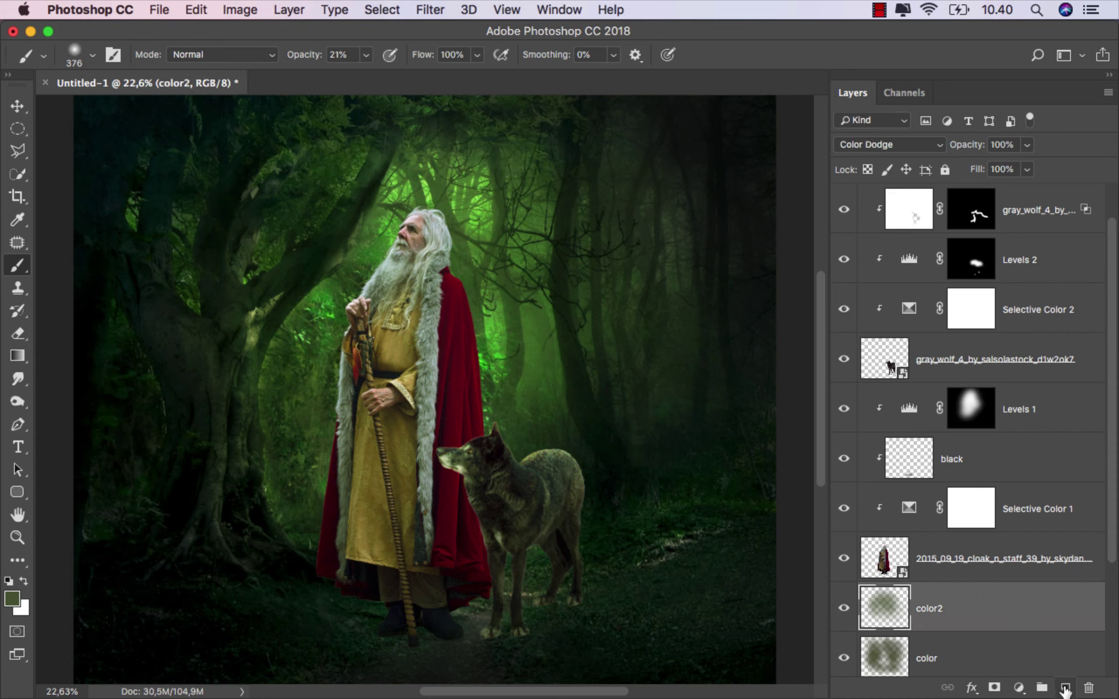
left_click(1065, 689)
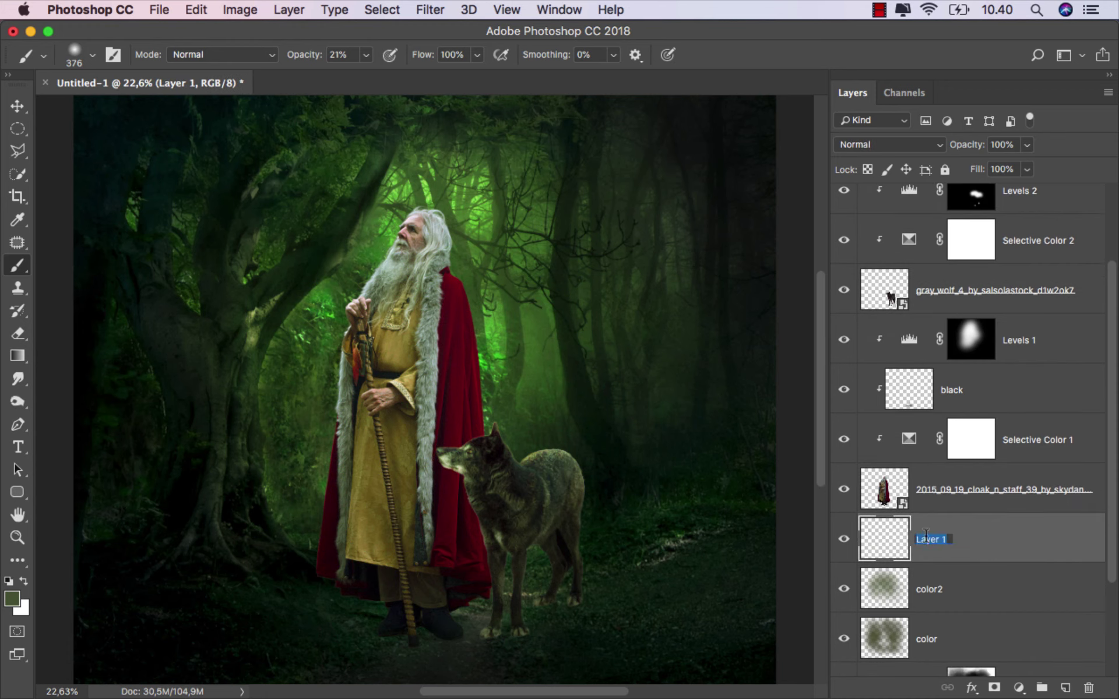
type("ow")
key("Return")
left_click(869, 144)
left_click(867, 189)
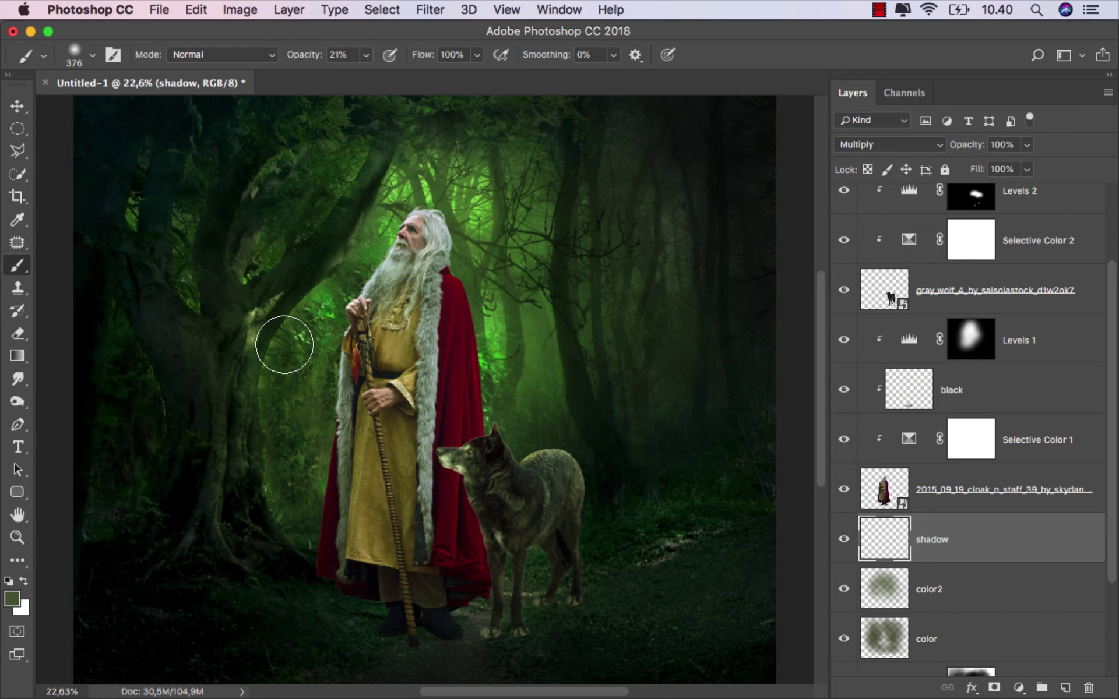
- Reset the paint colour to black and shrink the soft brush for detailed shadow work
scroll(434, 668, "up", 3)
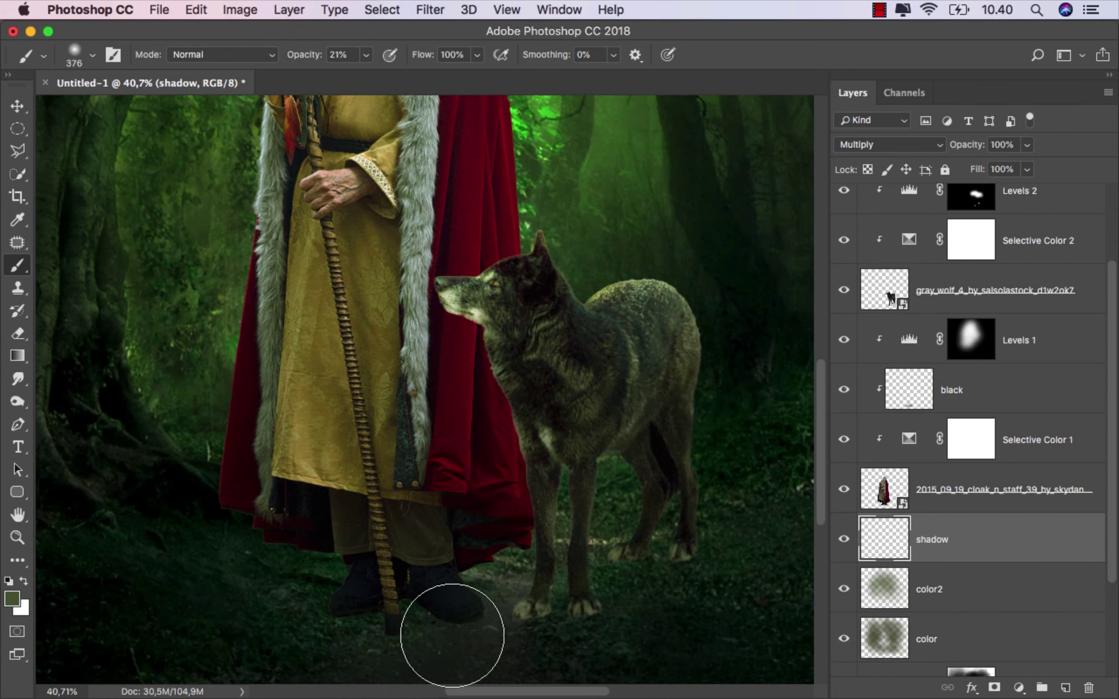
left_click(8, 581)
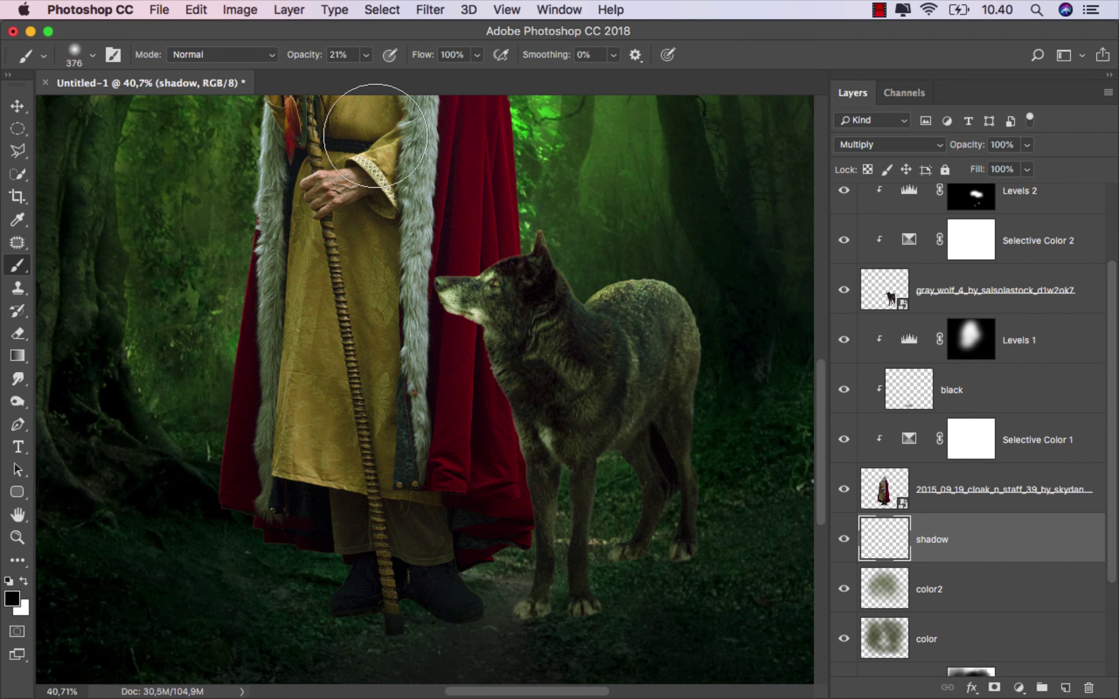
scroll(474, 437, "down", 2)
left_click_drag(500, 512, 457, 579)
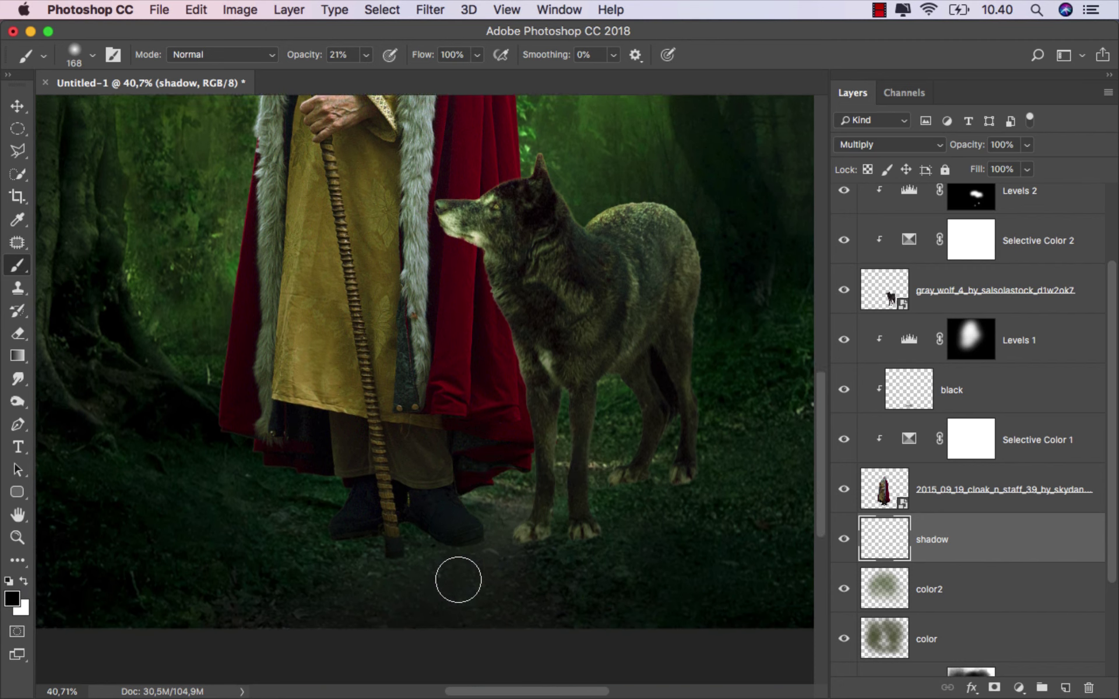
scroll(457, 579, "down", 2)
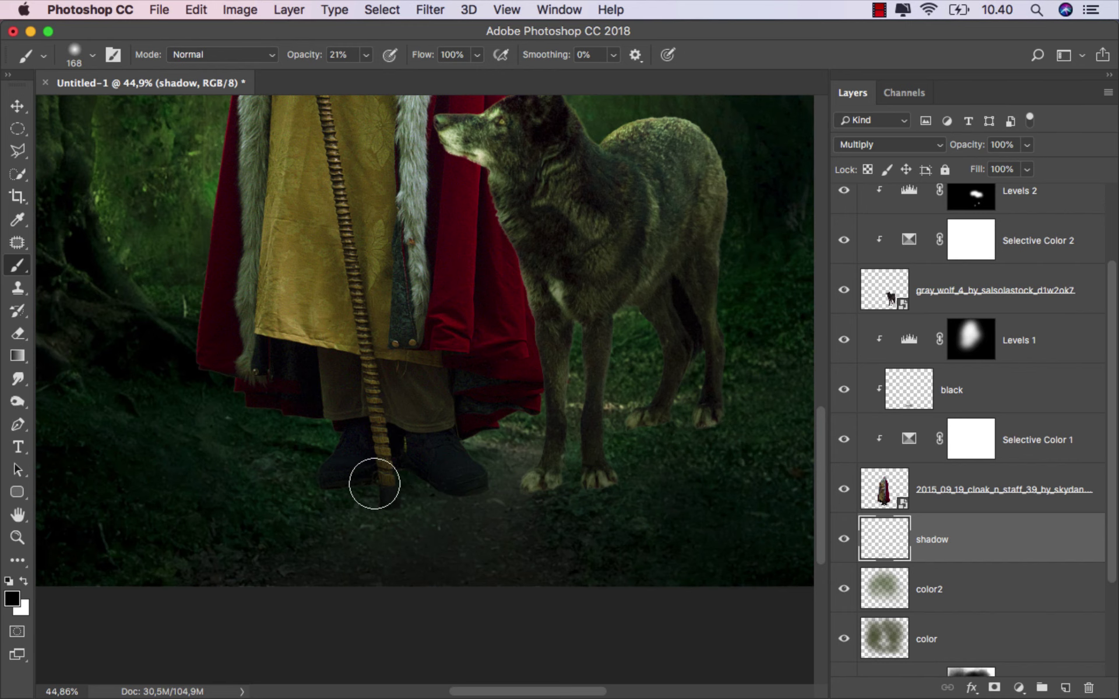
left_click_drag(460, 492, 437, 491)
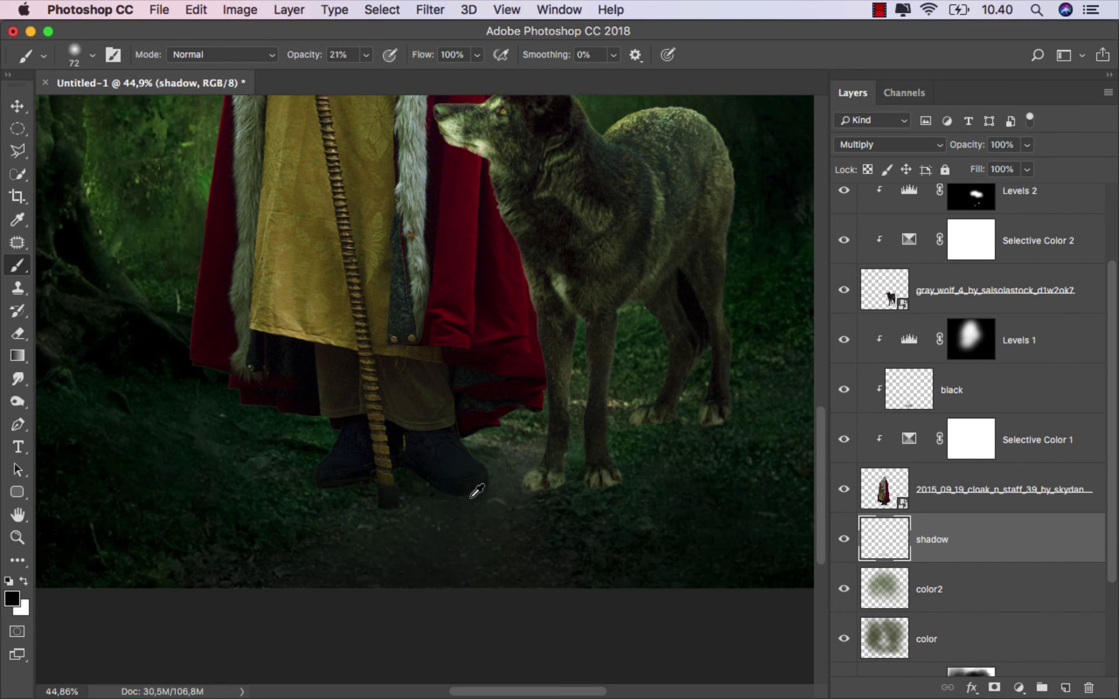
scroll(475, 492, "up", 5)
scroll(326, 449, "down", 4)
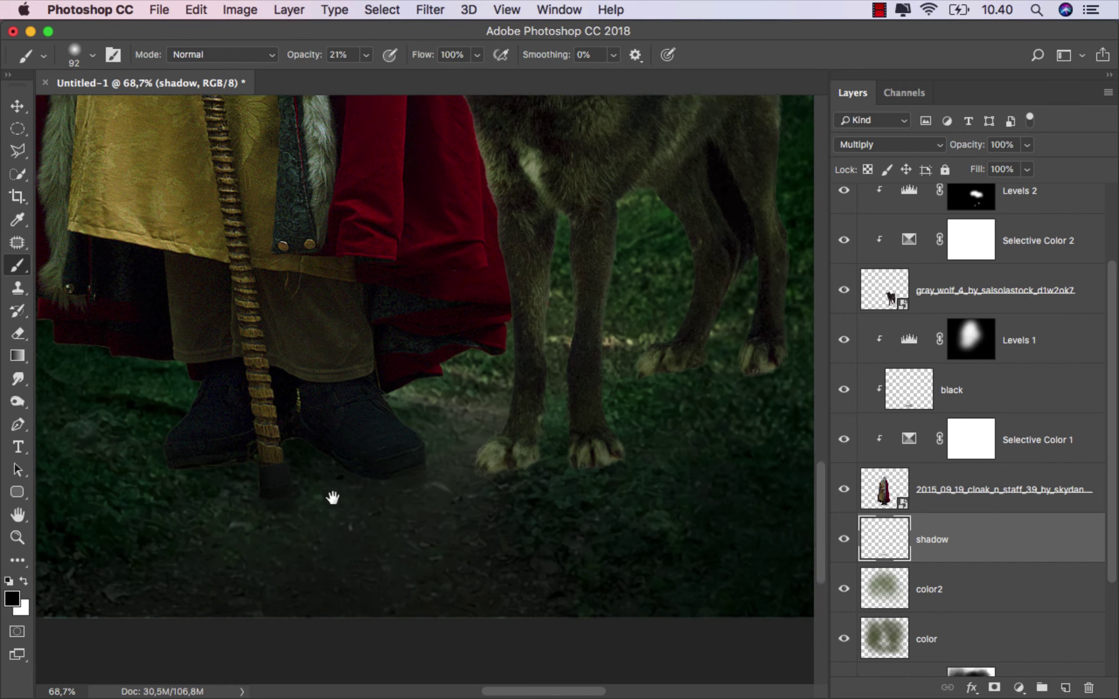
scroll(332, 499, "right", 3)
scroll(332, 499, "up", 1)
key("bracketleft")
key("bracketleft")
- Paint soft shadows under the wolf's front and hind paws
left_click_drag(445, 500, 421, 501)
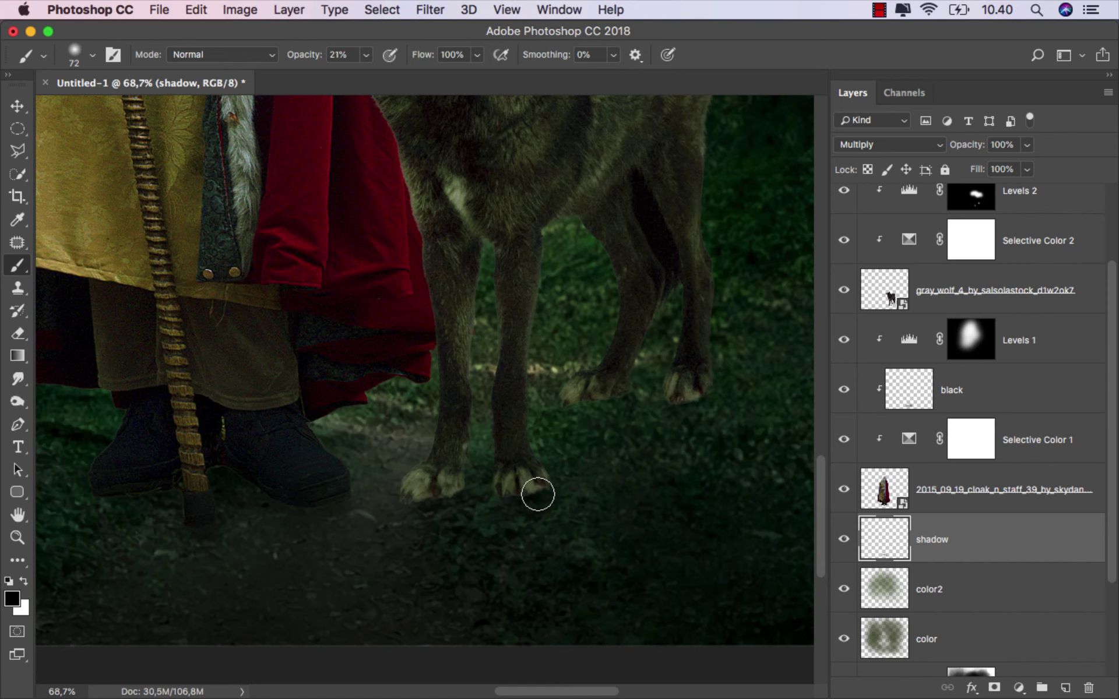
left_click_drag(587, 401, 672, 401)
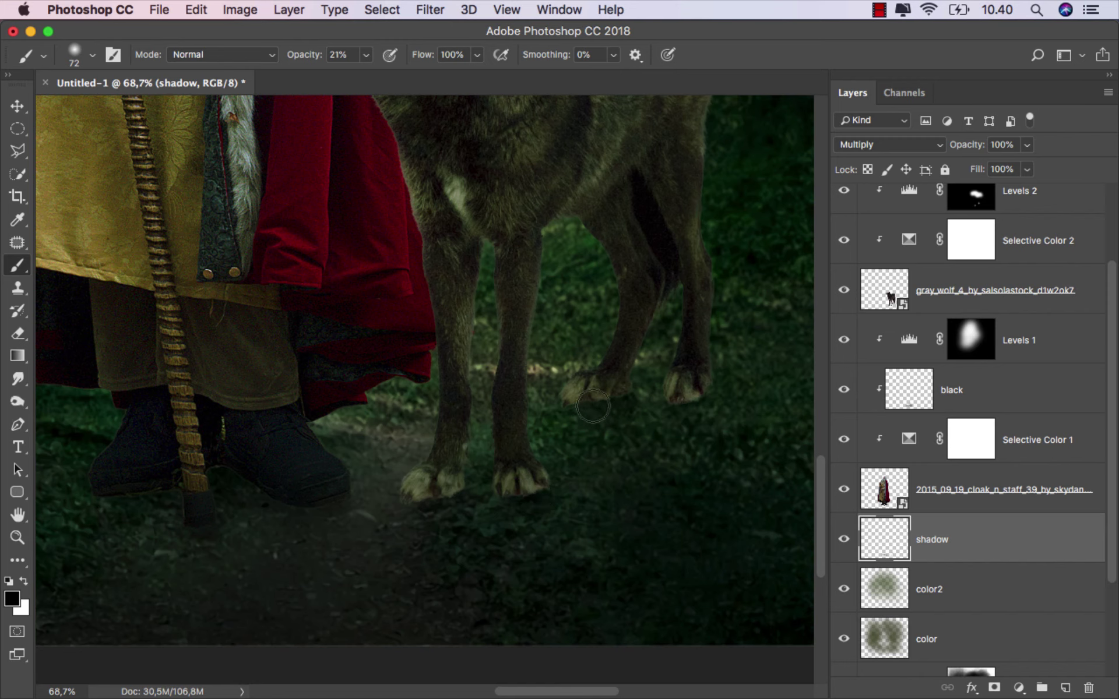
scroll(685, 404, "down", 5)
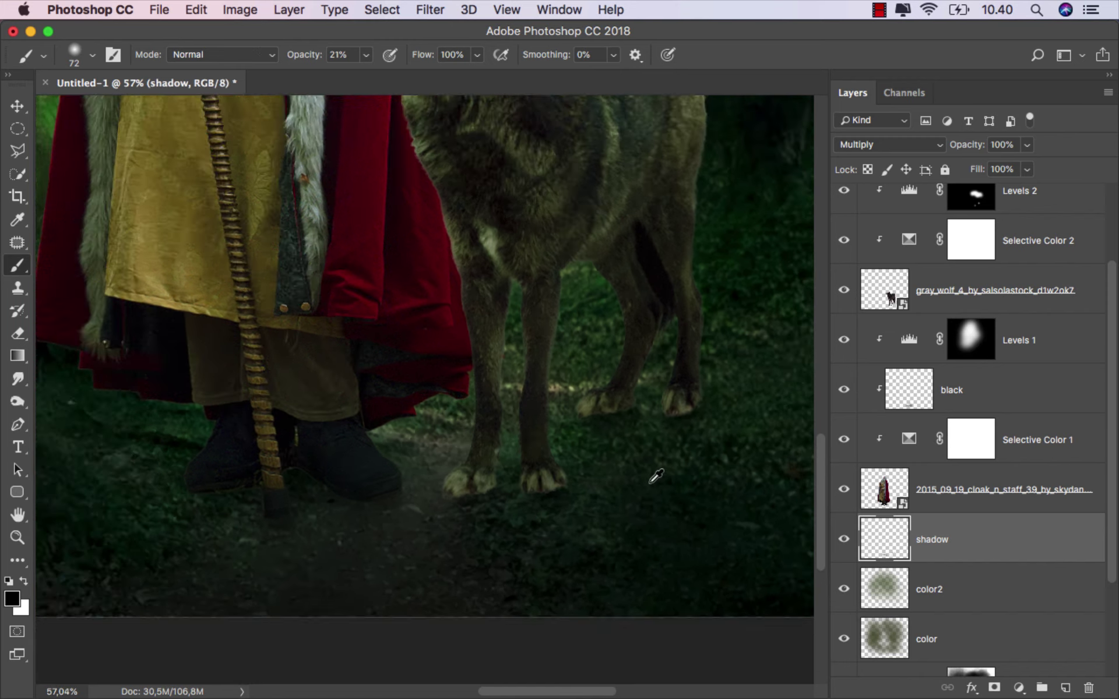
scroll(516, 527, "down", 1)
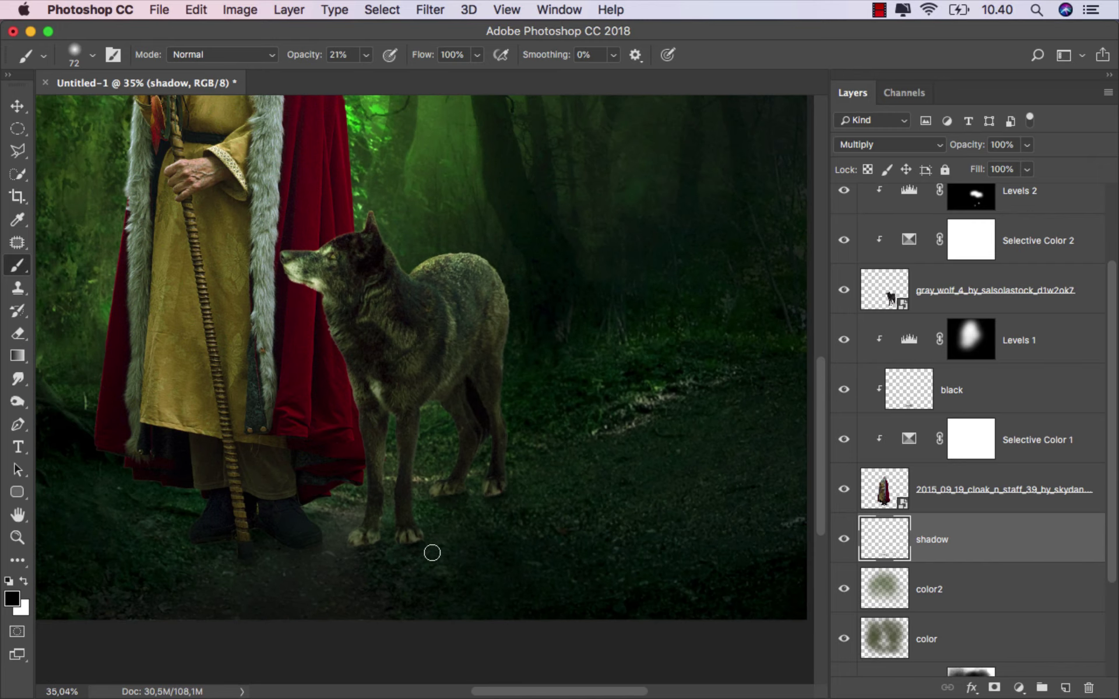
scroll(537, 594, "left", 3)
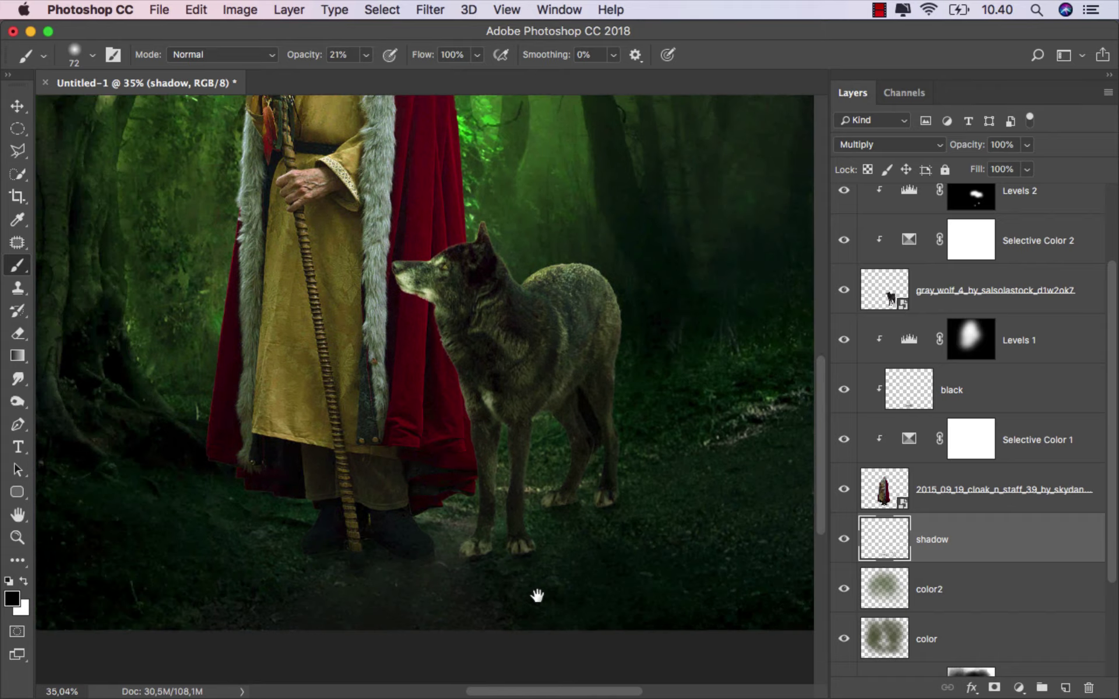
scroll(537, 595, "left", 3)
- Paint a broad, faint shadow beneath the wizard's feet with a larger brush
left_click_drag(452, 540, 572, 650)
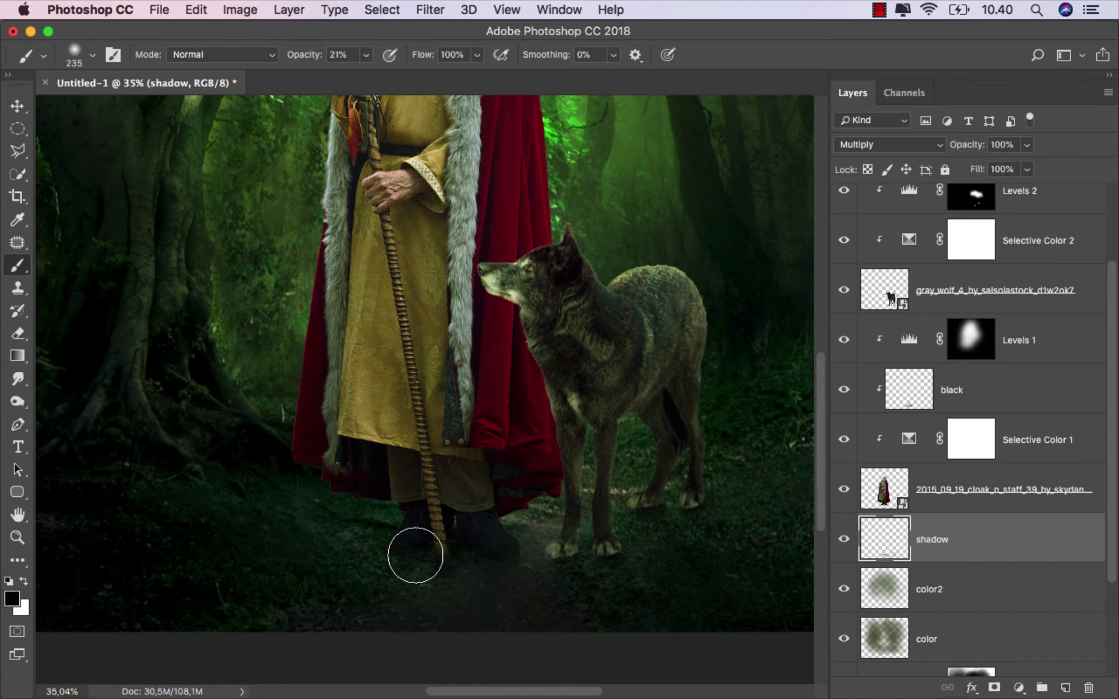
mouse_move(412, 554)
left_mouse_down()
mouse_move(487, 585)
mouse_move(453, 589)
left_mouse_up()
left_click_drag(644, 643, 446, 670)
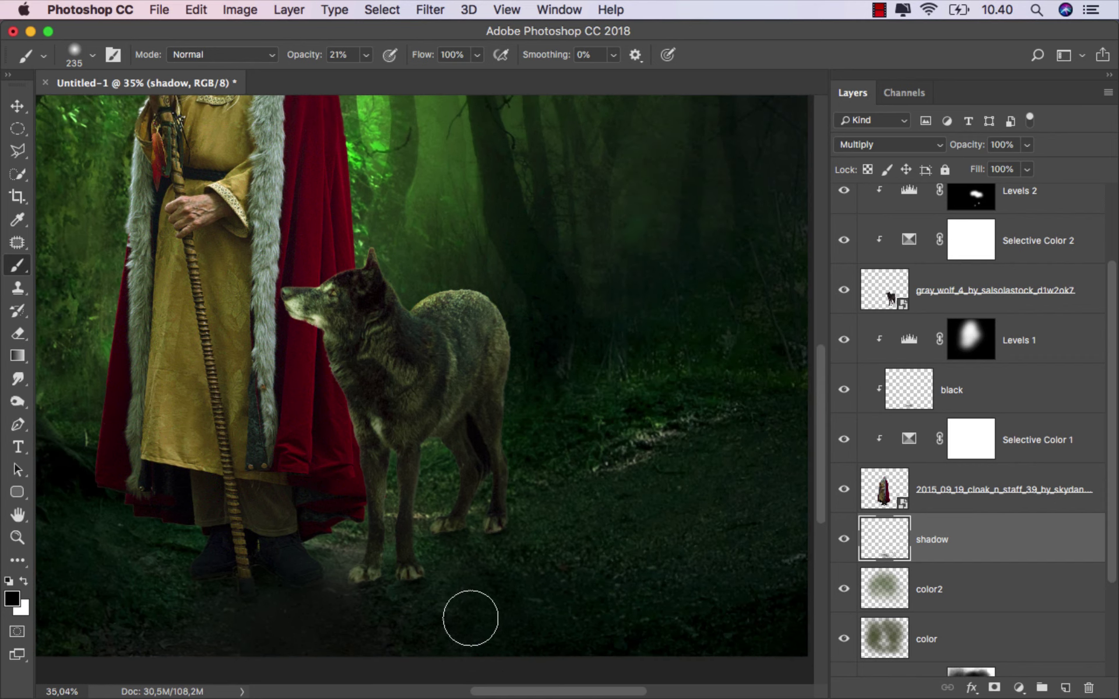
left_click_drag(472, 590, 450, 592)
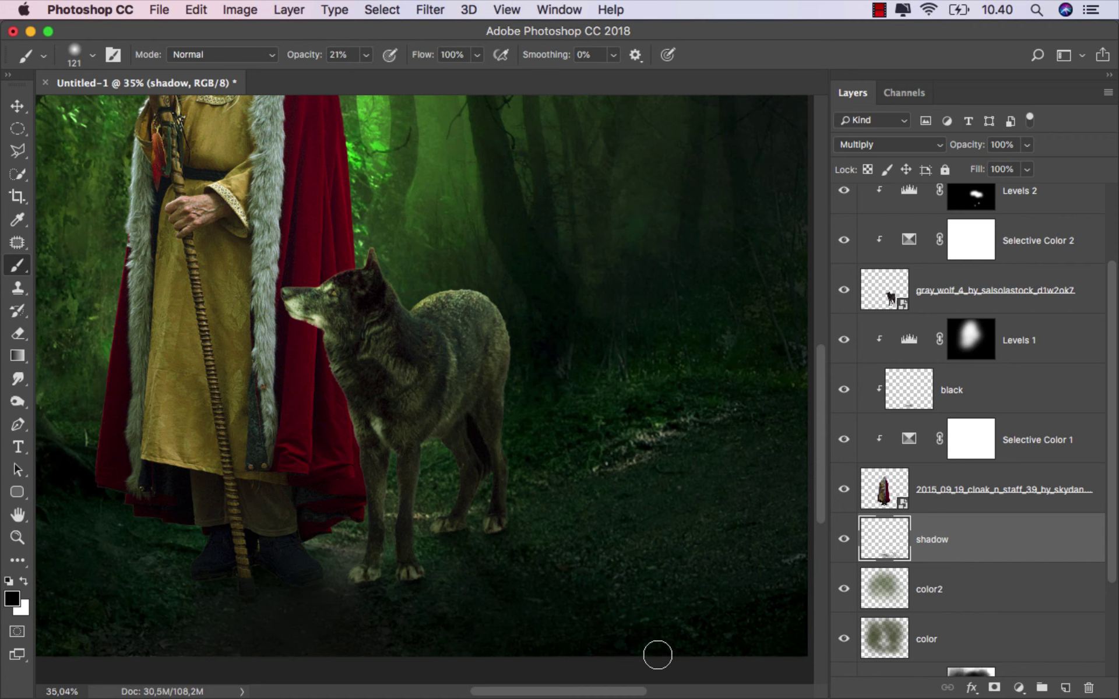
left_click_drag(552, 606, 621, 609)
- Zoom out to view the whole composition and check the painted shadows
scroll(650, 608, "down", 5)
scroll(647, 604, "up", 3)
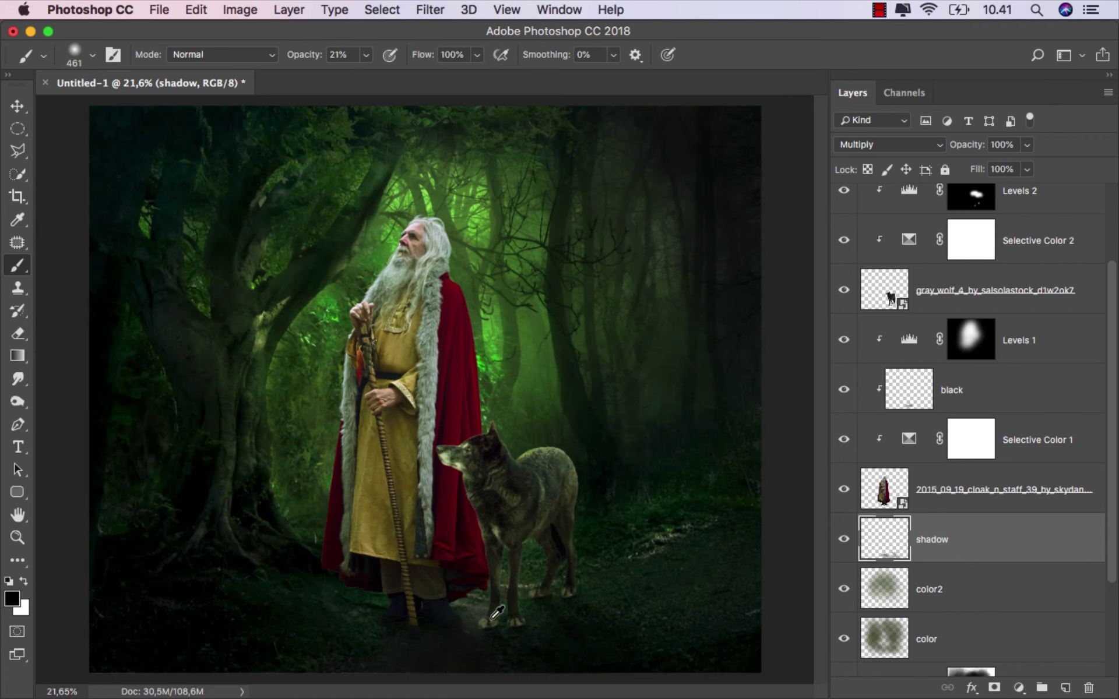
left_click(840, 537)
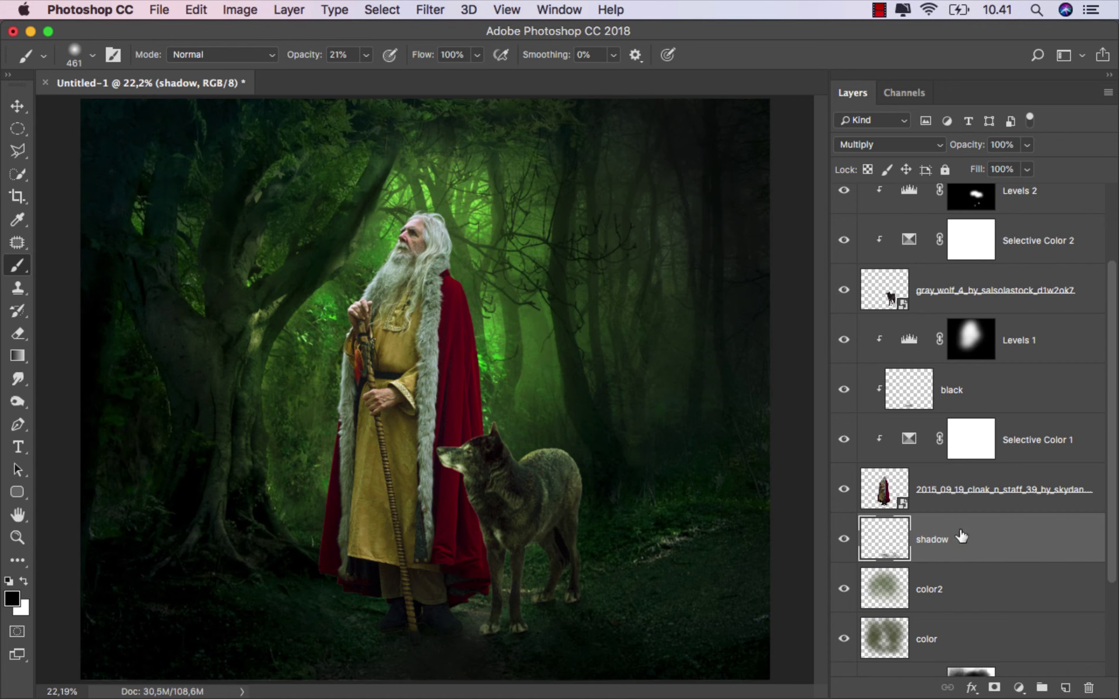
key("v")
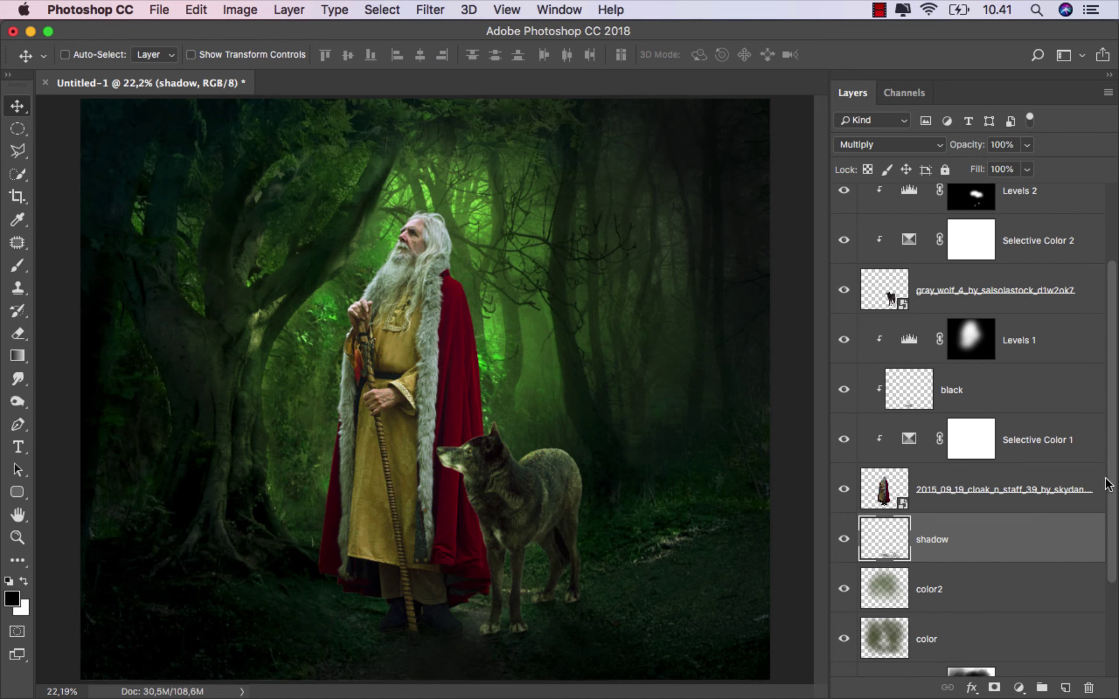
scroll(1107, 484, "up", 5)
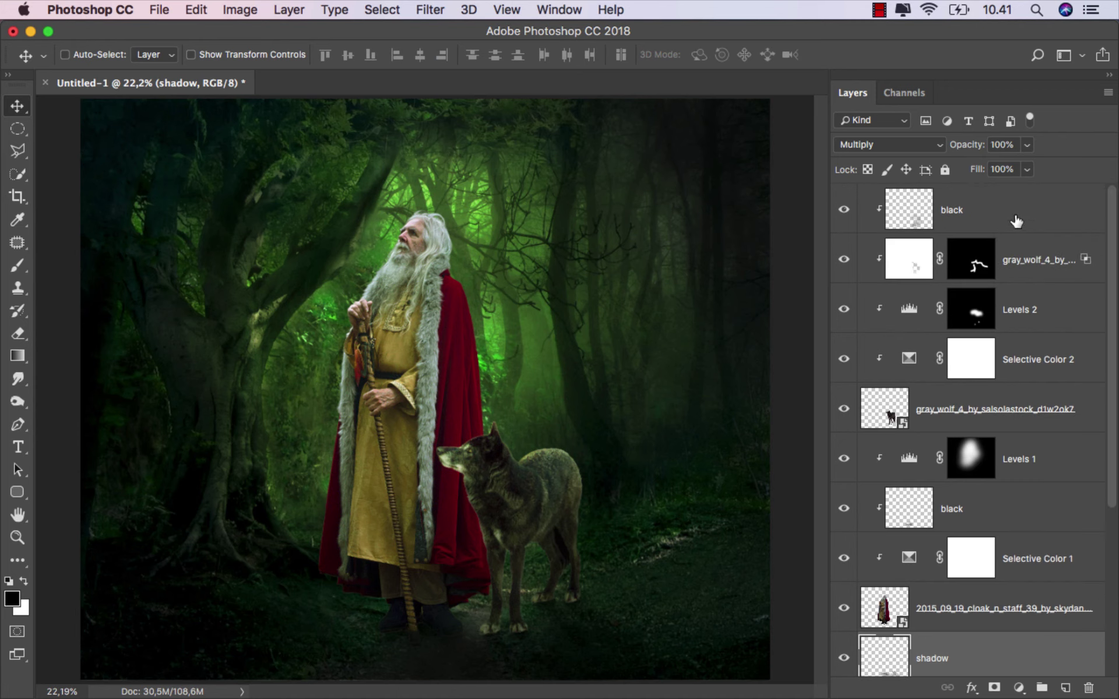
- Add a Curves adjustment above the top layer and pull the curve down to darken everything
left_click(1014, 220)
left_click(1021, 688)
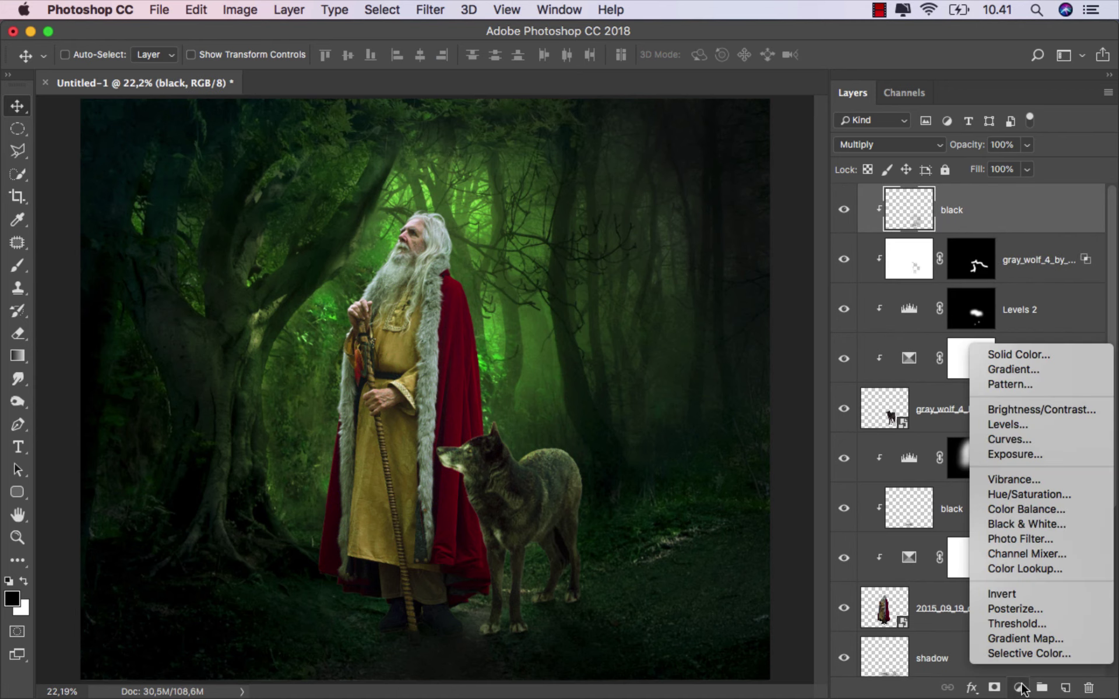
left_click(1033, 441)
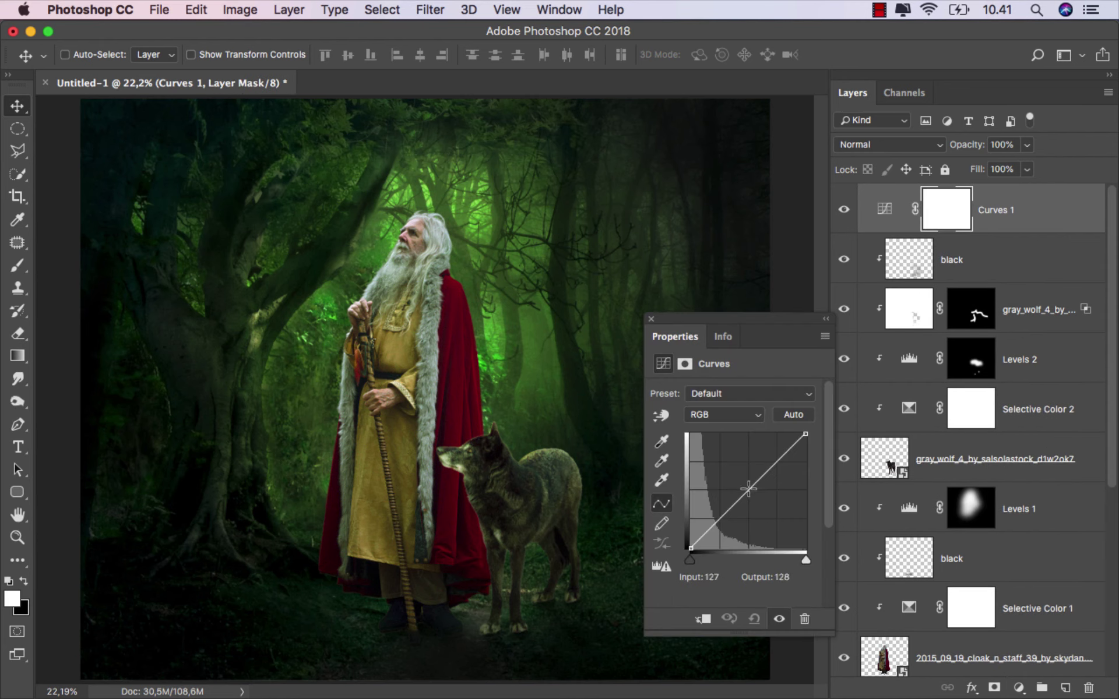
left_click_drag(748, 489, 754, 495)
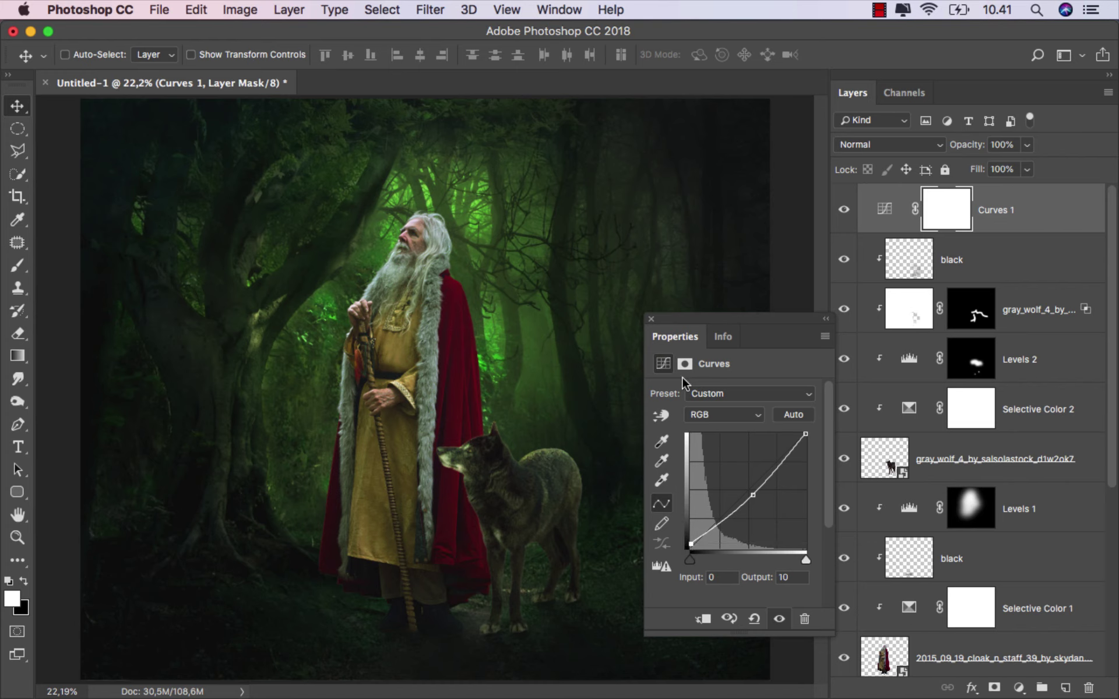
left_click(941, 244)
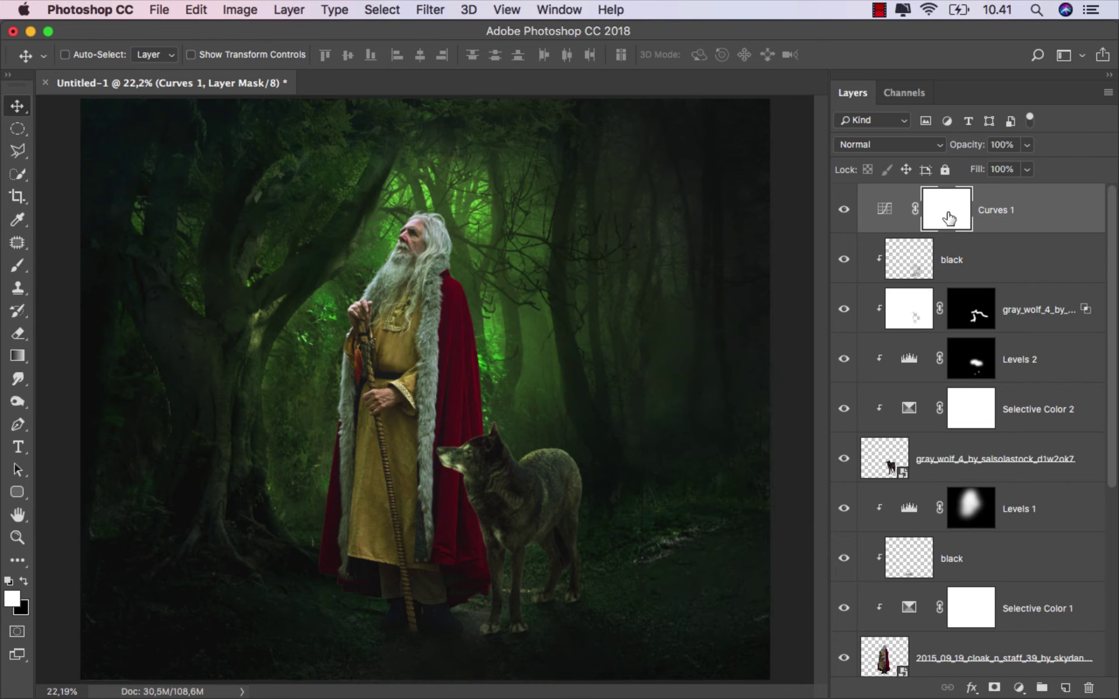
- Mask the Curves 1 darkening with a black radial gradient centred on the wizard
left_click(17, 355)
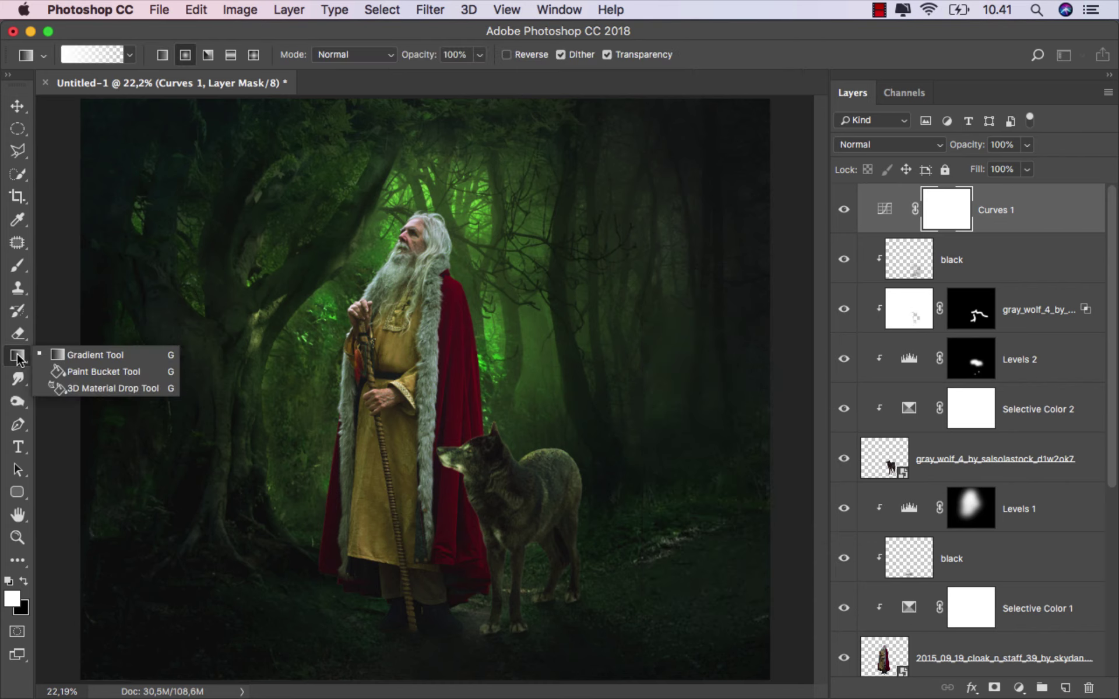
left_click(61, 355)
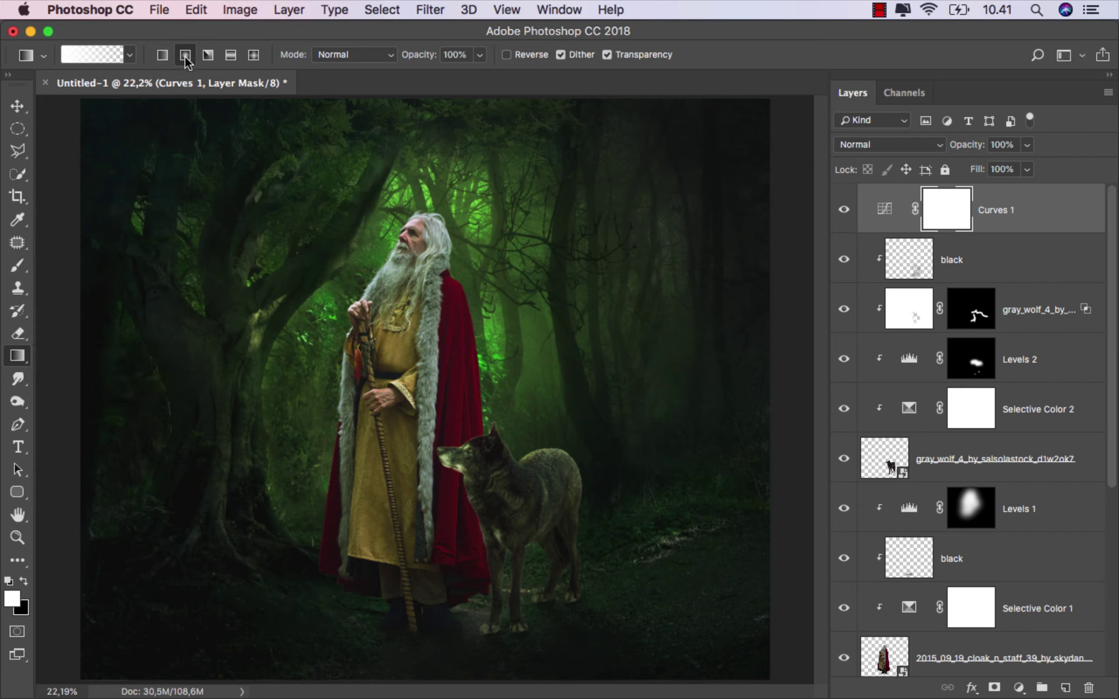
left_click(22, 582)
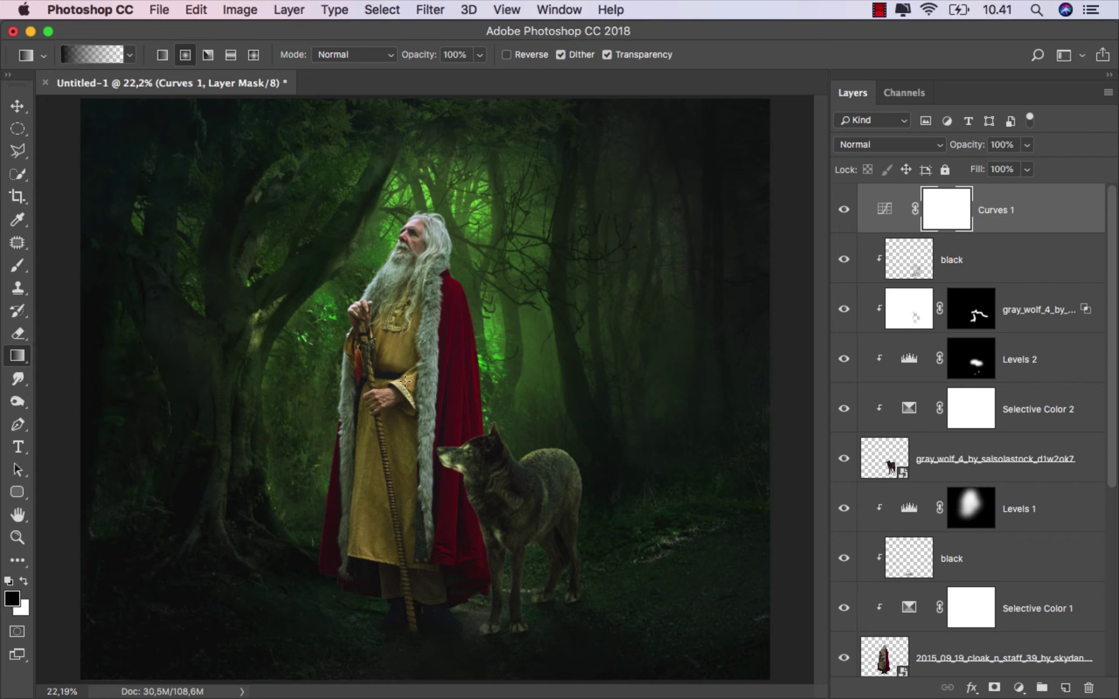
left_click_drag(419, 398, 766, 113)
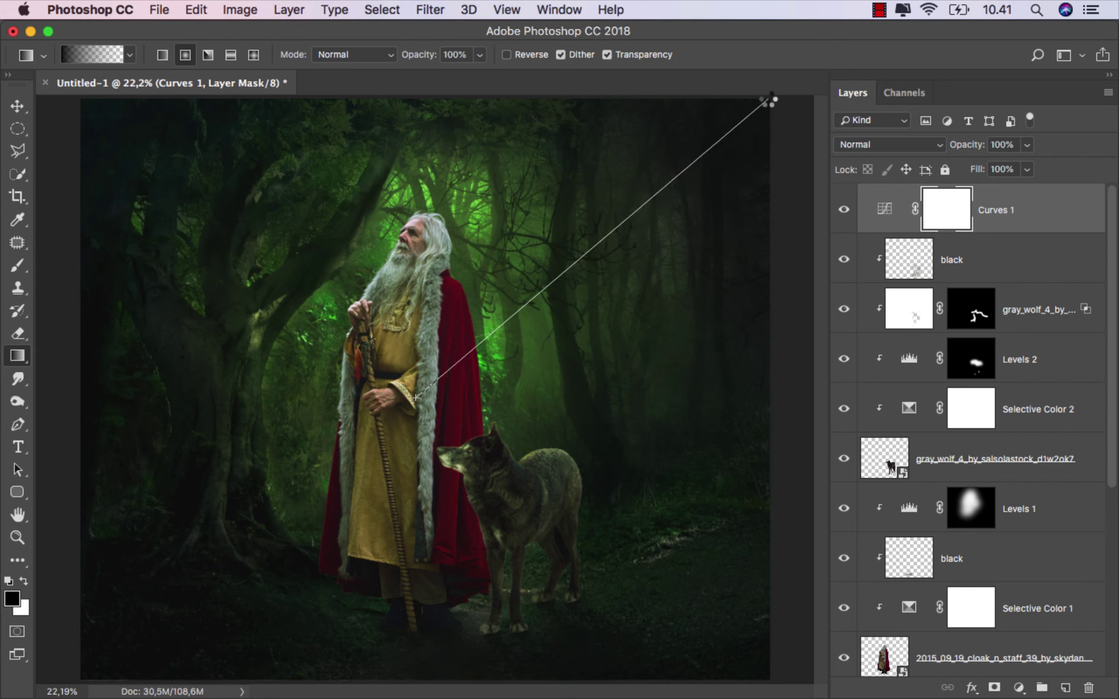
left_click_drag(437, 244, 503, 304)
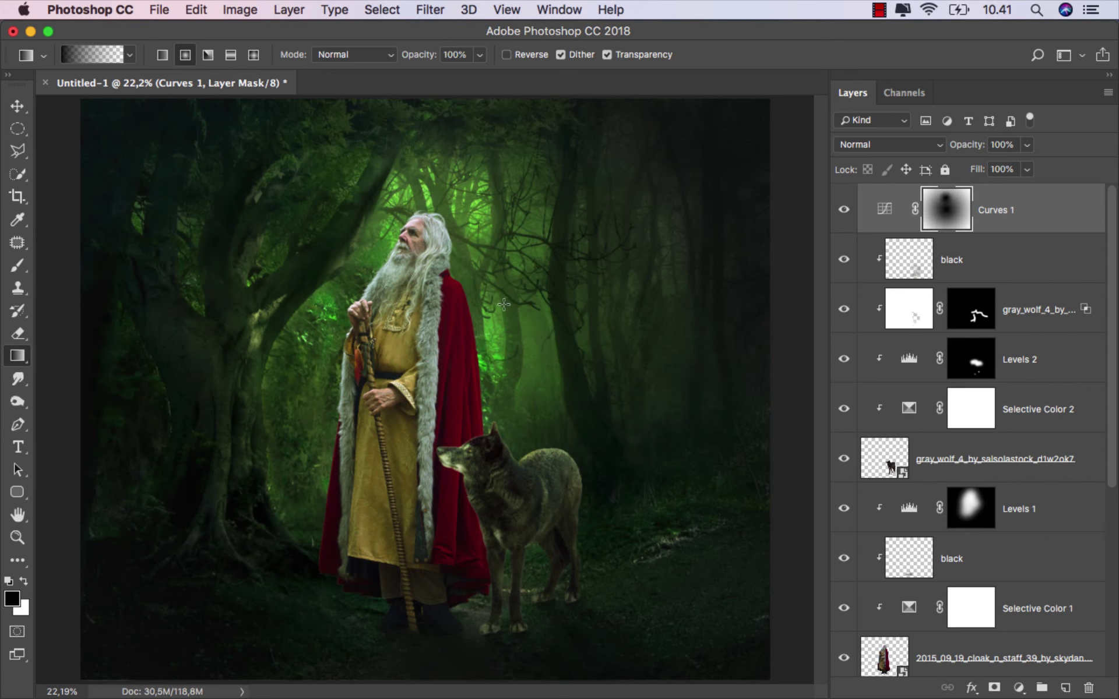
left_click(843, 211)
key("super+2")
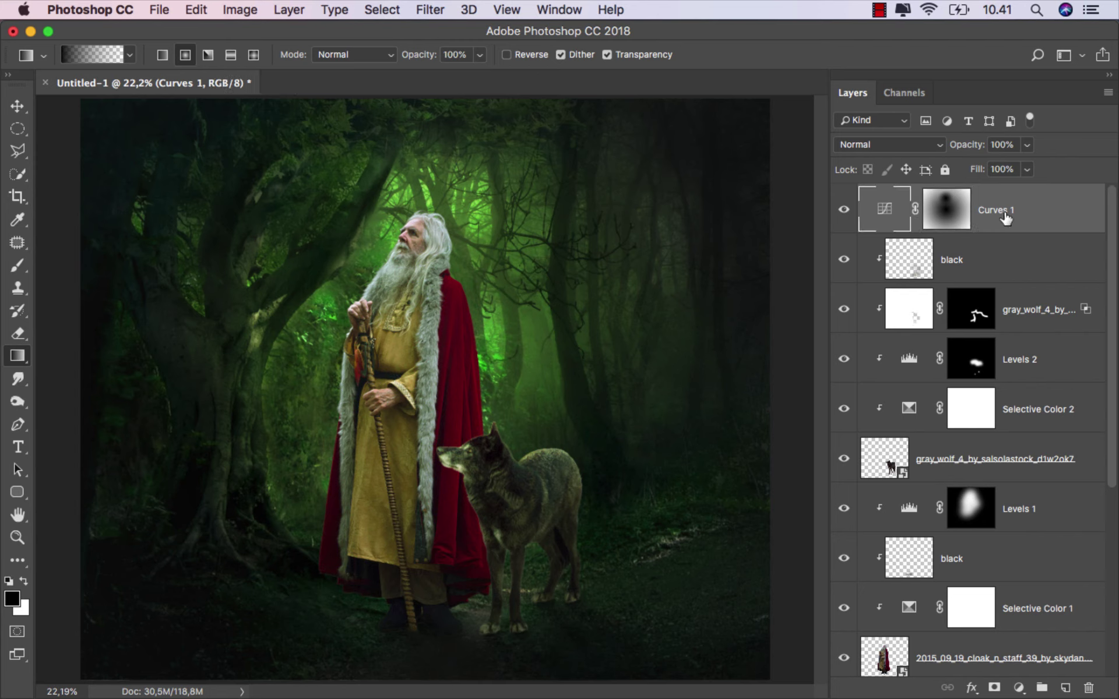
- Add a Selective Color layer with Neutrals Cyan at -5 and Greens Cyan at -10
left_click(1019, 689)
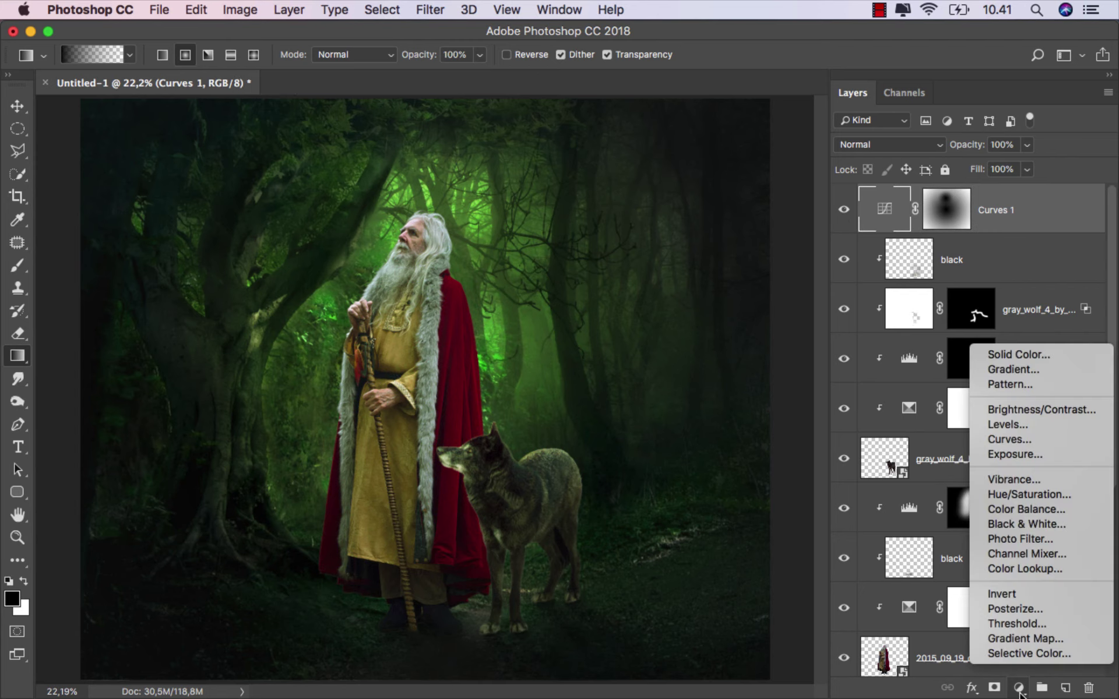
left_click(1029, 654)
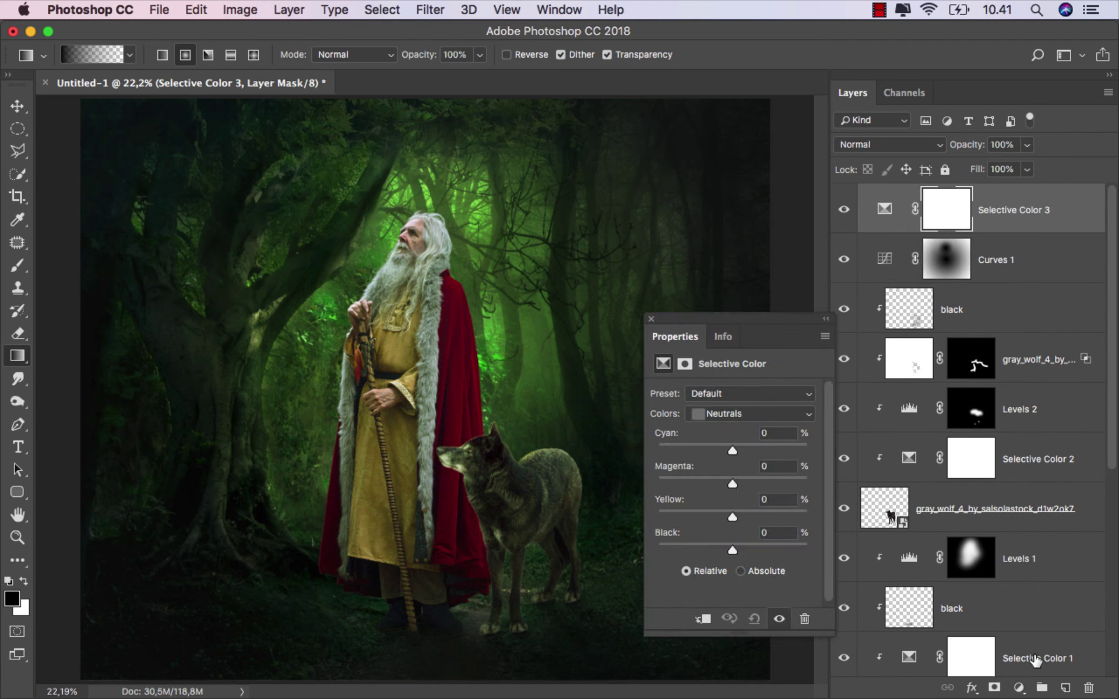
left_click(729, 415)
left_click(729, 415)
left_click_drag(731, 444, 724, 448)
left_click(720, 414)
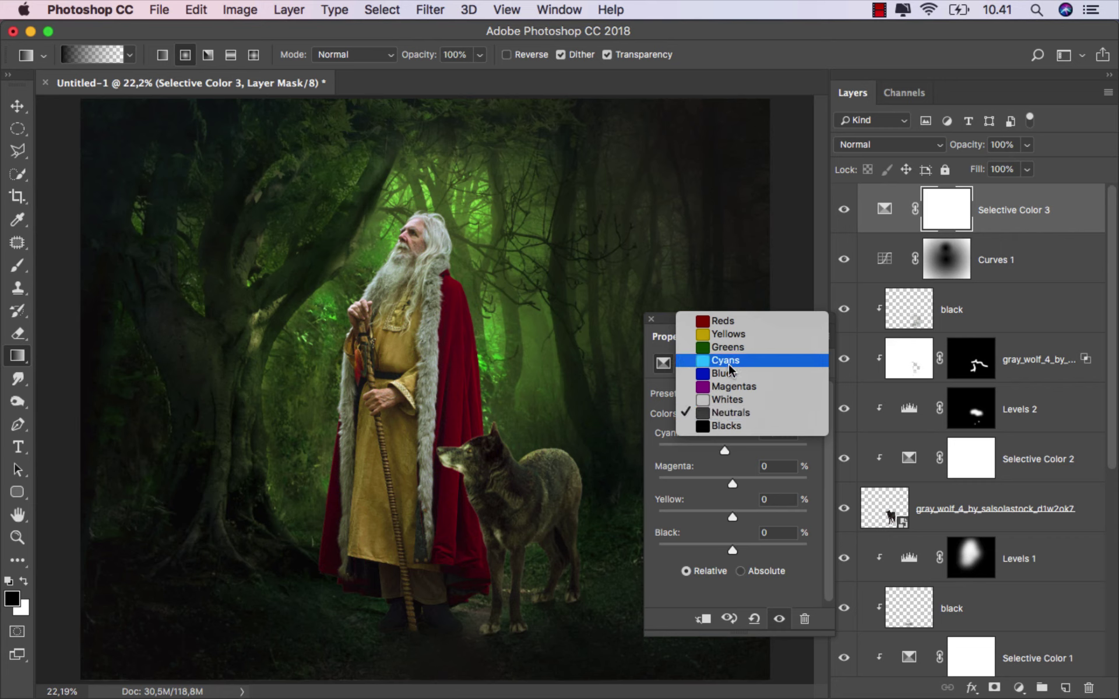
left_click(739, 348)
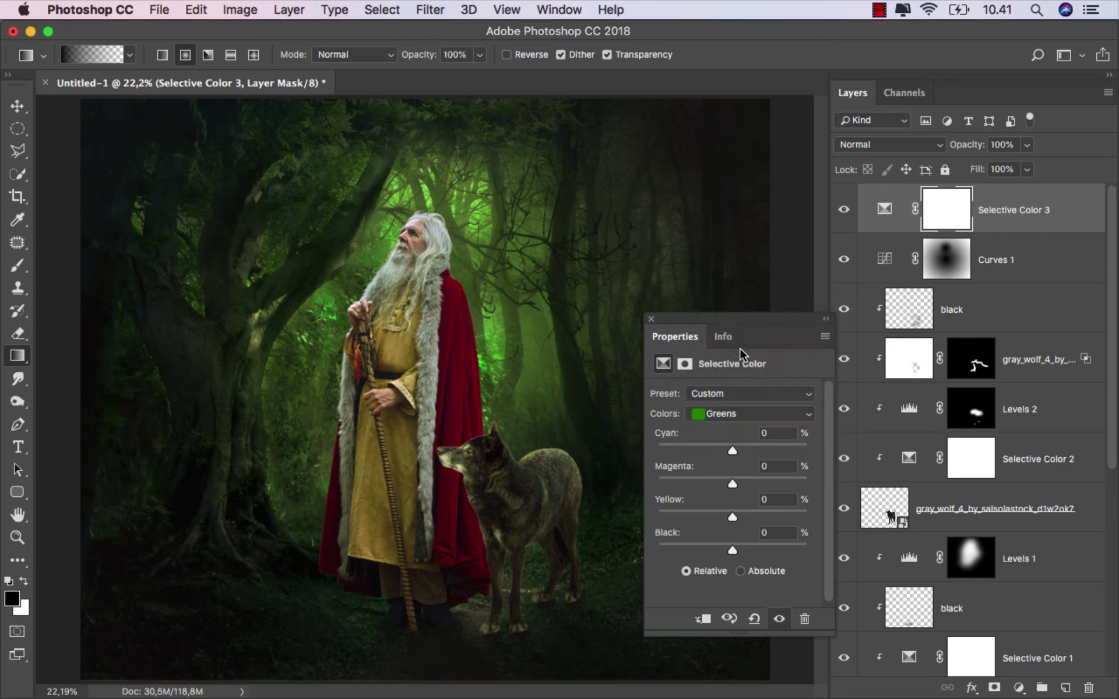
left_click(726, 446)
left_click_drag(725, 445, 740, 482)
left_click(652, 319)
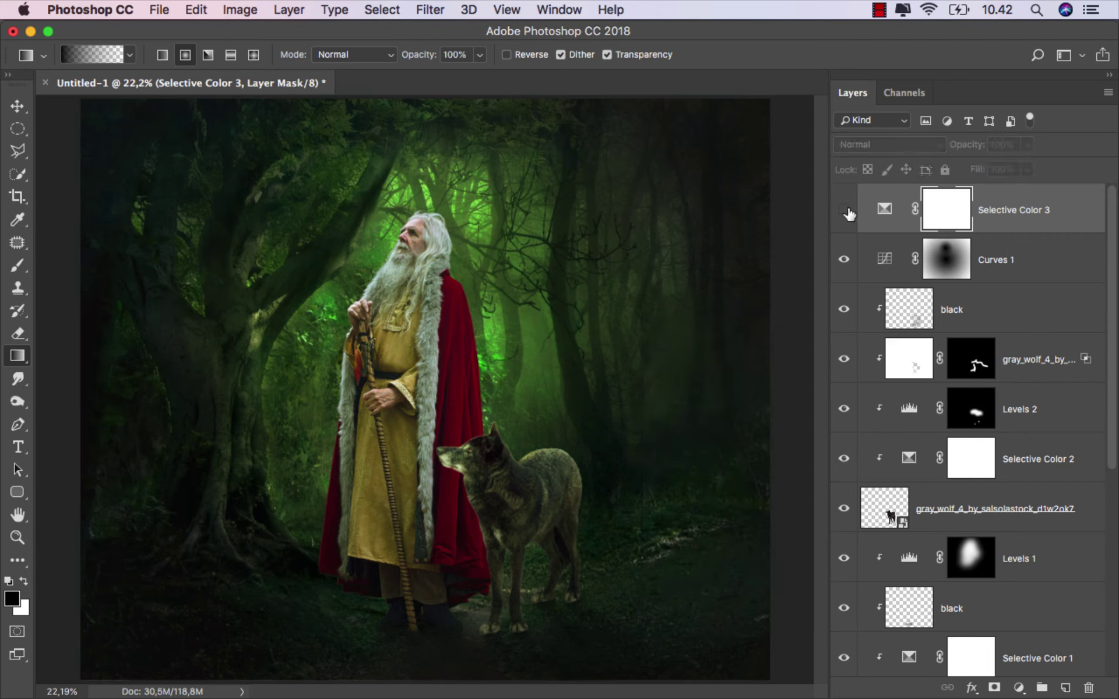
key("super+2")
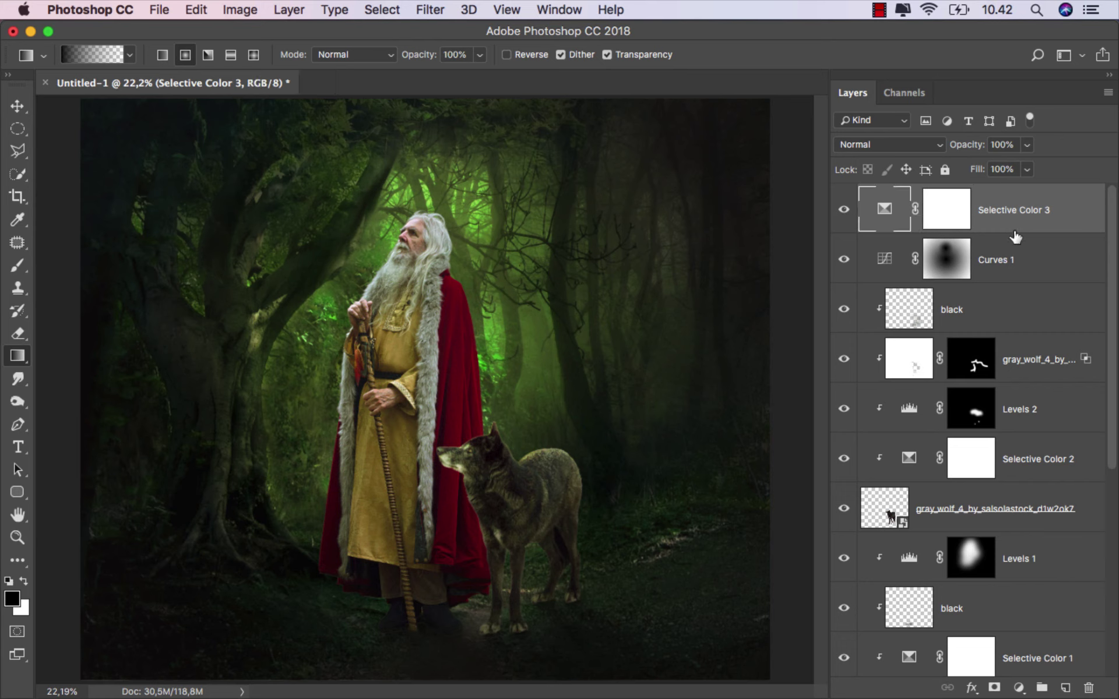
- Add a Curves 2 adjustment and pull the Green curve's top point to boost greens
left_click(1018, 688)
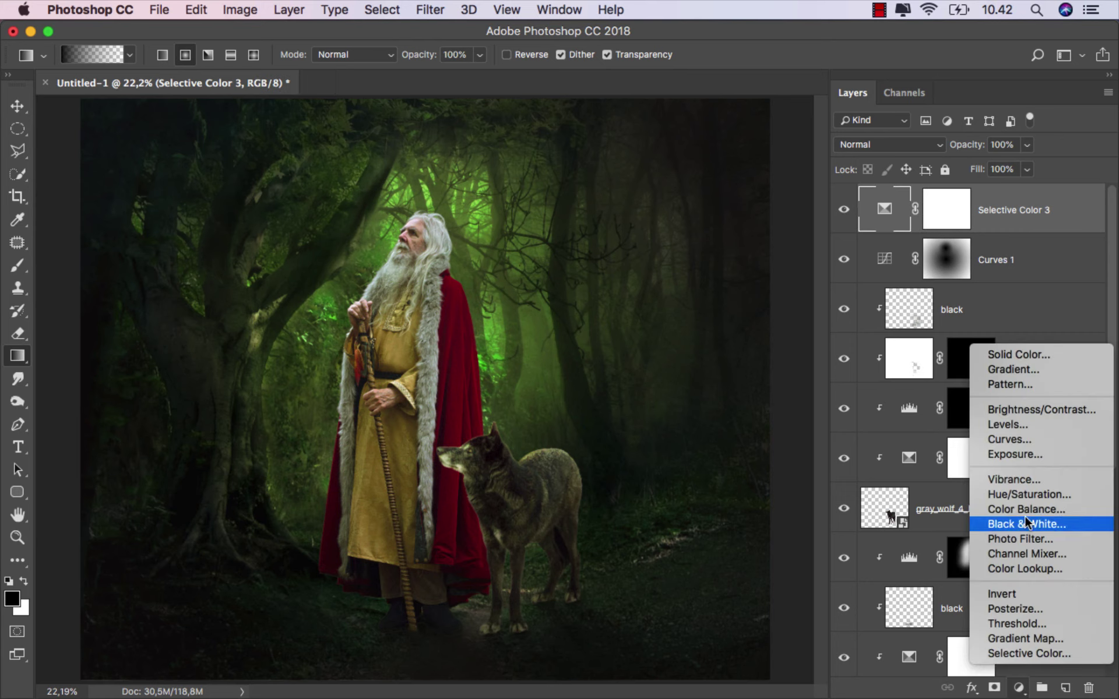
left_click(1045, 439)
left_click(733, 417)
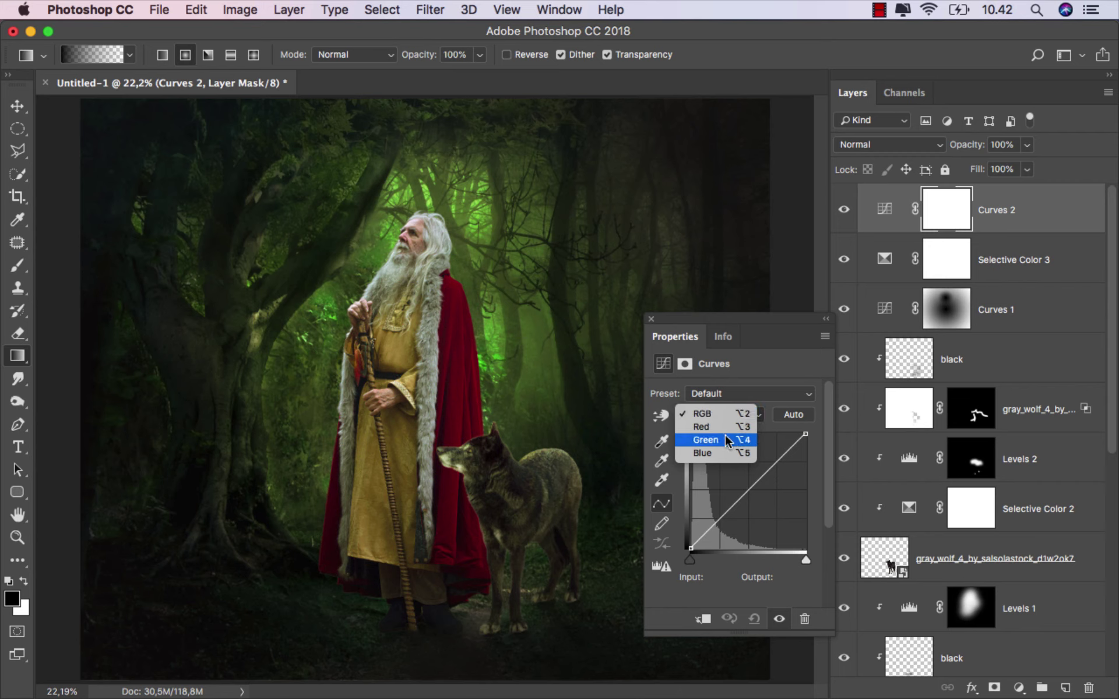
left_click(727, 441)
left_click_drag(806, 434, 794, 434)
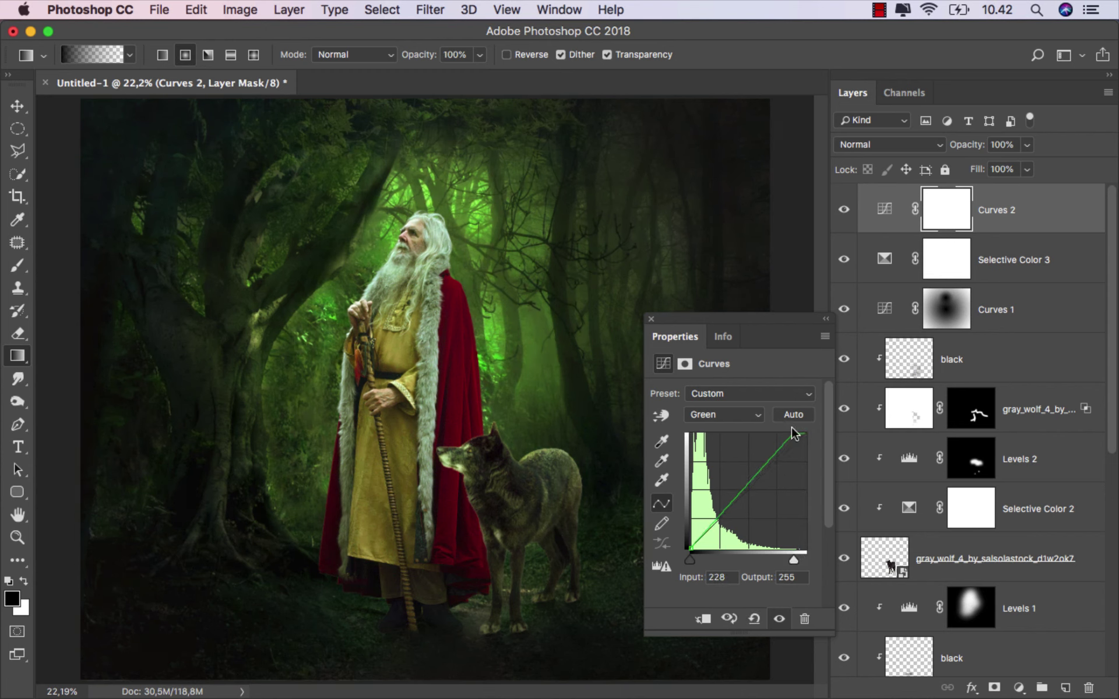
left_click(843, 210)
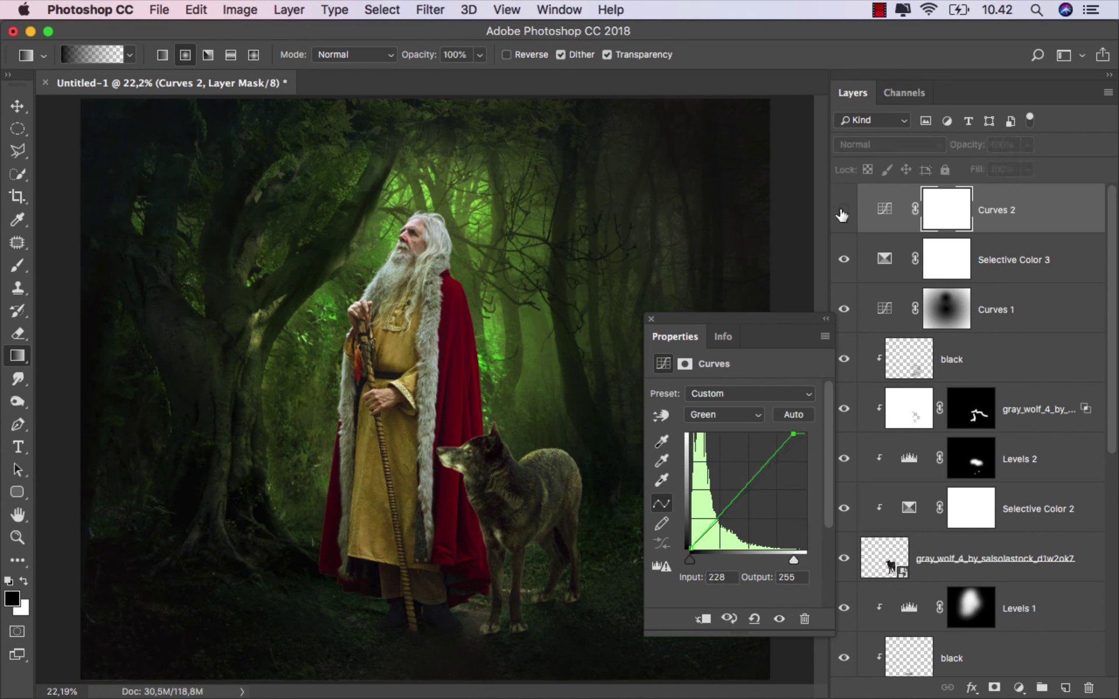
- Lower the Red channel's highlights on Curves 2 to output 132
left_click(726, 414)
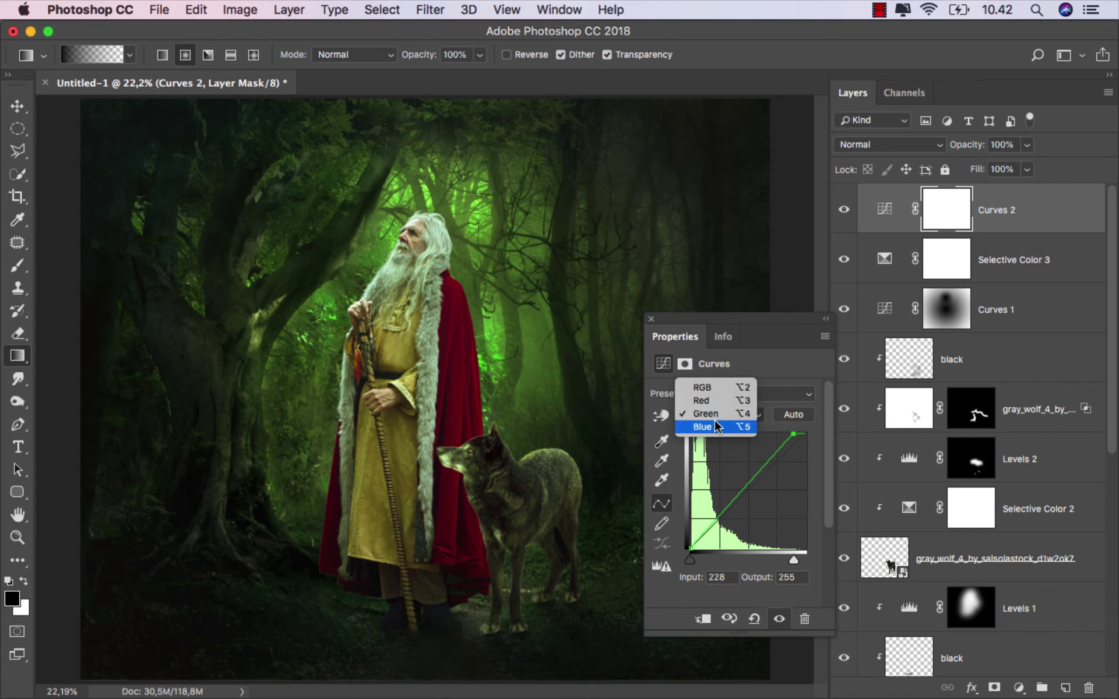
left_click(718, 429)
left_click(709, 414)
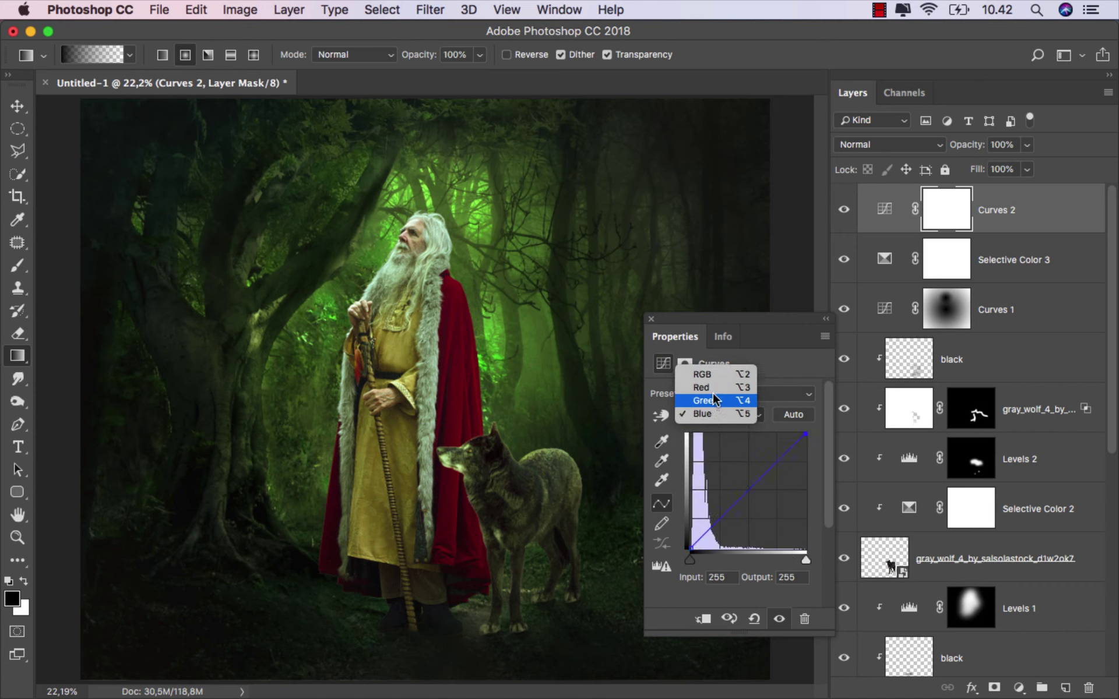
left_click(722, 400)
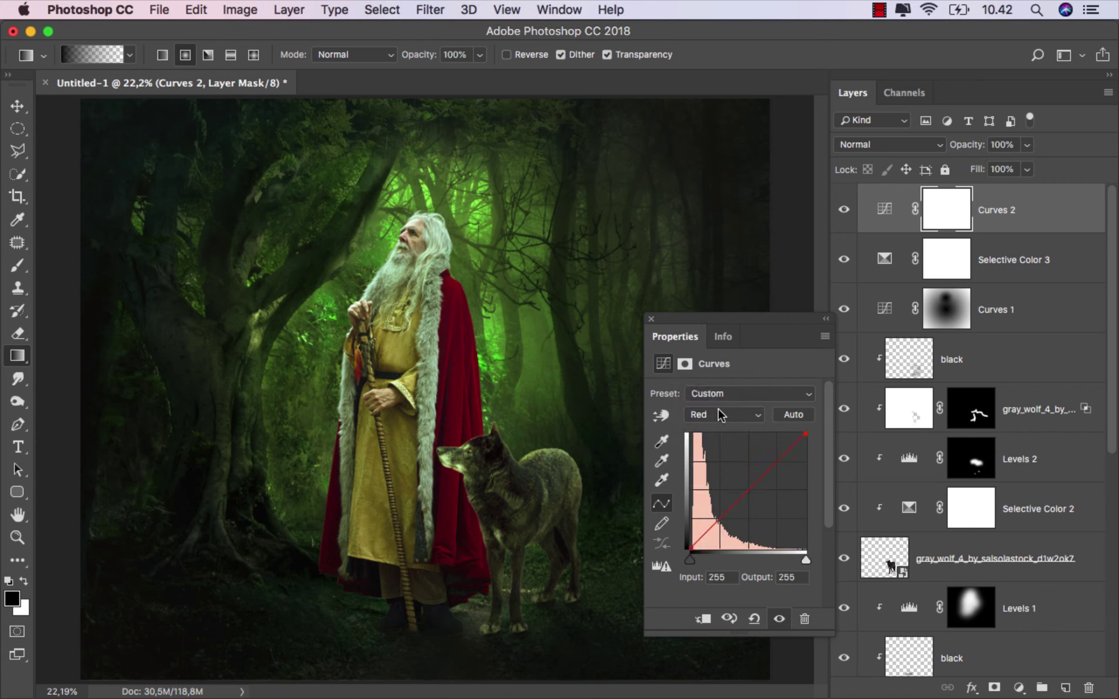
left_click(749, 488)
left_click_drag(806, 435, 816, 489)
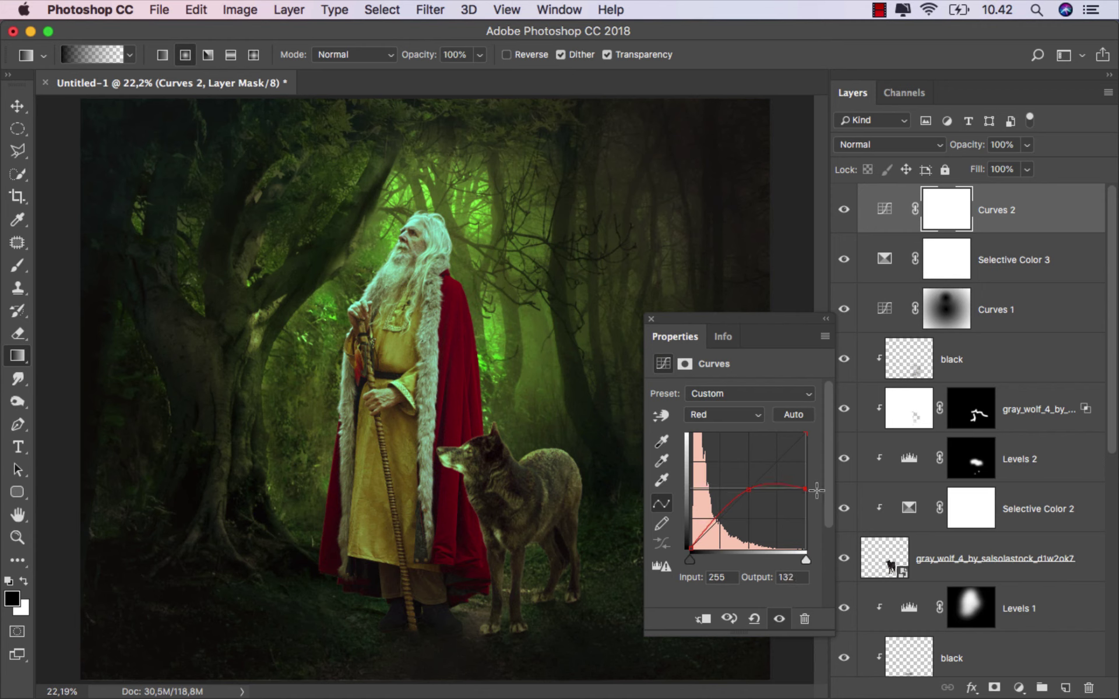
left_click_drag(815, 489, 816, 490)
- Nudge a midpoint on the Green curve and compare Curves 2 before and after
left_click(736, 415)
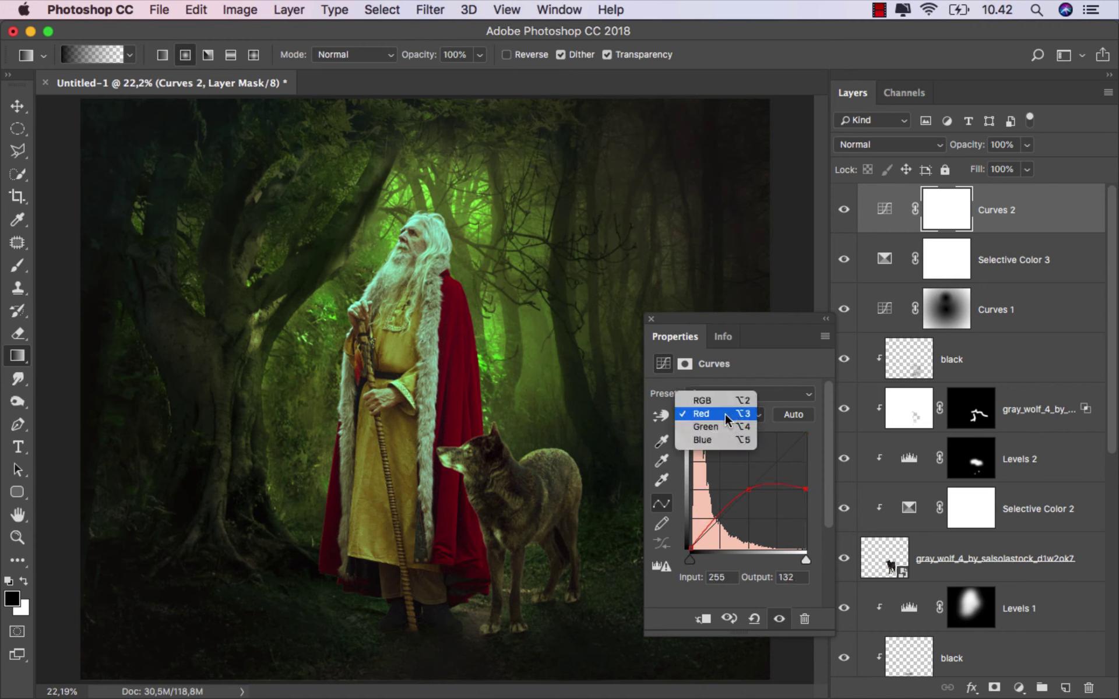
left_click(718, 429)
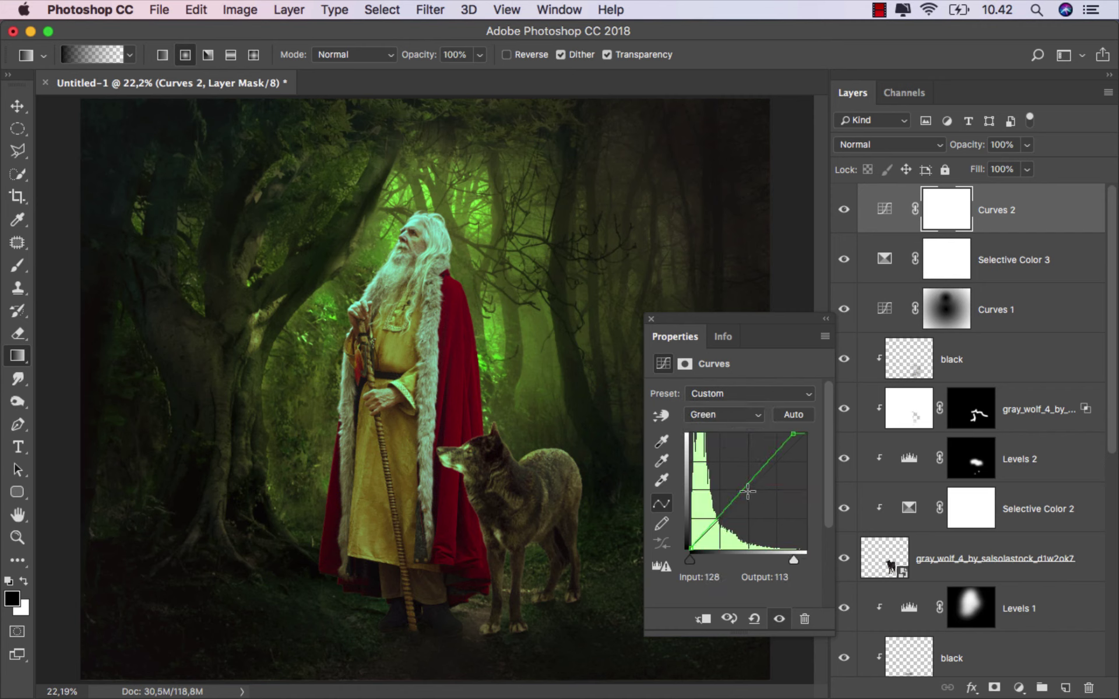
left_click(747, 488)
left_click_drag(747, 488, 749, 488)
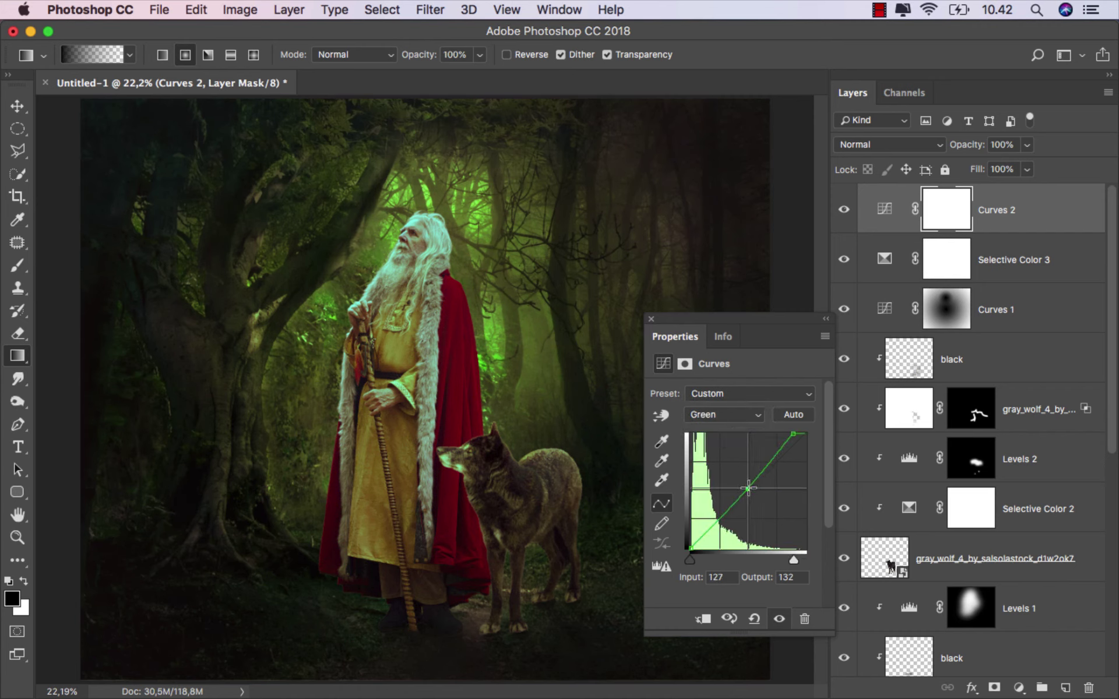
left_click(844, 215)
left_click(844, 211)
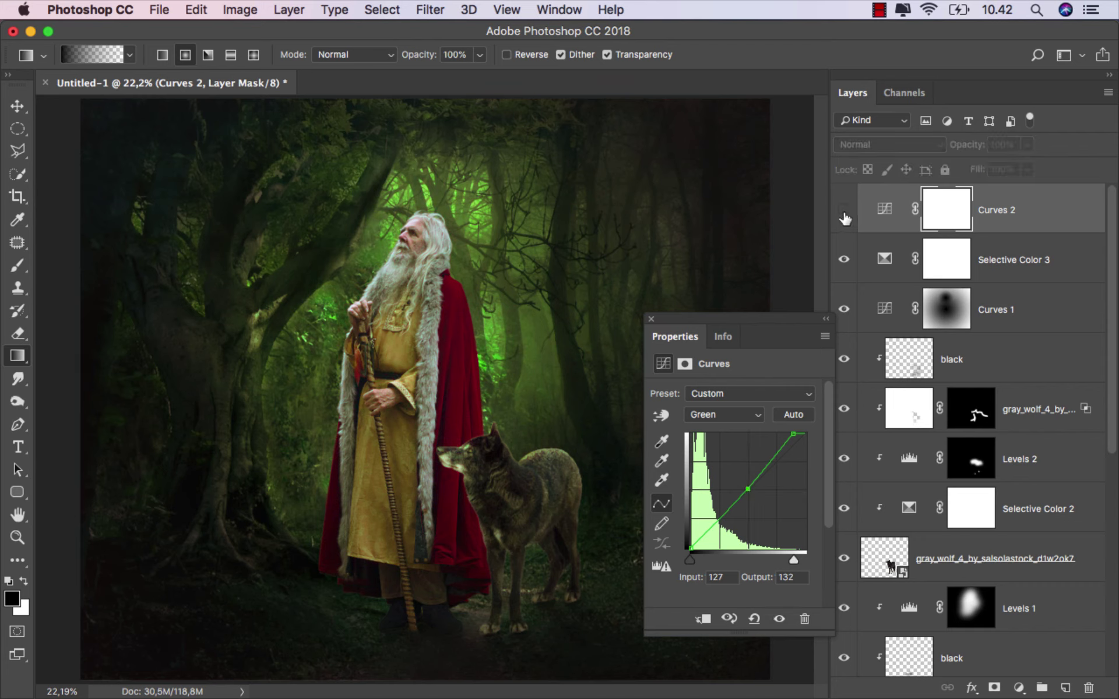
left_click(651, 319)
left_click(1021, 217)
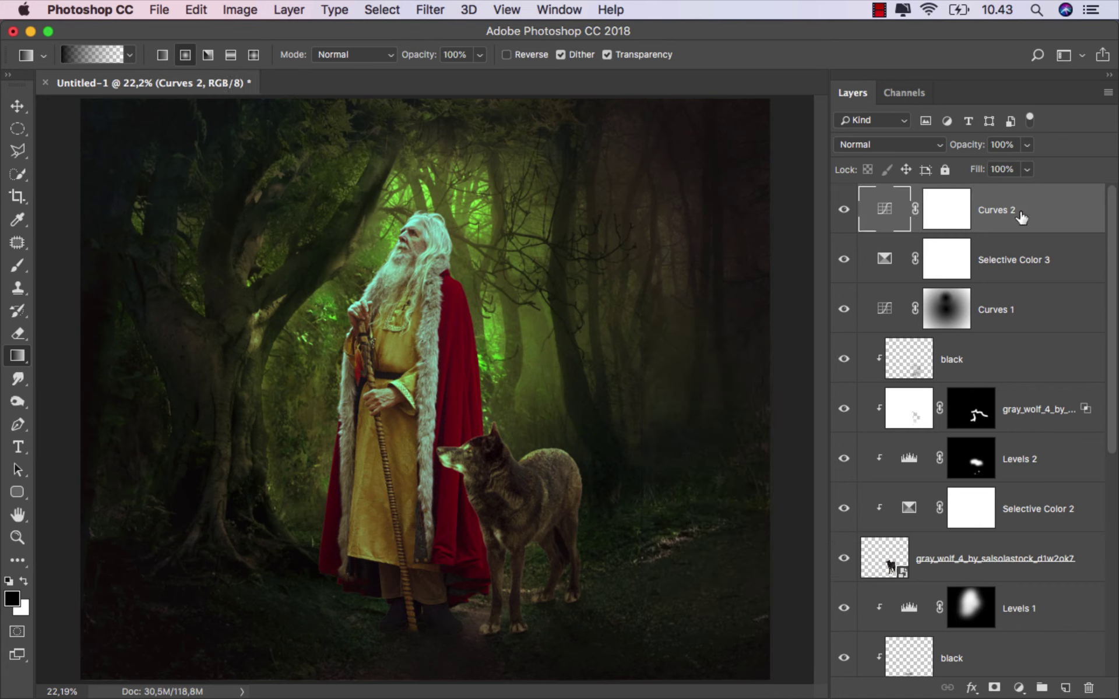
- Add an Exposure adjustment layer above Curves 2 and raise its exposure
left_click(1017, 689)
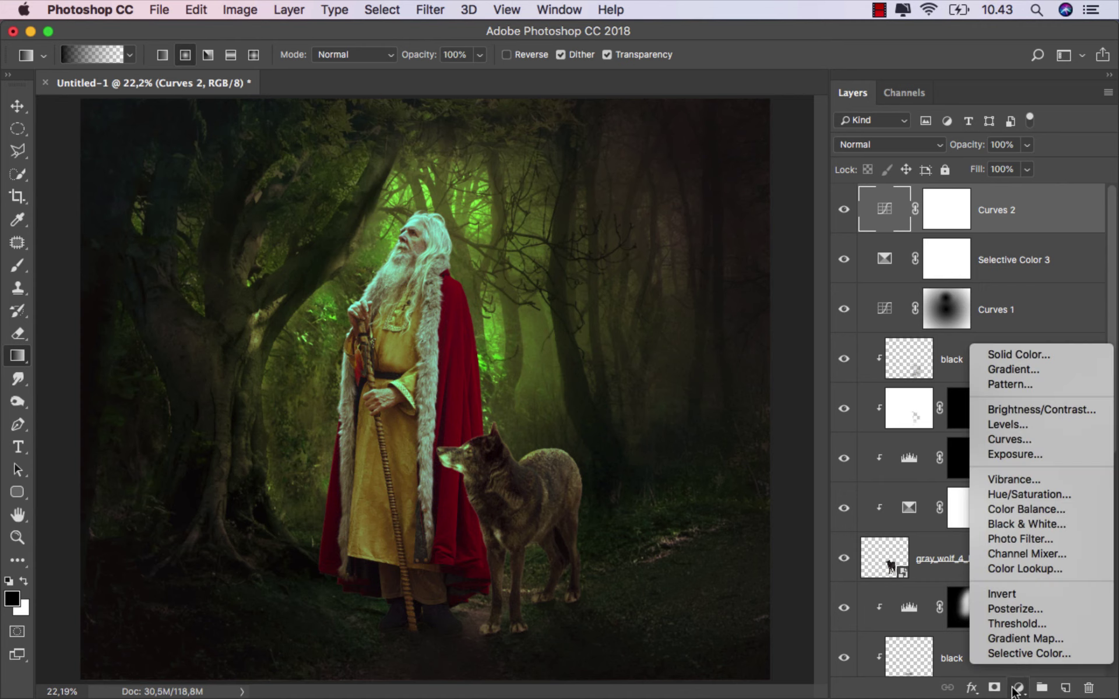
left_click(1017, 449)
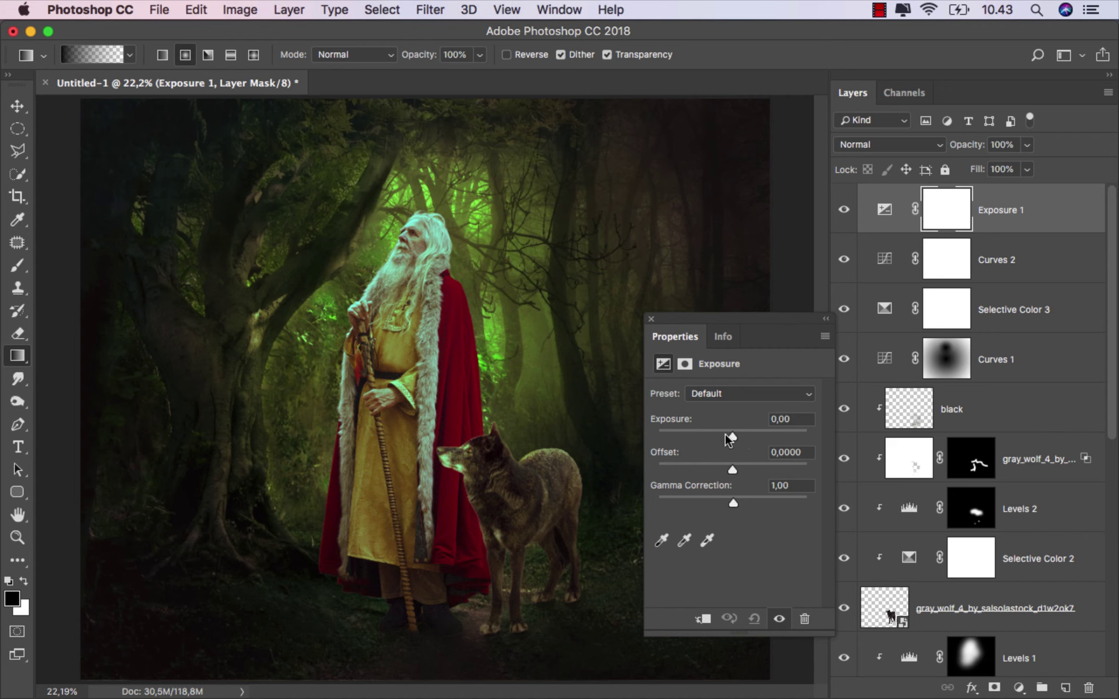
left_click_drag(733, 435, 737, 434)
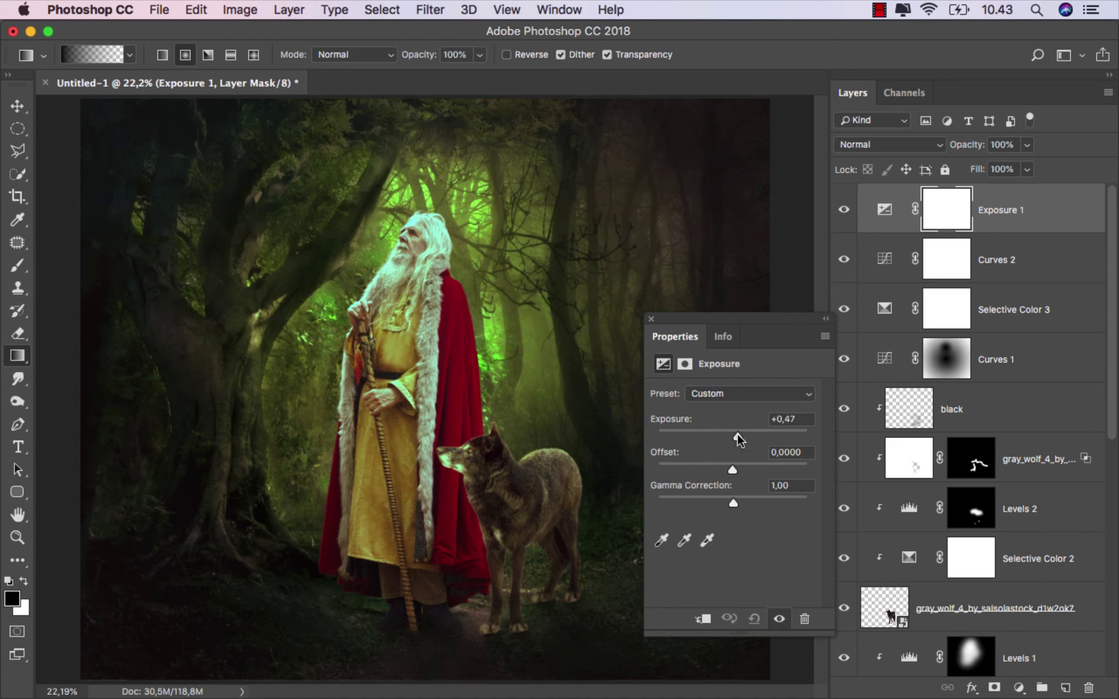
left_click(651, 318)
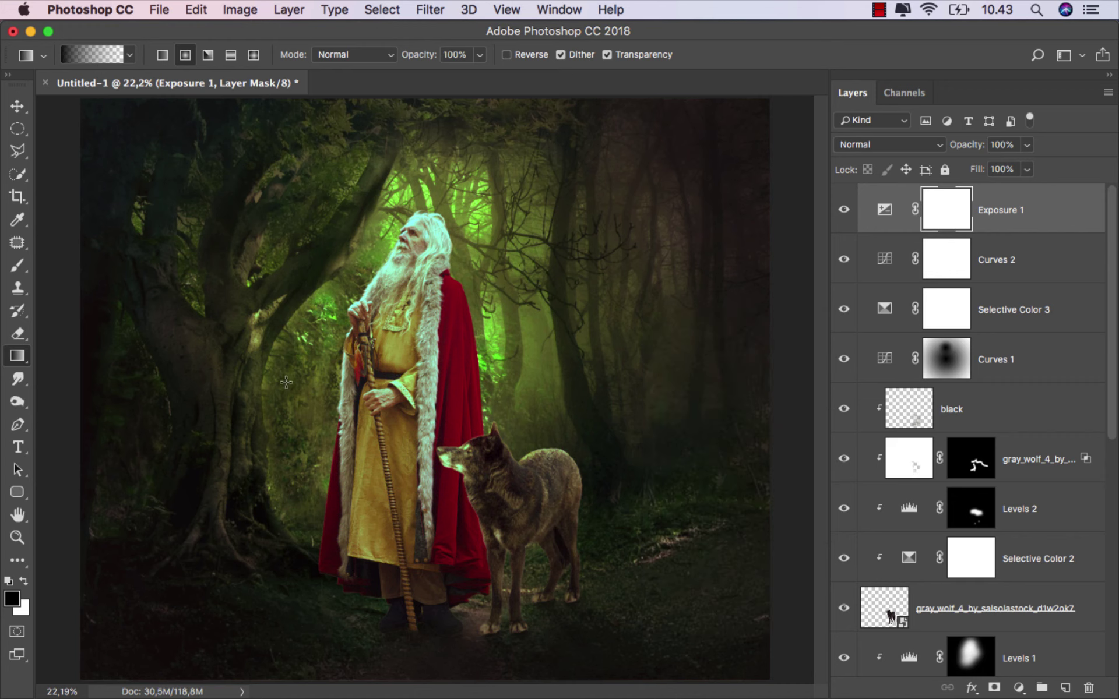
- Invert the Exposure 1 mask and drag a white radial gradient from the wizard to the wolf
right_click(20, 358)
left_click(41, 353)
key("super+i")
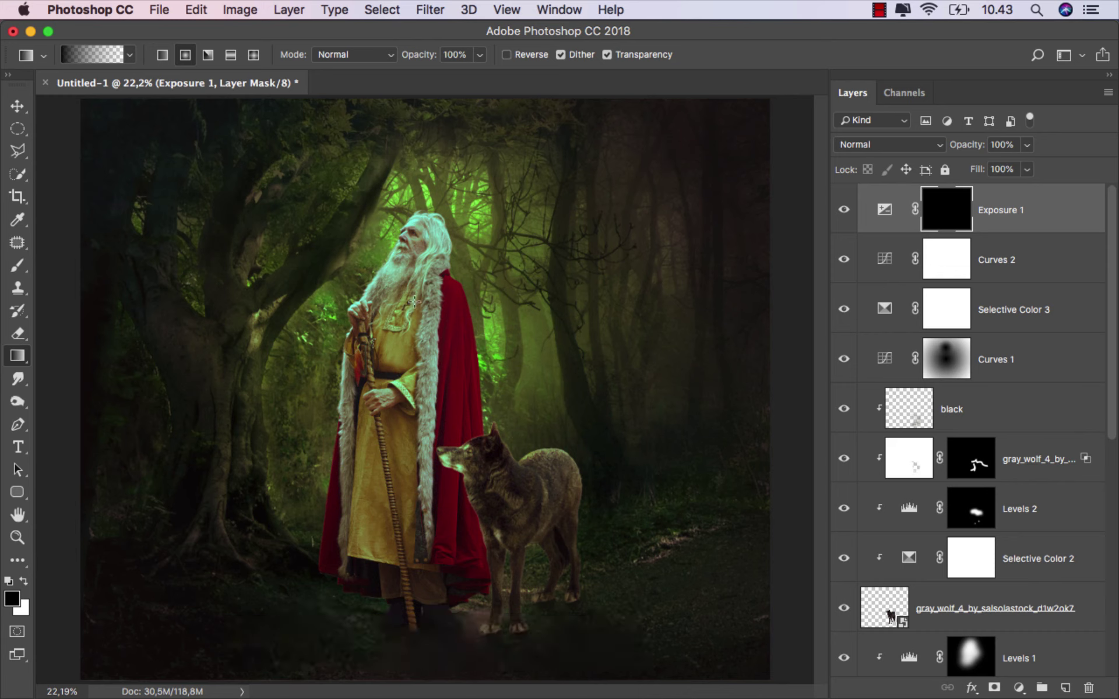
left_click(24, 583)
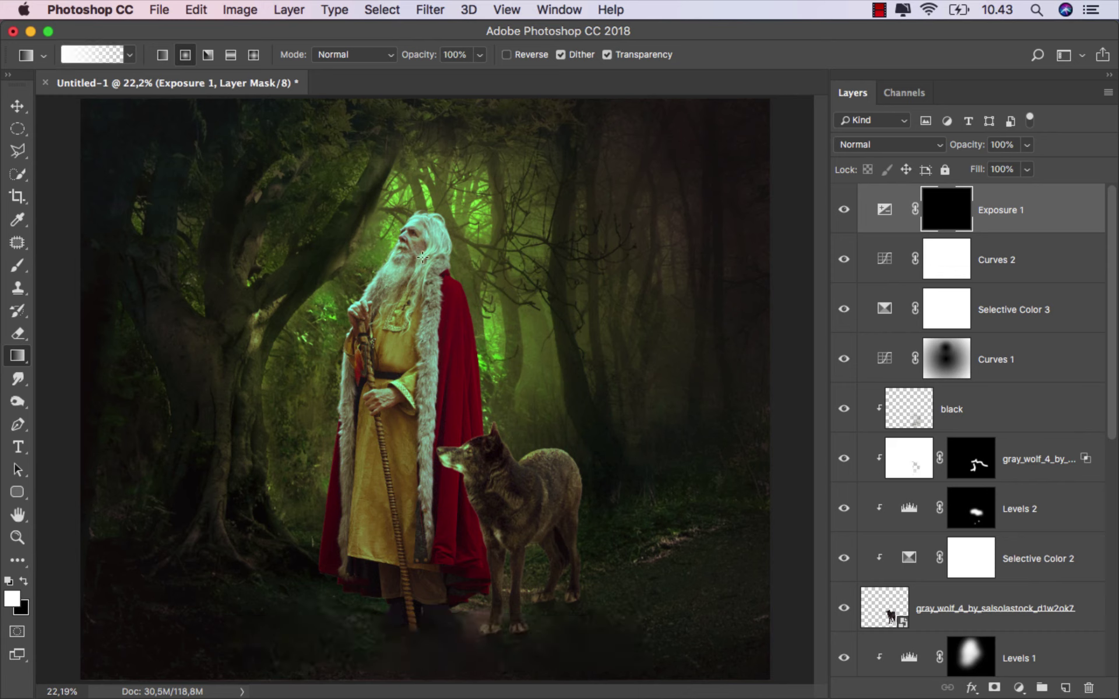
left_click_drag(419, 251, 557, 610)
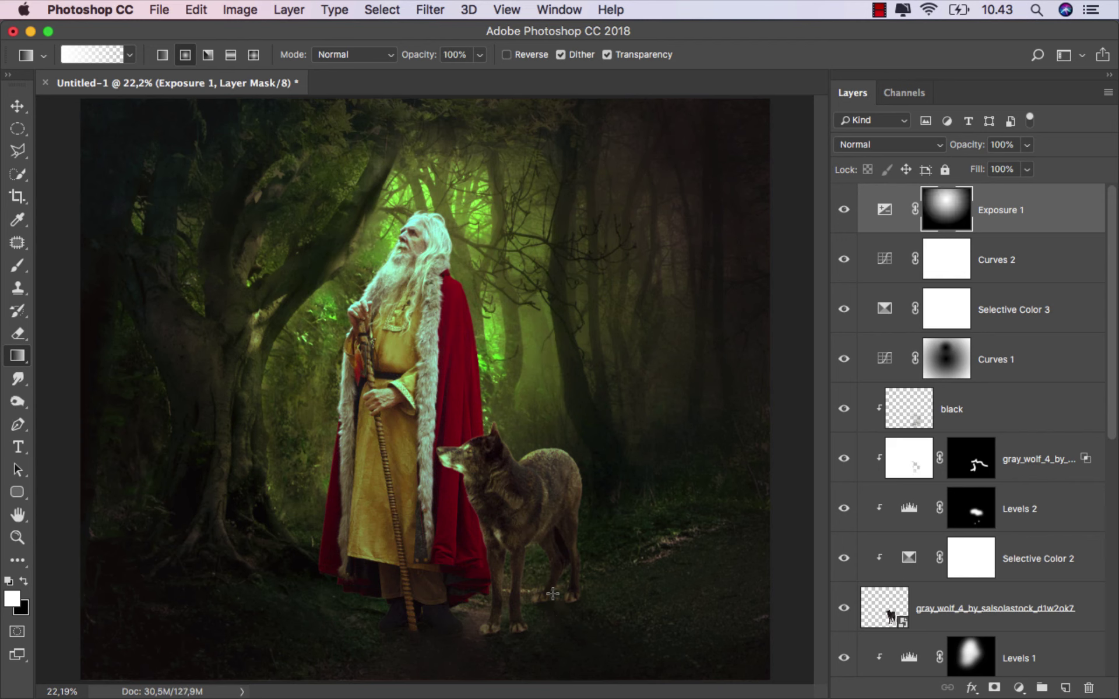
left_click(1003, 208)
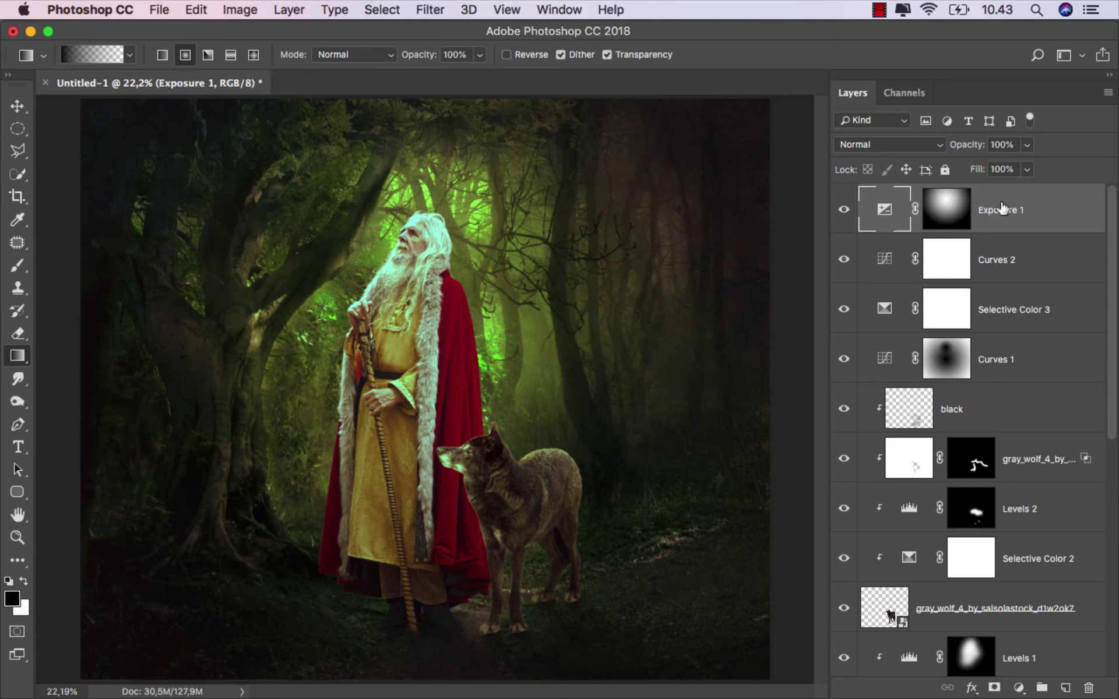
- Save the composite as a JPEG named 'ok' at Quality 12
key("v")
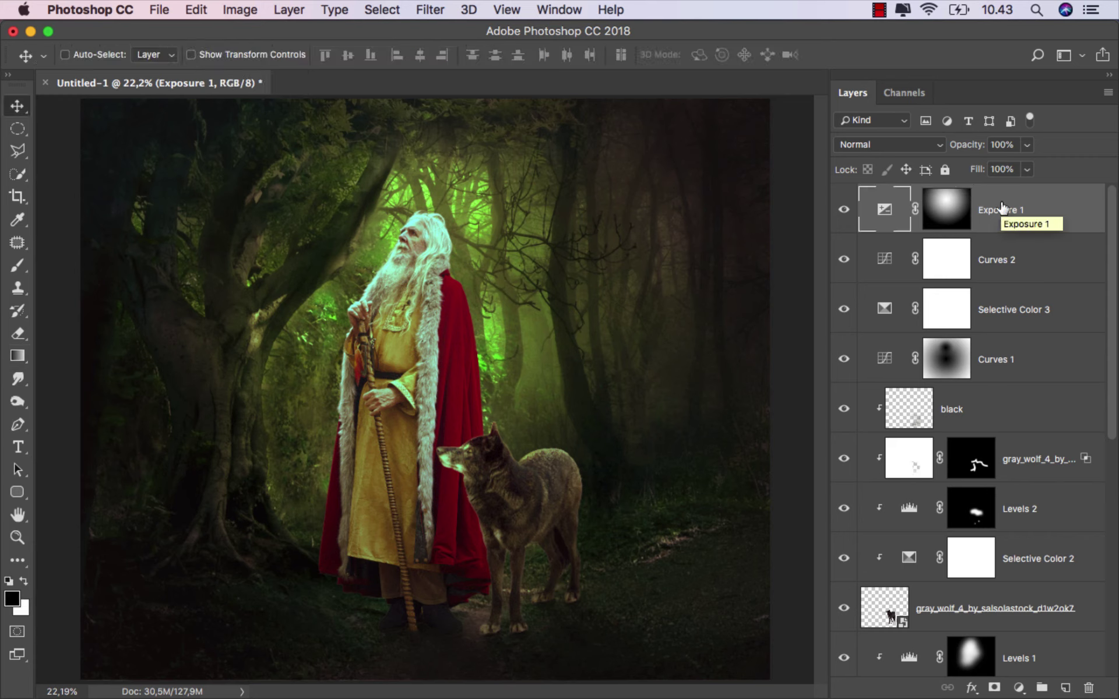
left_click(160, 10)
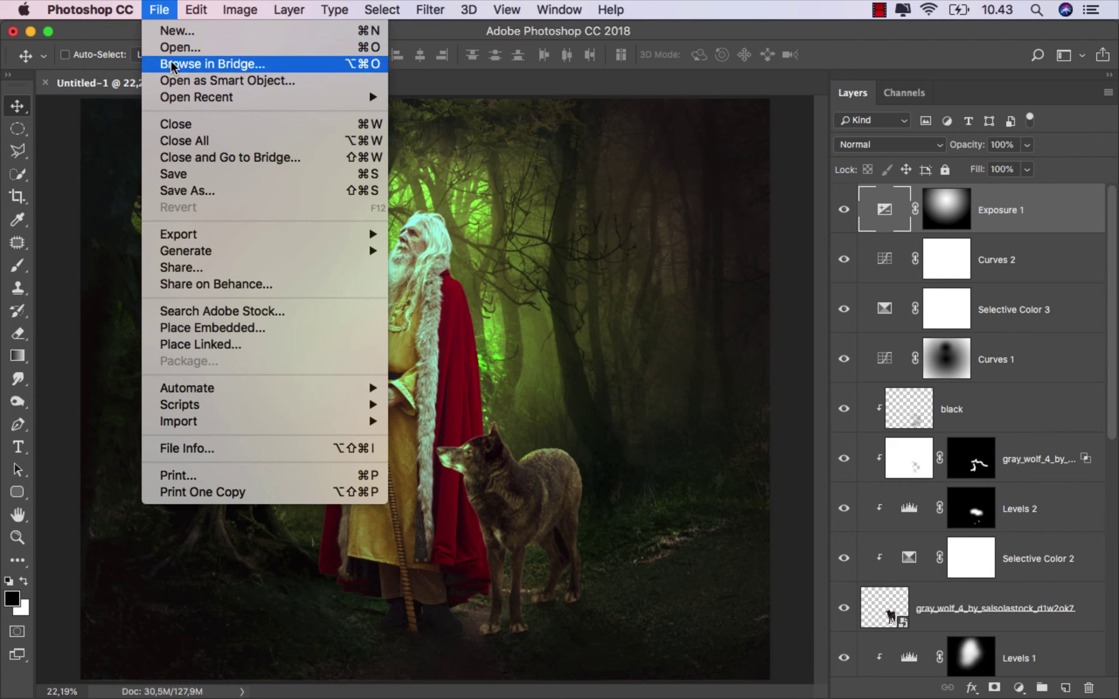
left_click(212, 191)
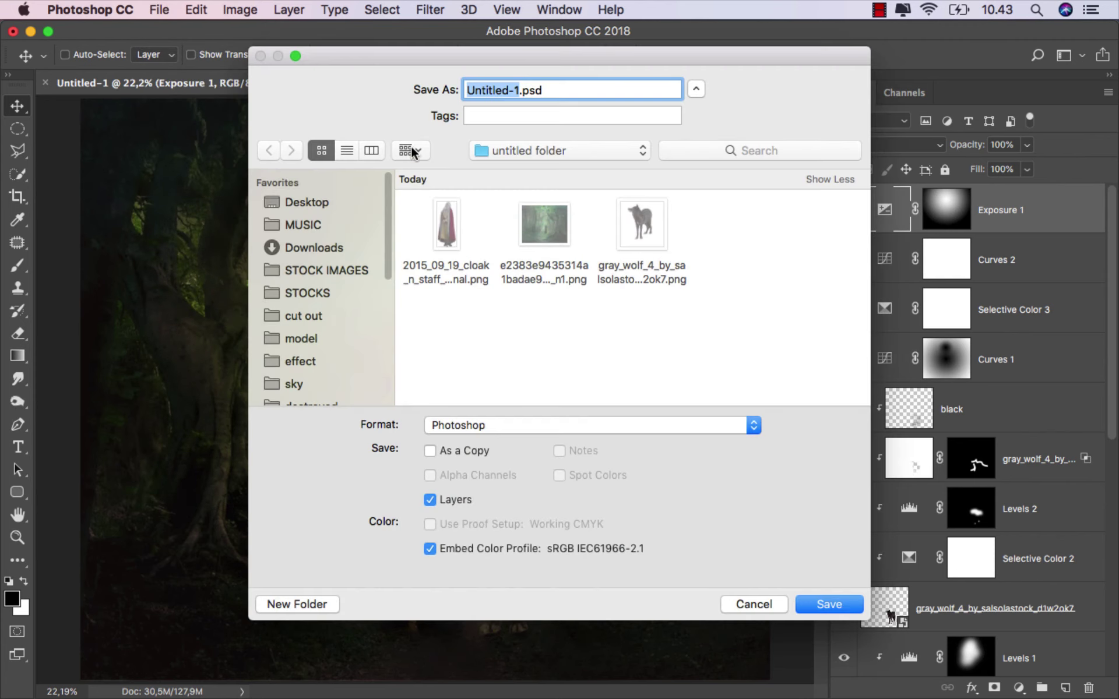
type("ok")
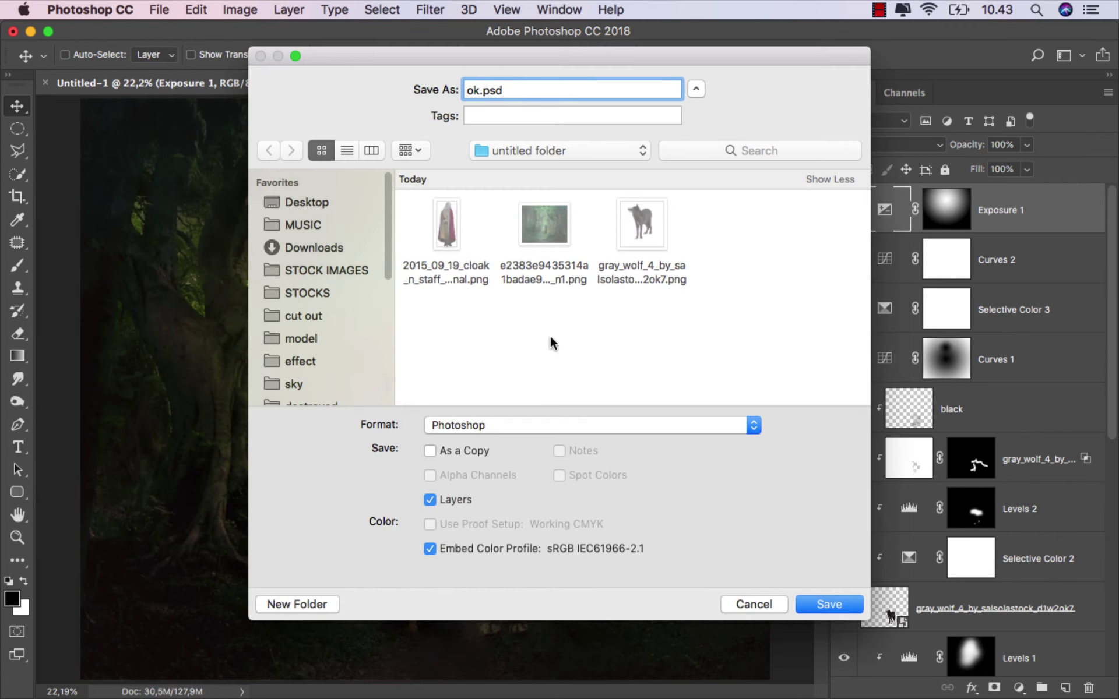
left_click(545, 425)
left_click(511, 529)
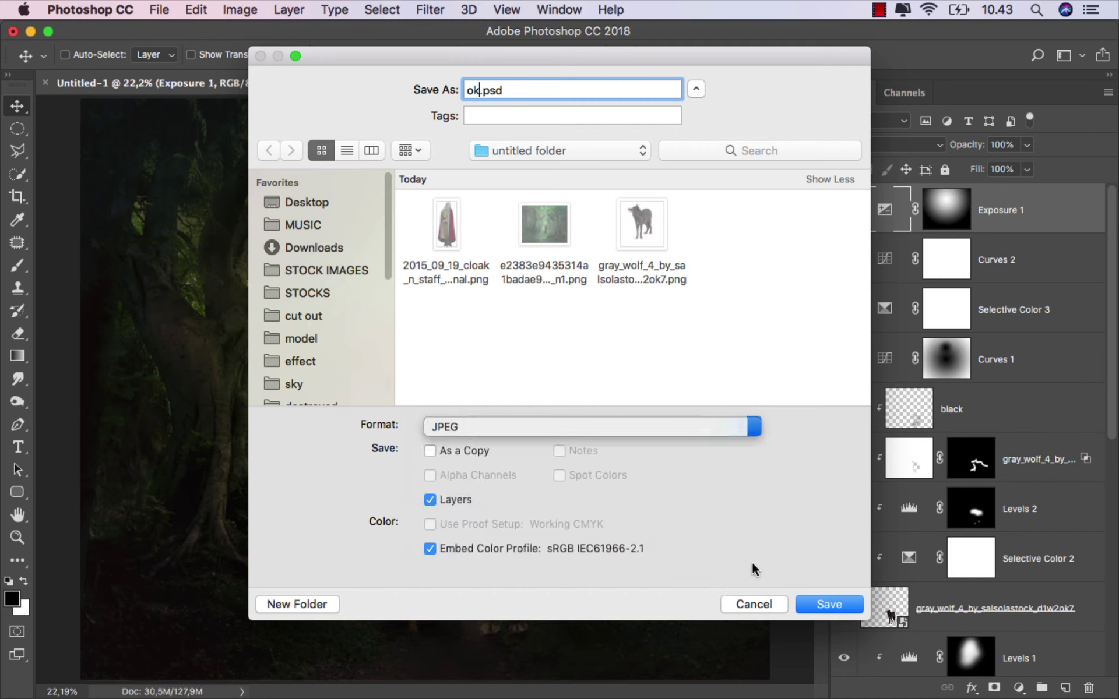
left_click(818, 604)
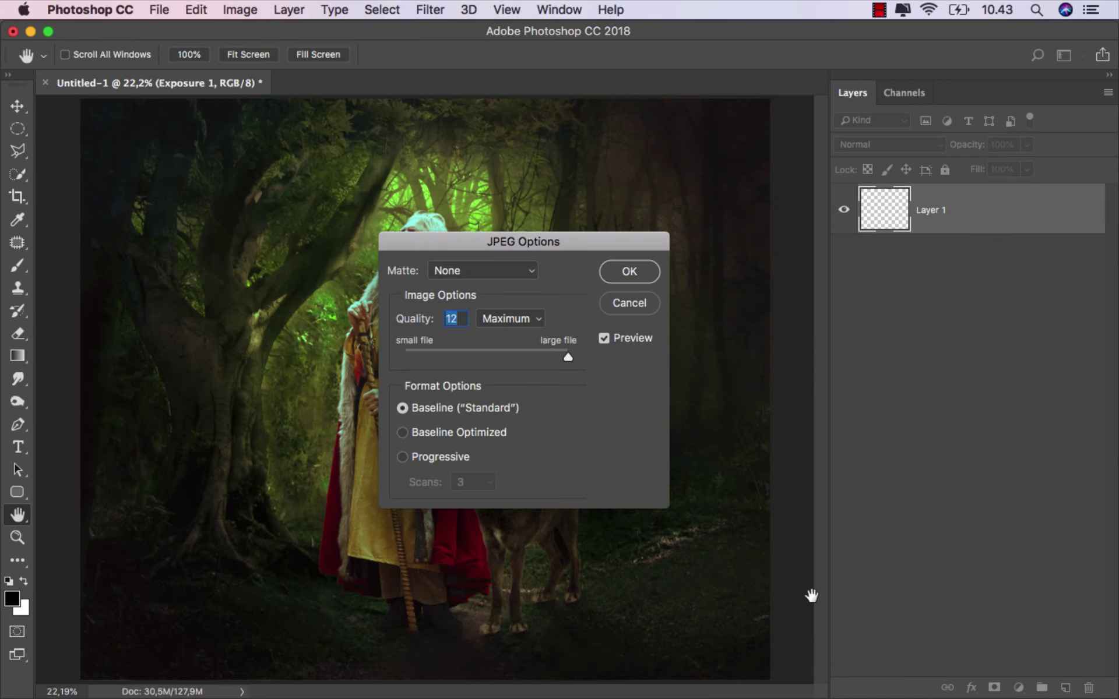
left_click(630, 272)
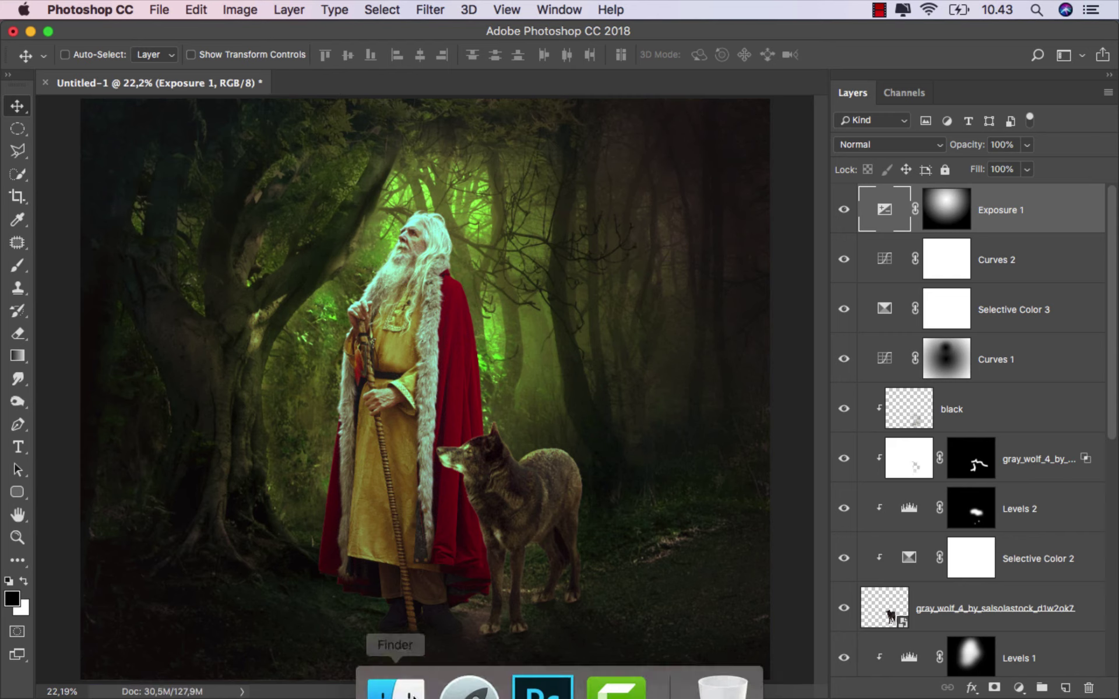
- Select ok.jpg in Finder's untitled folder and preview it with Quick Look
left_click(396, 655)
left_click(506, 132)
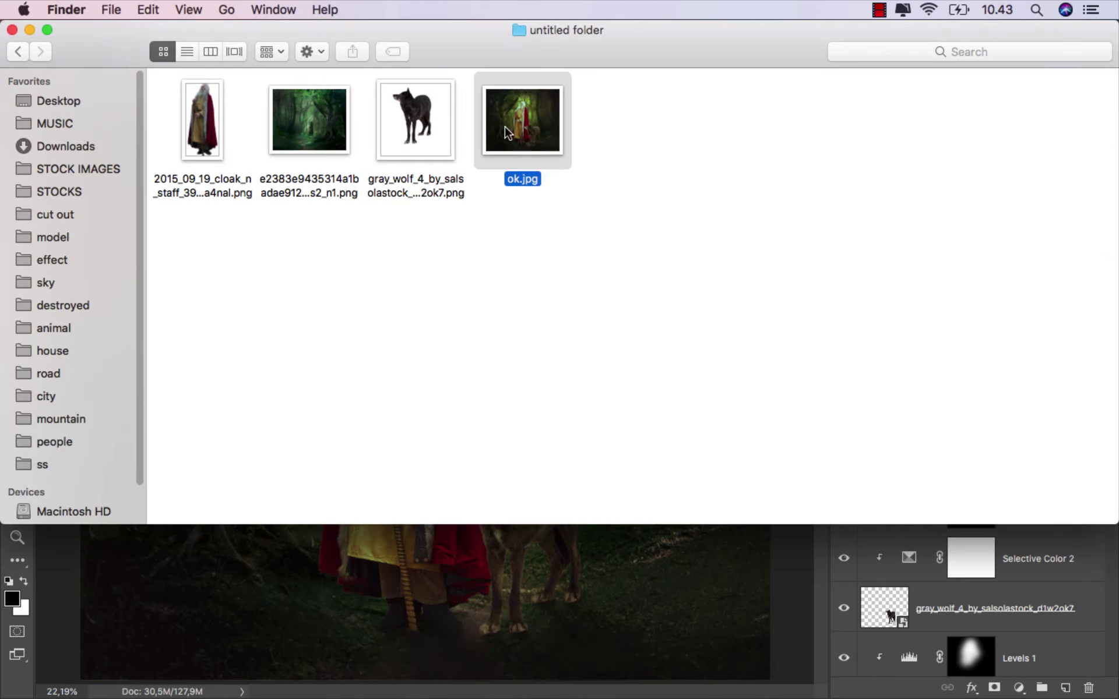
key("space")
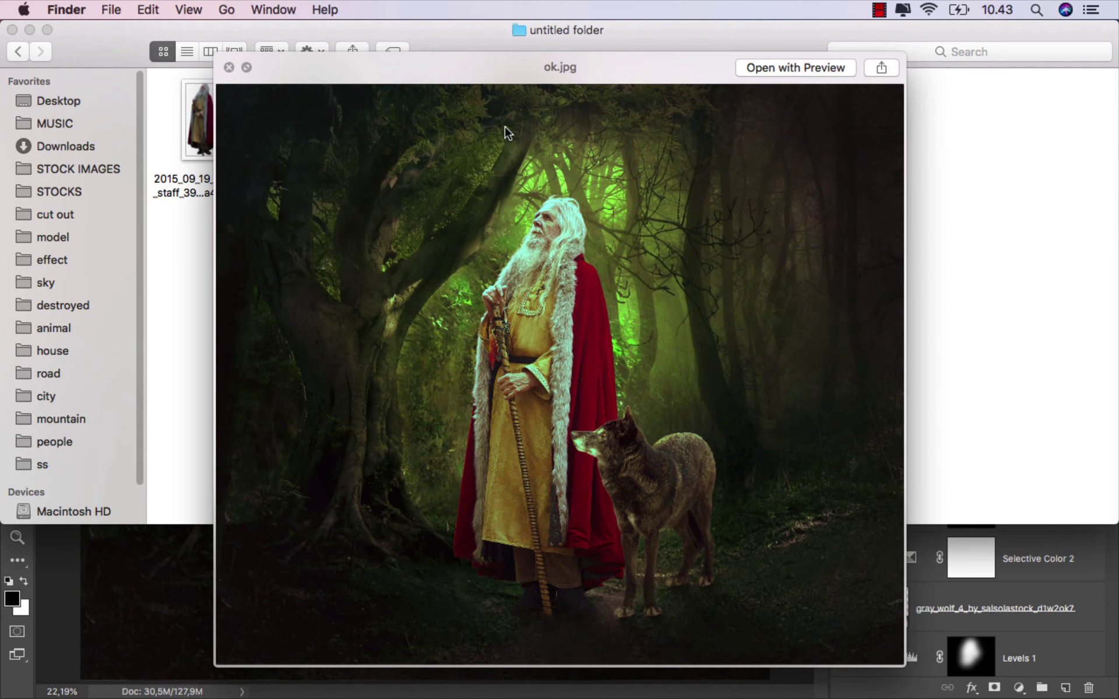
left_click_drag(554, 46, 552, 36)
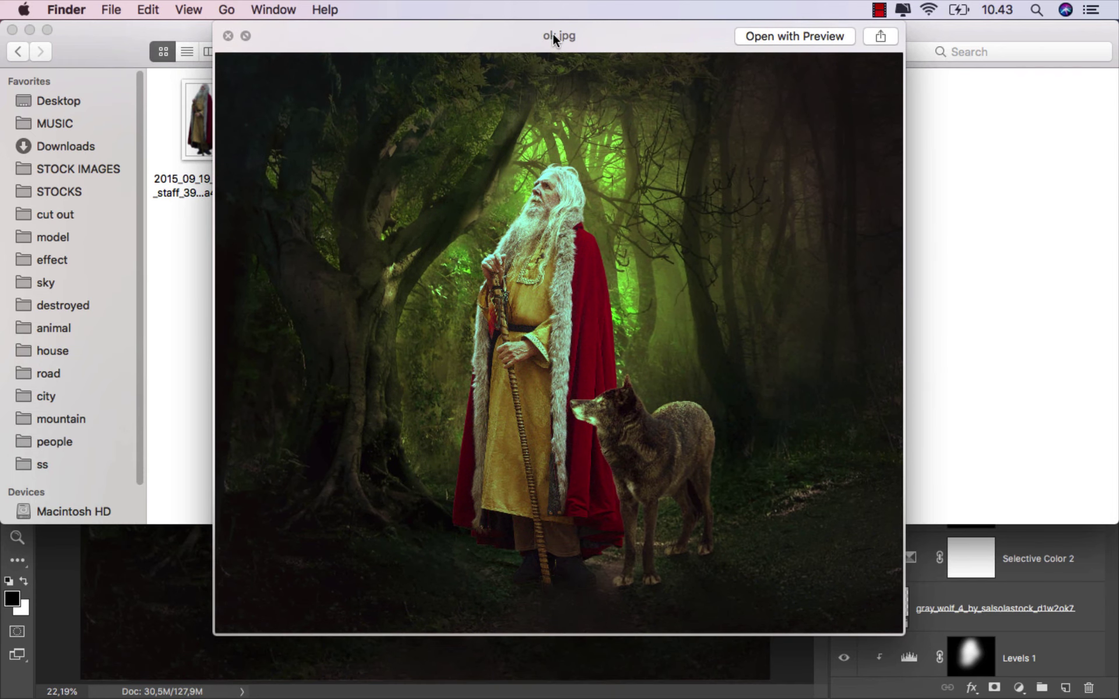